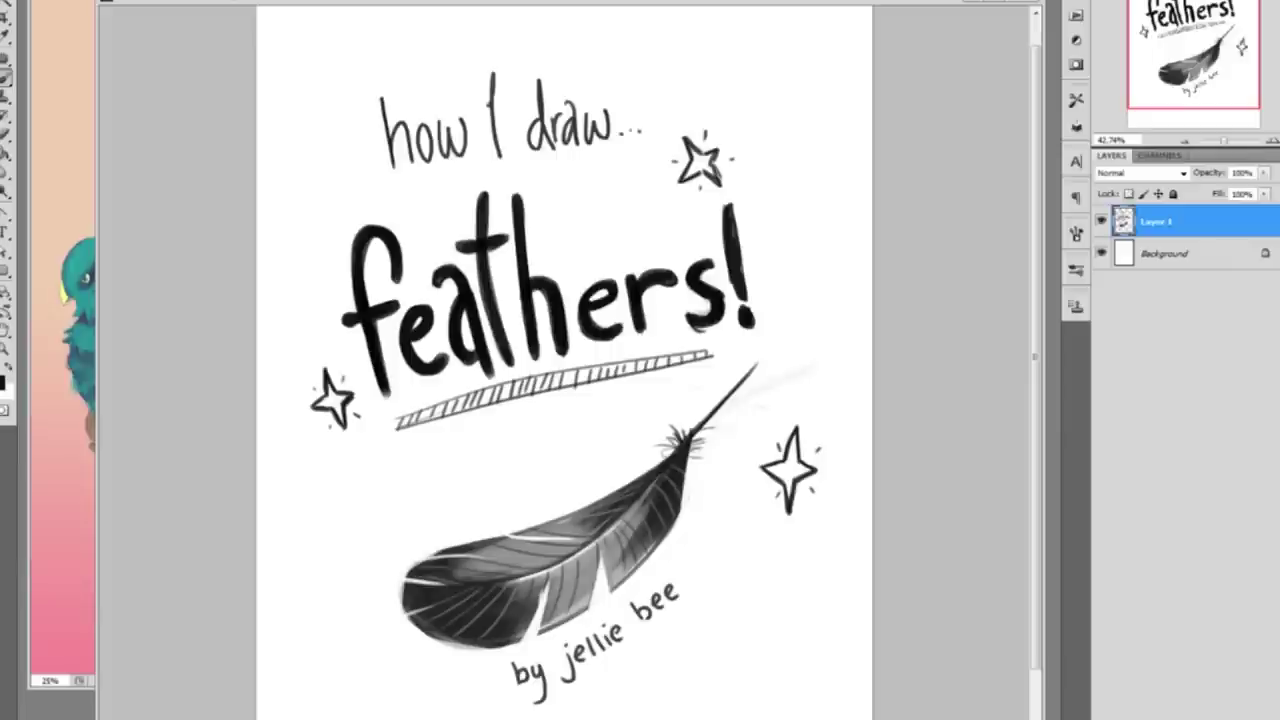
# Switch to the portrait illustration, examine its feathered hair up close, and return to the feathers title document
pyautogui.hotkey('ctrl', 'Tab')
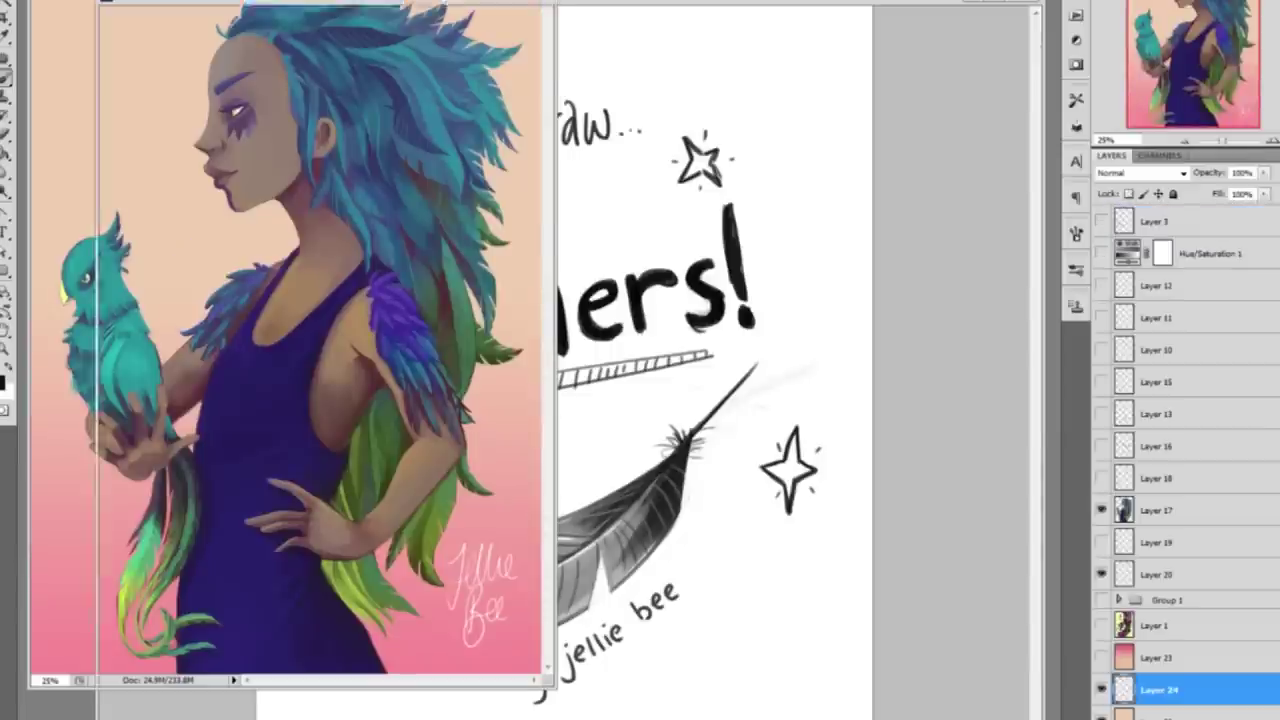
pyautogui.moveTo(300, 1); pyautogui.dragTo(455, 39)
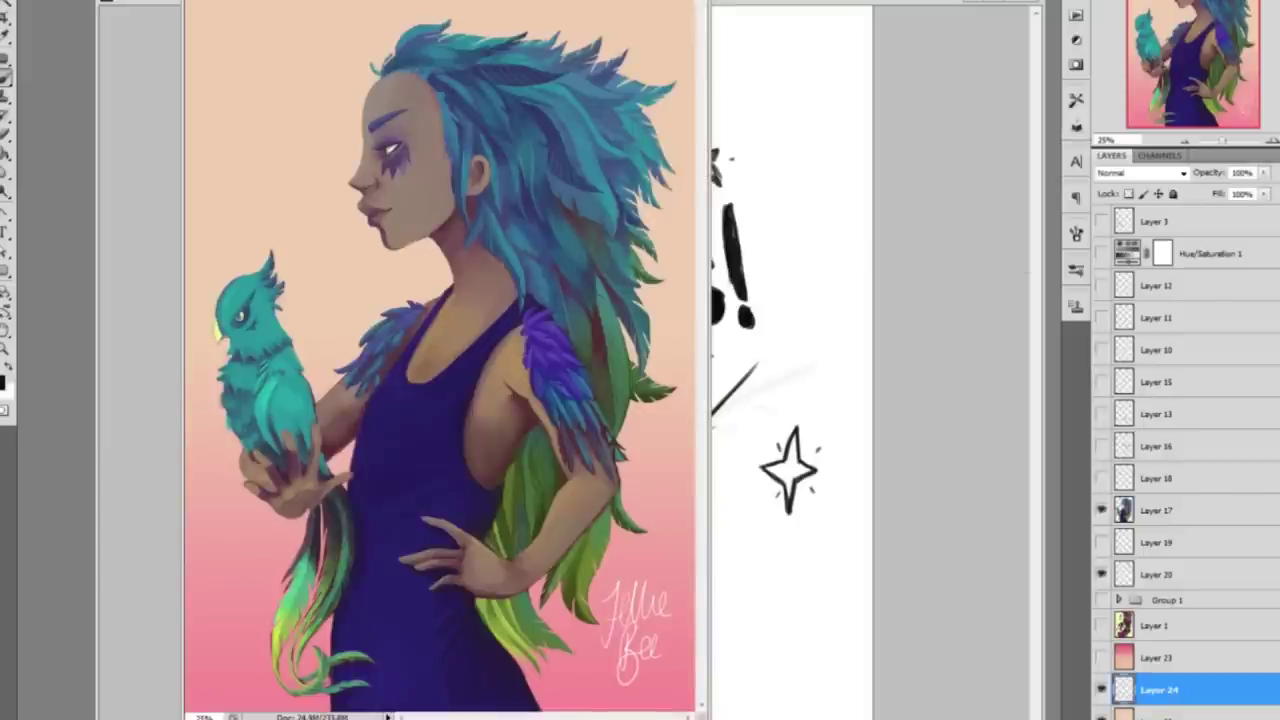
pyautogui.click(1272, 146)
pyautogui.moveTo(1240, 28); pyautogui.dragTo(1238, 16)
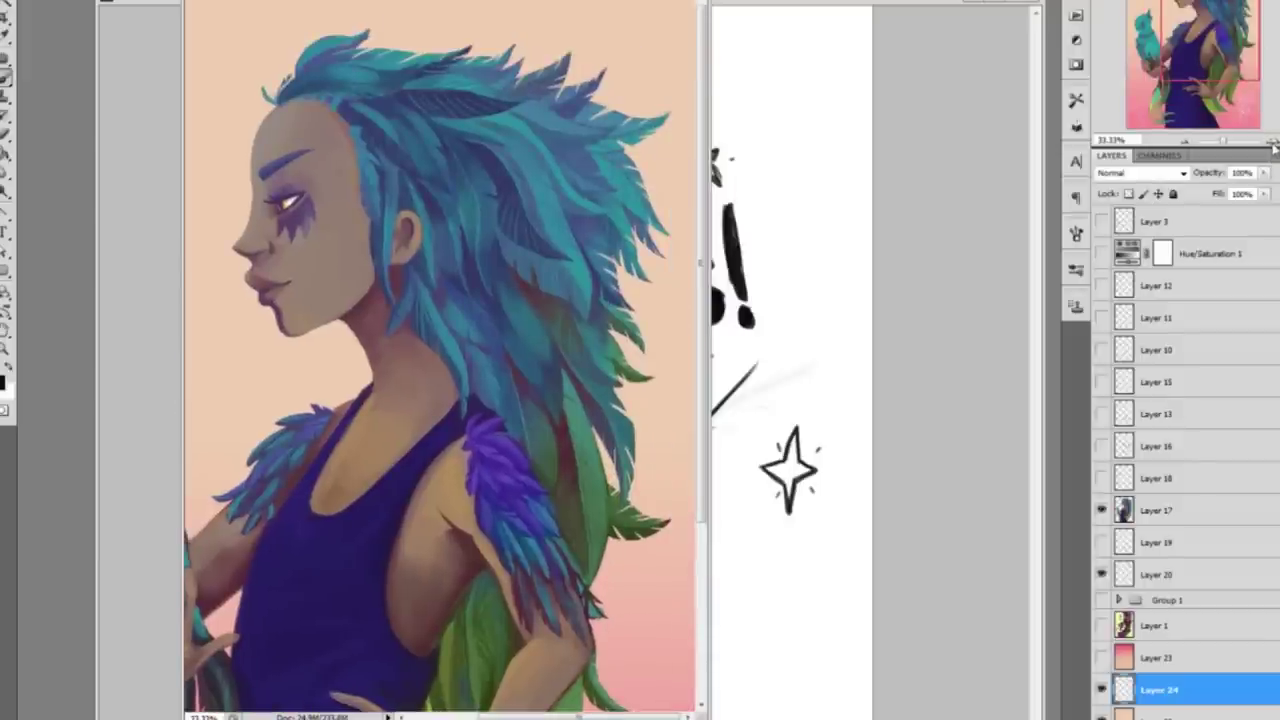
pyautogui.moveTo(1200, 12)
pyautogui.mouseDown()
pyautogui.moveTo(1212, 60)
pyautogui.moveTo(1223, 6)
pyautogui.mouseUp()
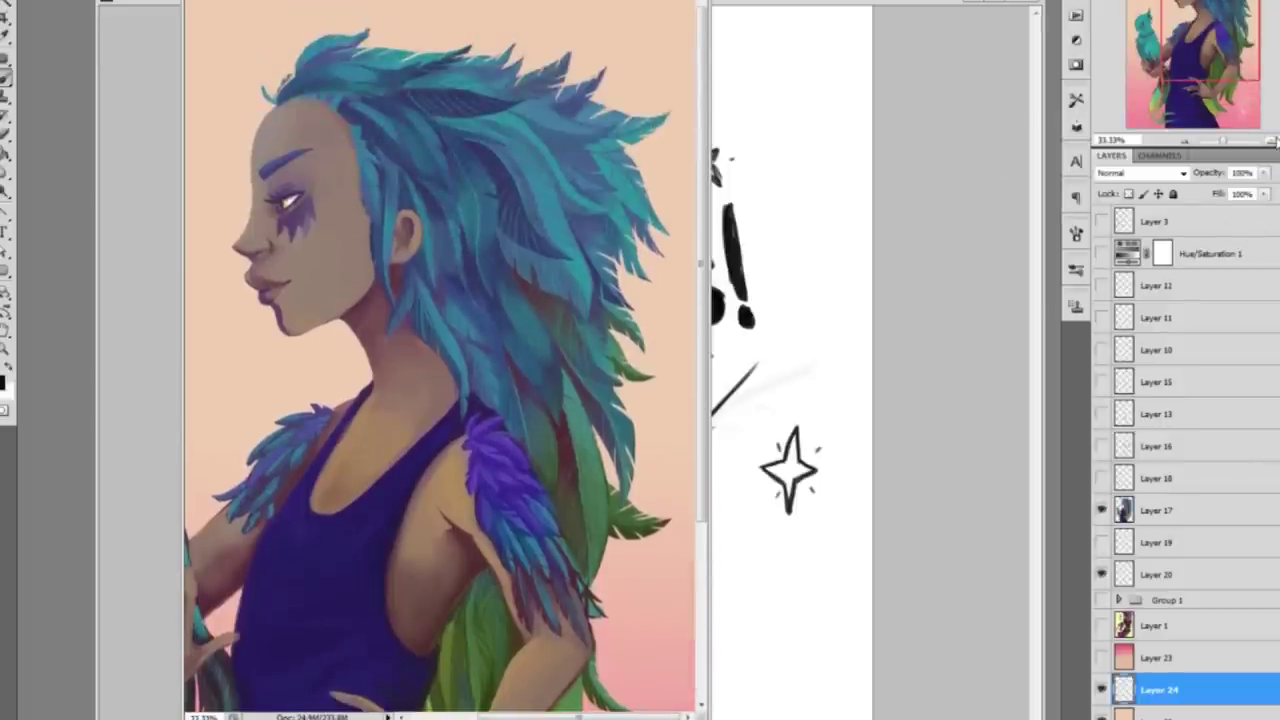
pyautogui.click(1273, 141)
pyautogui.moveTo(1213, 28)
pyautogui.mouseDown()
pyautogui.moveTo(1229, 5)
pyautogui.moveTo(1197, 4)
pyautogui.moveTo(1210, 4)
pyautogui.mouseUp()
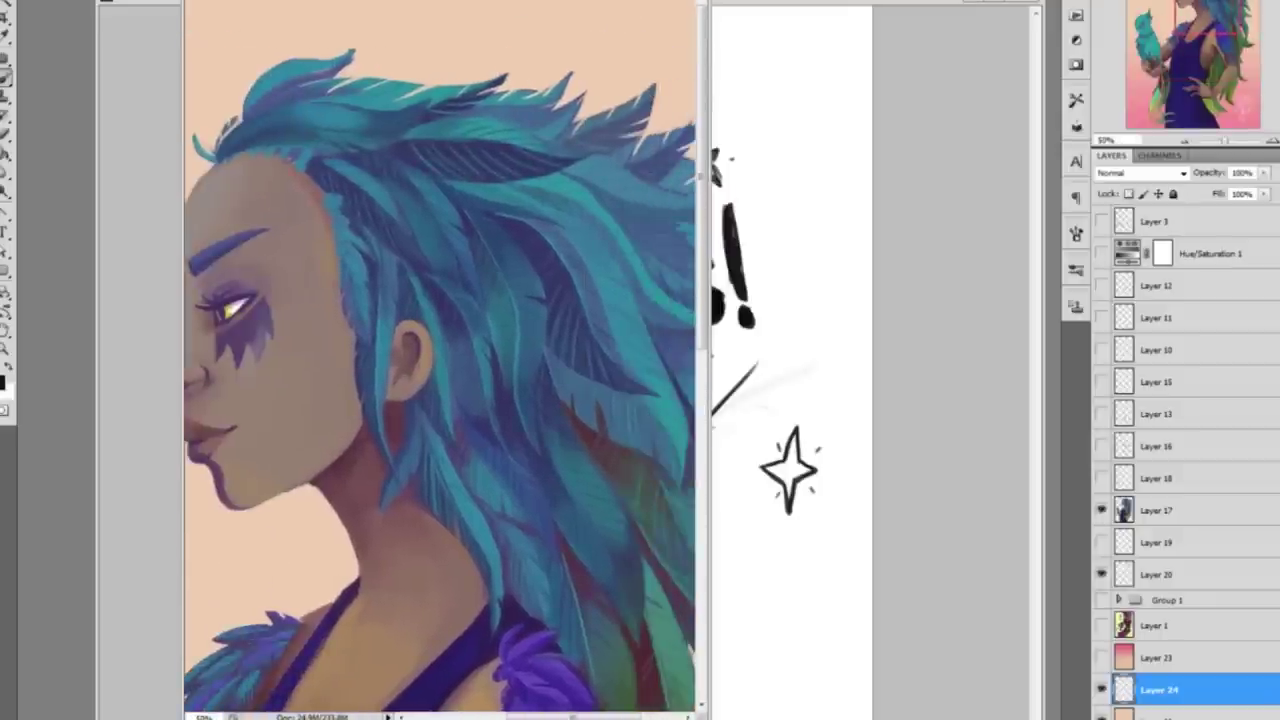
pyautogui.click(1183, 143)
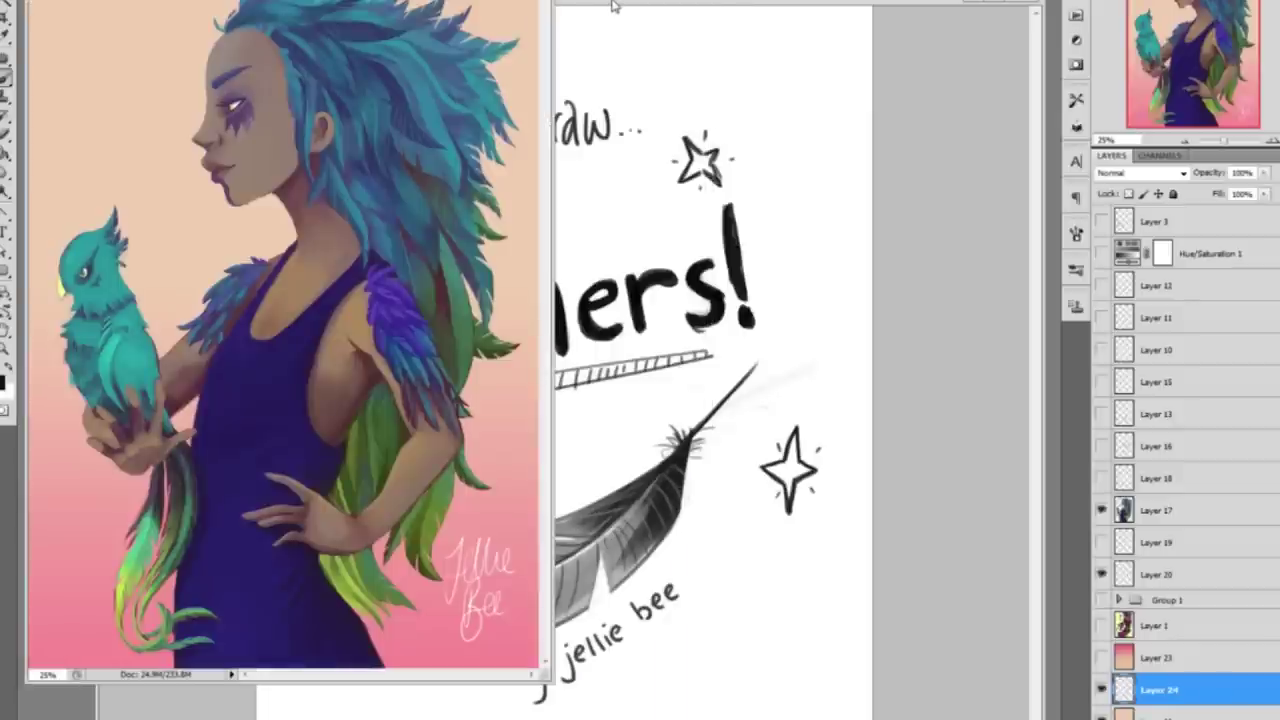
pyautogui.click(614, 6)
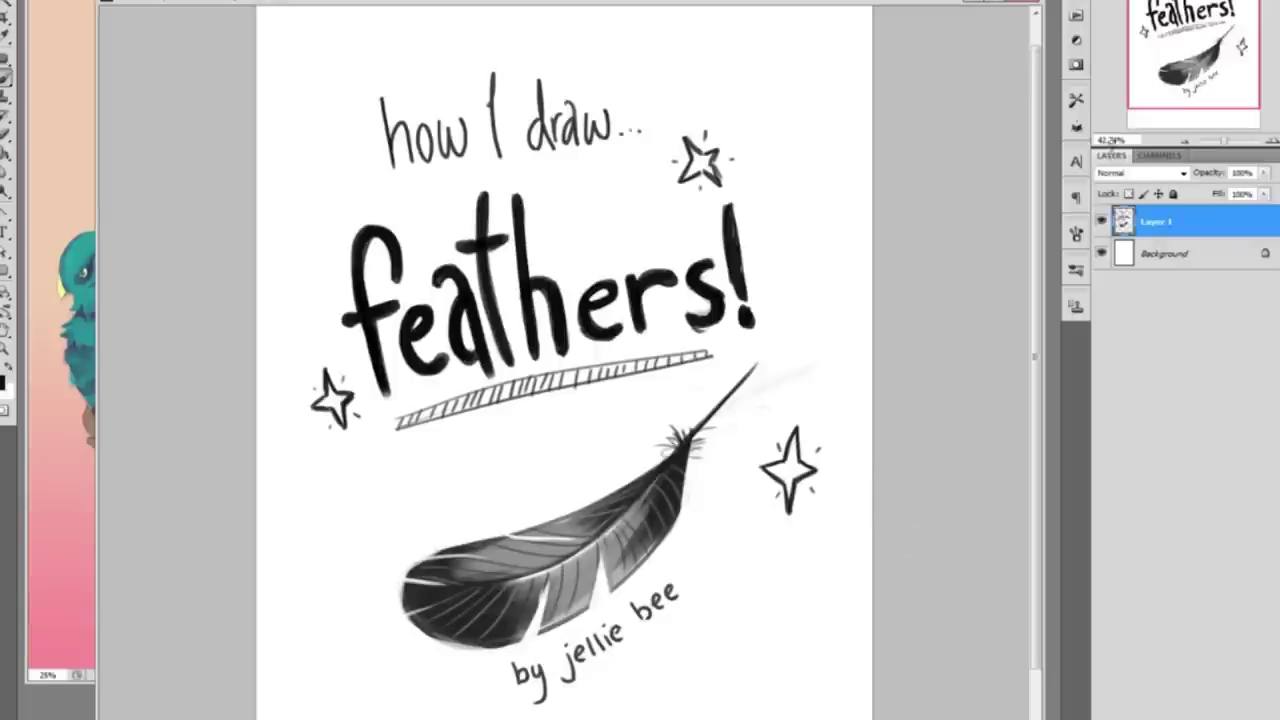
# Hide the feathers title layer and add a new empty layer above it
pyautogui.click(1103, 222)
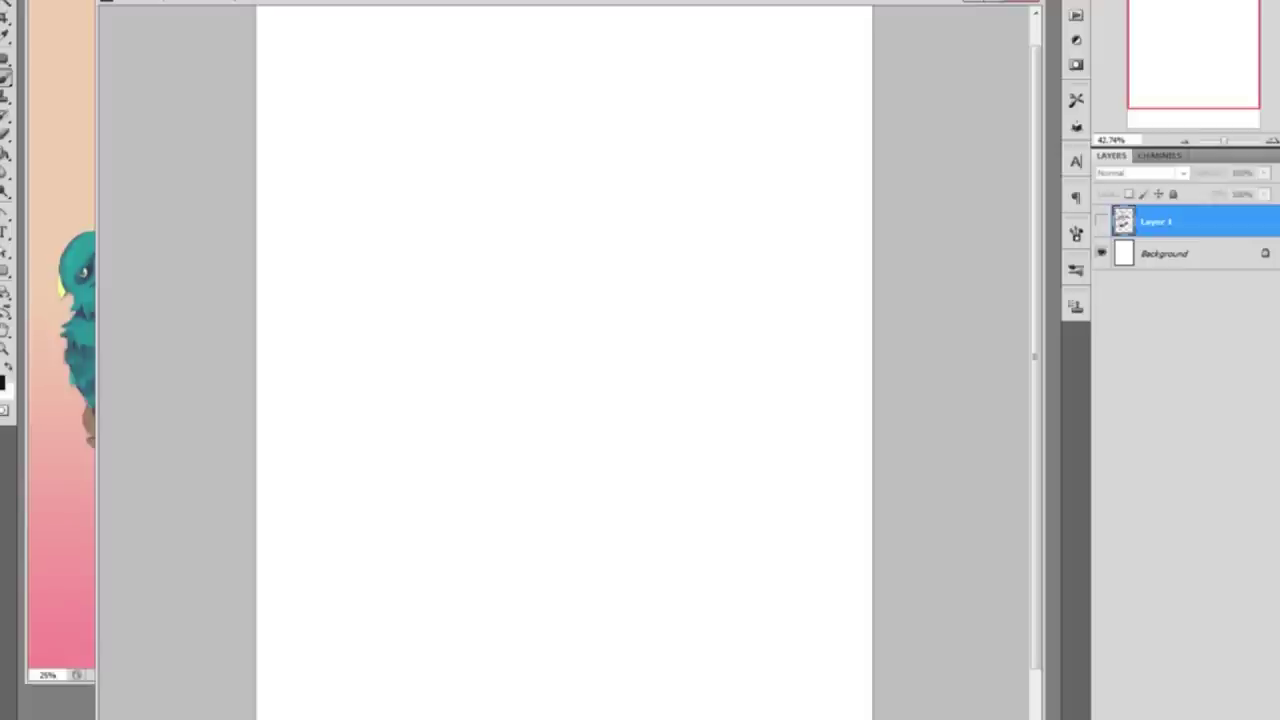
pyautogui.hotkey('ctrl', 'shift', 'alt', 'n')
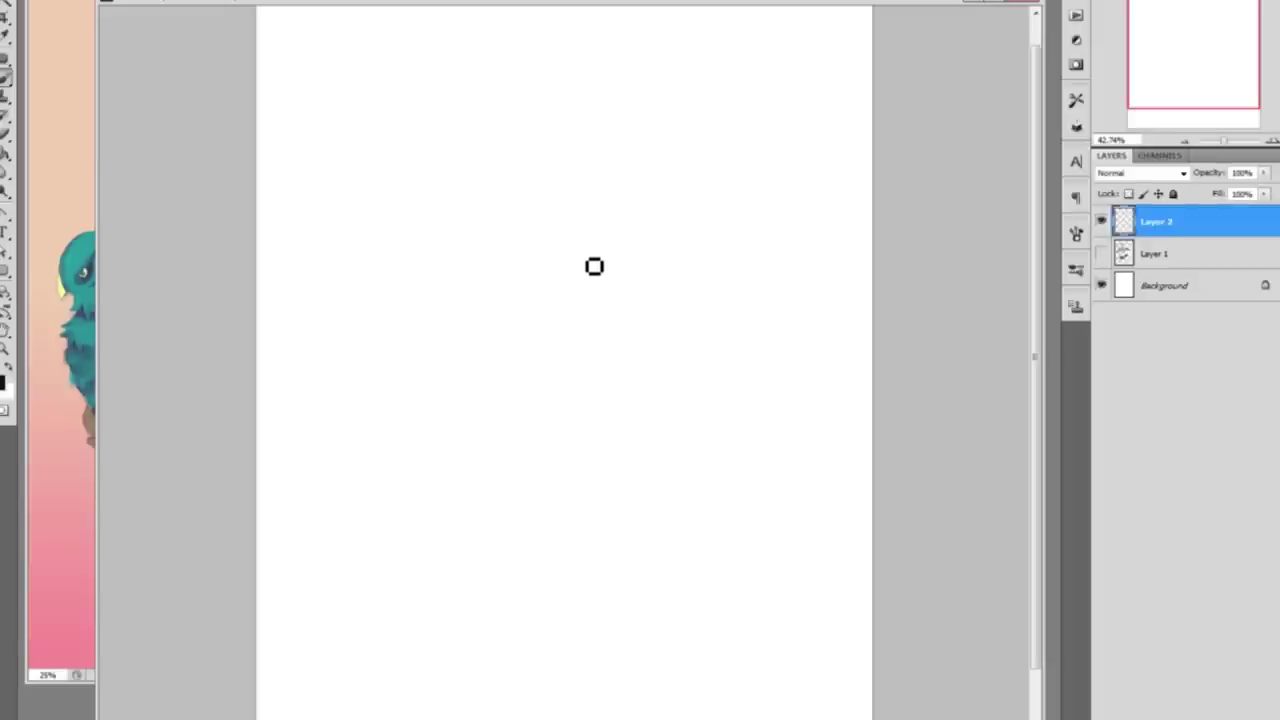
pyautogui.click(45, 1)
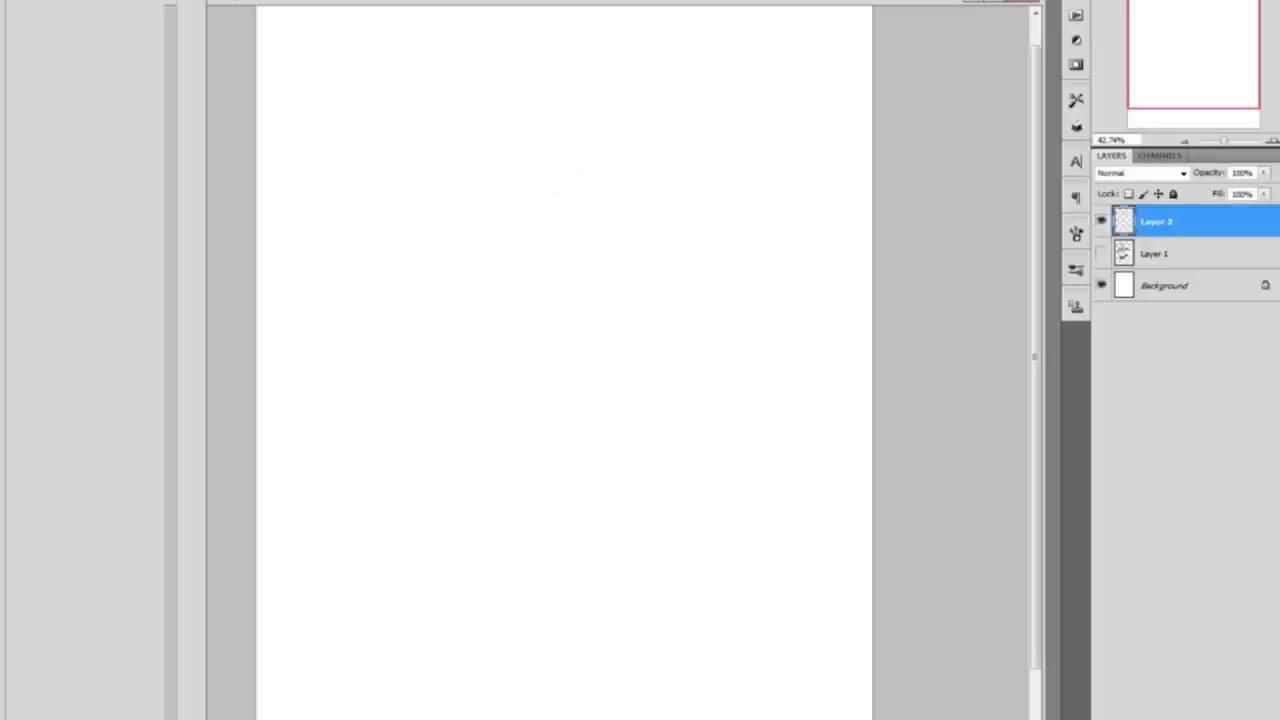
# Review the brush's Shape Dynamics, Transfer and tip shape settings, and set its spacing to 7%
pyautogui.click(1076, 234)
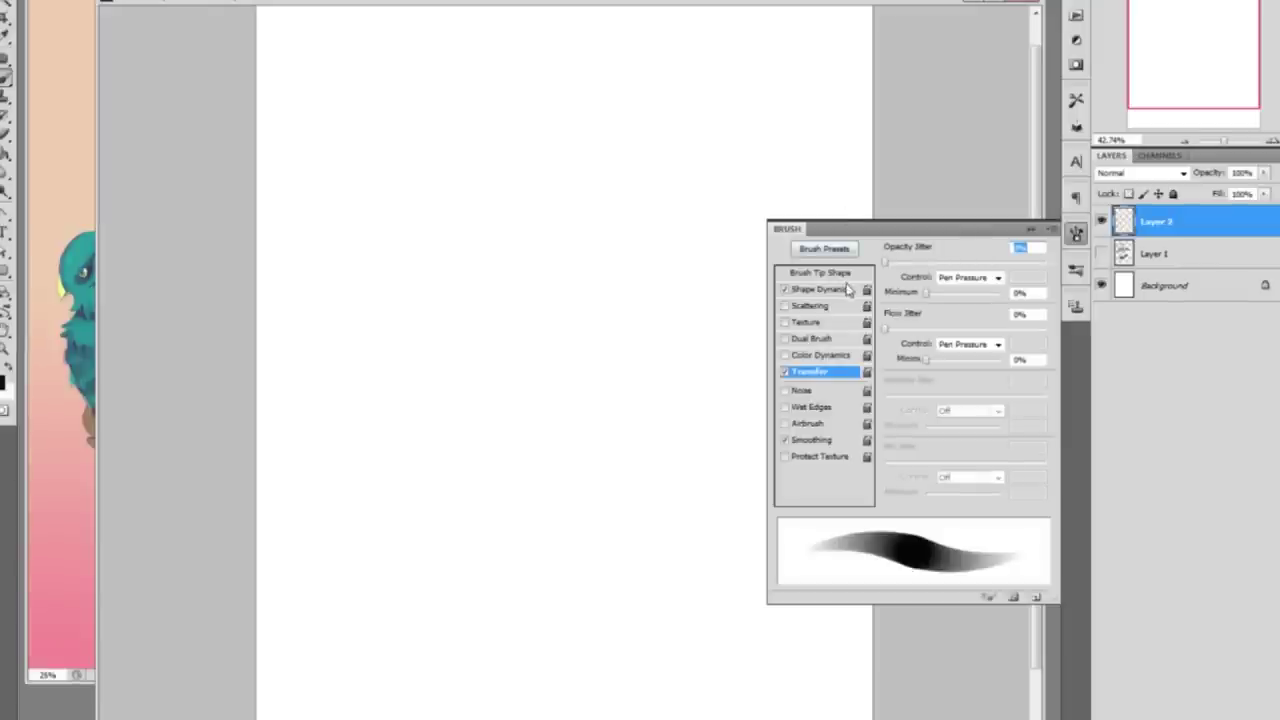
pyautogui.click(846, 290)
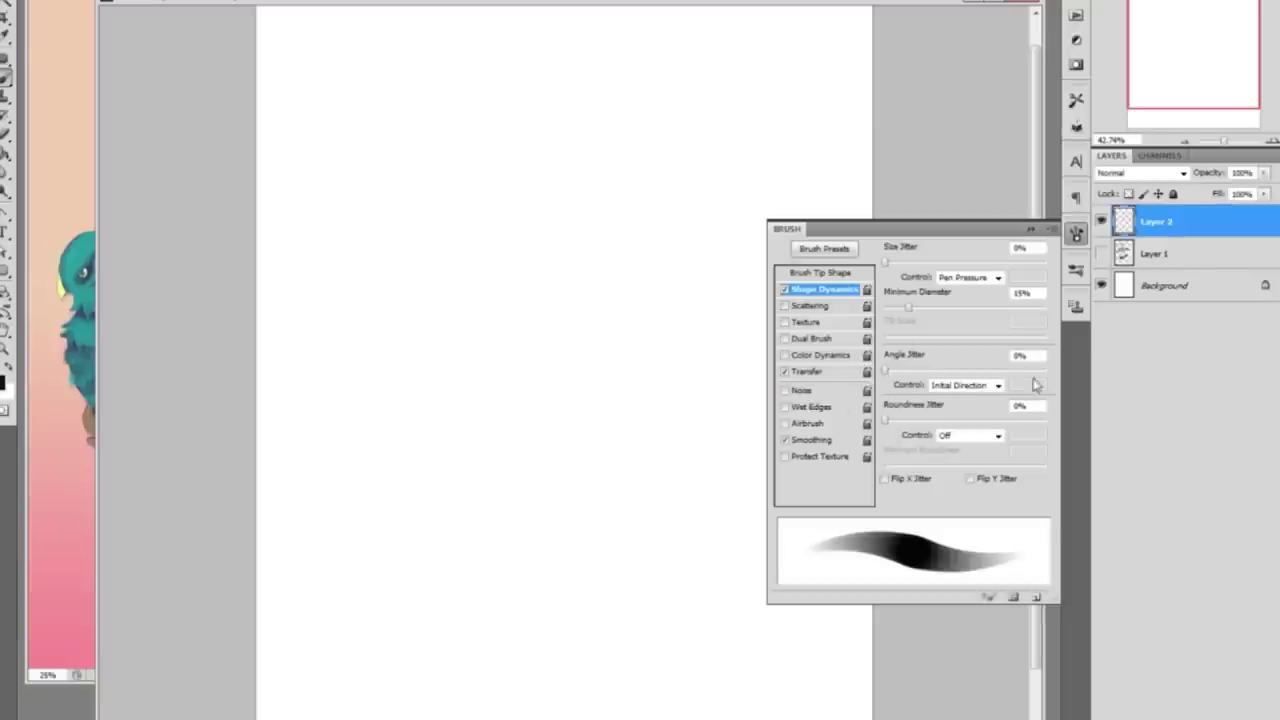
pyautogui.click(838, 374)
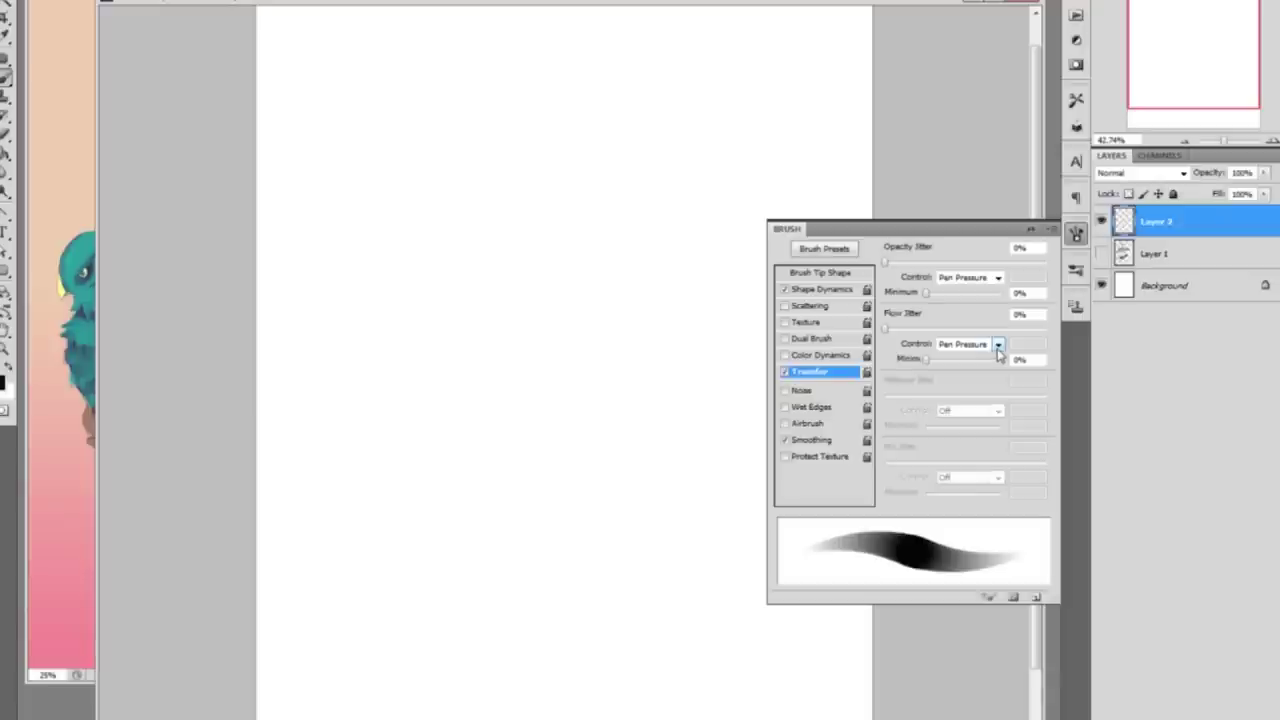
pyautogui.click(832, 440)
pyautogui.click(848, 273)
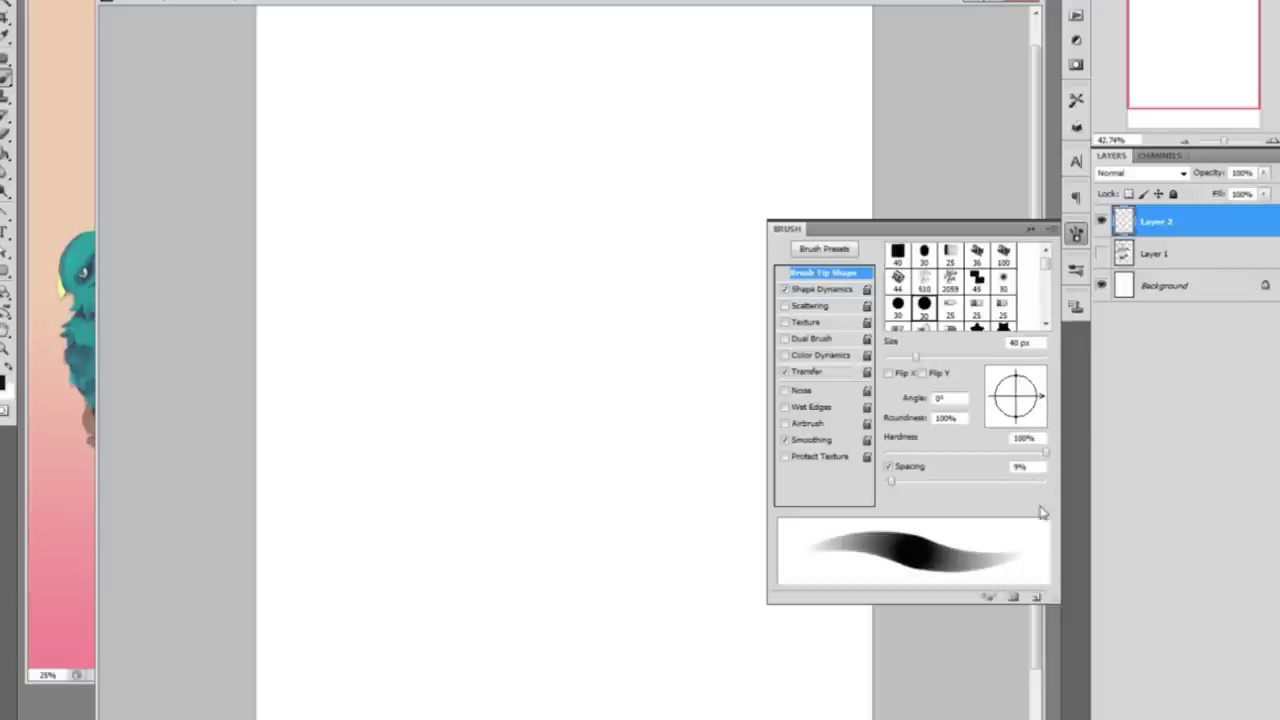
pyautogui.moveTo(891, 484)
pyautogui.mouseDown()
pyautogui.moveTo(909, 486)
pyautogui.moveTo(888, 485)
pyautogui.mouseUp()
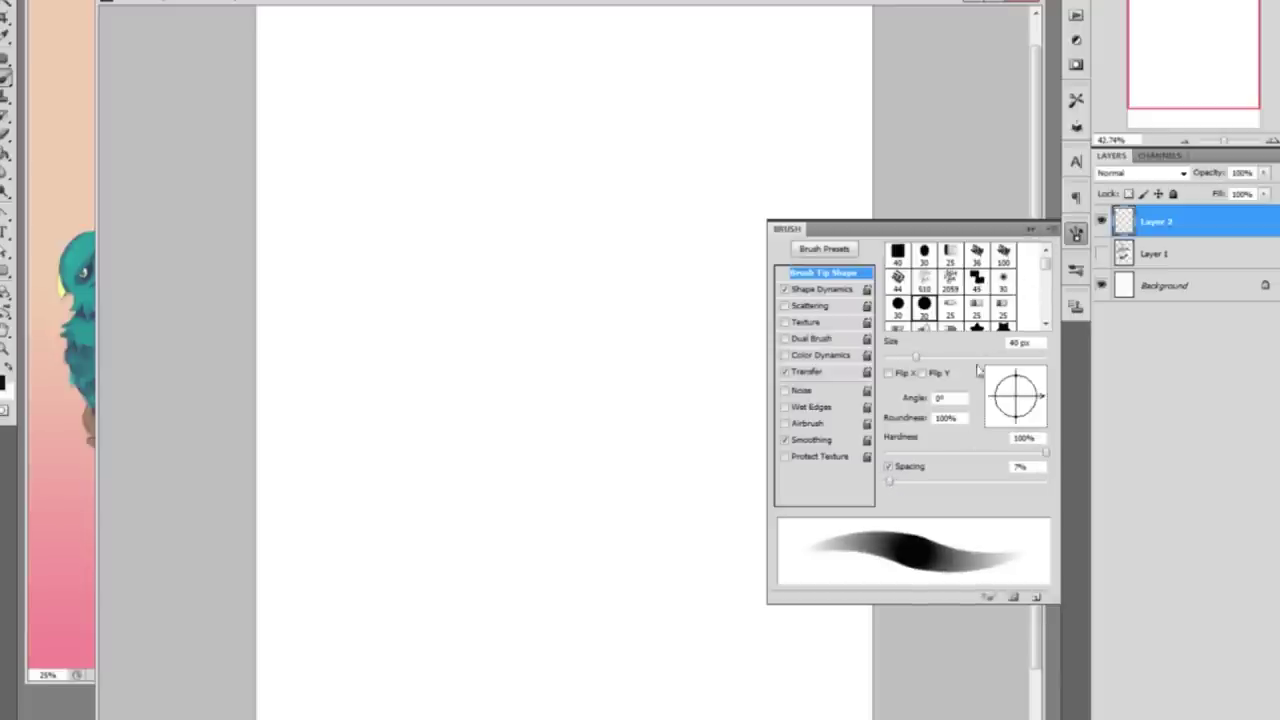
pyautogui.click(1032, 232)
# Paint four long wavy test strokes across the blank canvas with varying pressure to try out the brush
pyautogui.moveTo(400, 405)
pyautogui.mouseDown()
pyautogui.moveTo(471, 358)
pyautogui.moveTo(532, 372)
pyautogui.moveTo(676, 260)
pyautogui.mouseUp()
pyautogui.moveTo(684, 318)
pyautogui.mouseDown()
pyautogui.moveTo(736, 348)
pyautogui.moveTo(695, 408)
pyautogui.moveTo(619, 464)
pyautogui.moveTo(661, 465)
pyautogui.moveTo(697, 494)
pyautogui.moveTo(762, 628)
pyautogui.mouseUp()
pyautogui.moveTo(526, 205)
pyautogui.mouseDown()
pyautogui.moveTo(637, 322)
pyautogui.moveTo(554, 497)
pyautogui.moveTo(720, 645)
pyautogui.mouseUp()
pyautogui.moveTo(617, 172)
pyautogui.mouseDown()
pyautogui.moveTo(621, 225)
pyautogui.moveTo(710, 217)
pyautogui.moveTo(727, 274)
pyautogui.moveTo(798, 369)
pyautogui.moveTo(789, 432)
pyautogui.moveTo(826, 560)
pyautogui.moveTo(826, 672)
pyautogui.mouseUp()
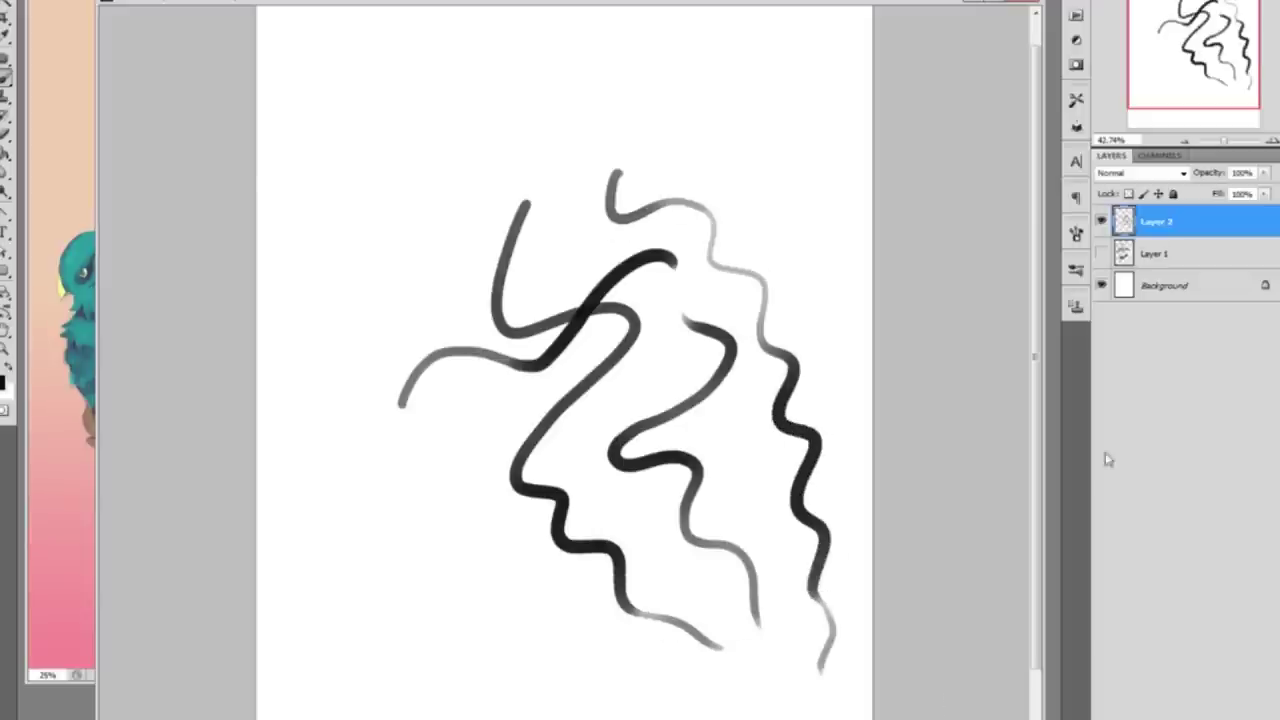
# Hide the test-stroke layer, add a new empty layer, and reduce the brush size for sketching
pyautogui.click(1101, 221)
pyautogui.hotkey('ctrl', 'alt', 'shift', 'n')
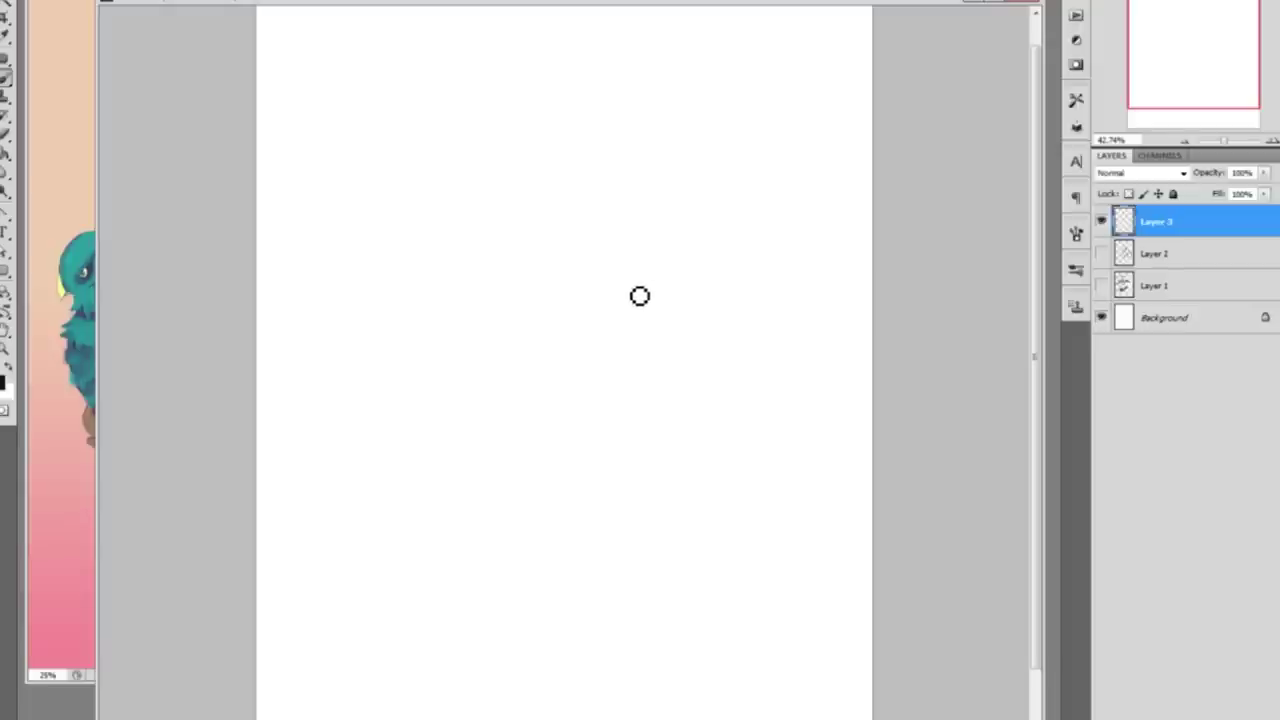
pyautogui.press('[')
pyautogui.press('[')
pyautogui.press('[')
pyautogui.click(1100, 286)
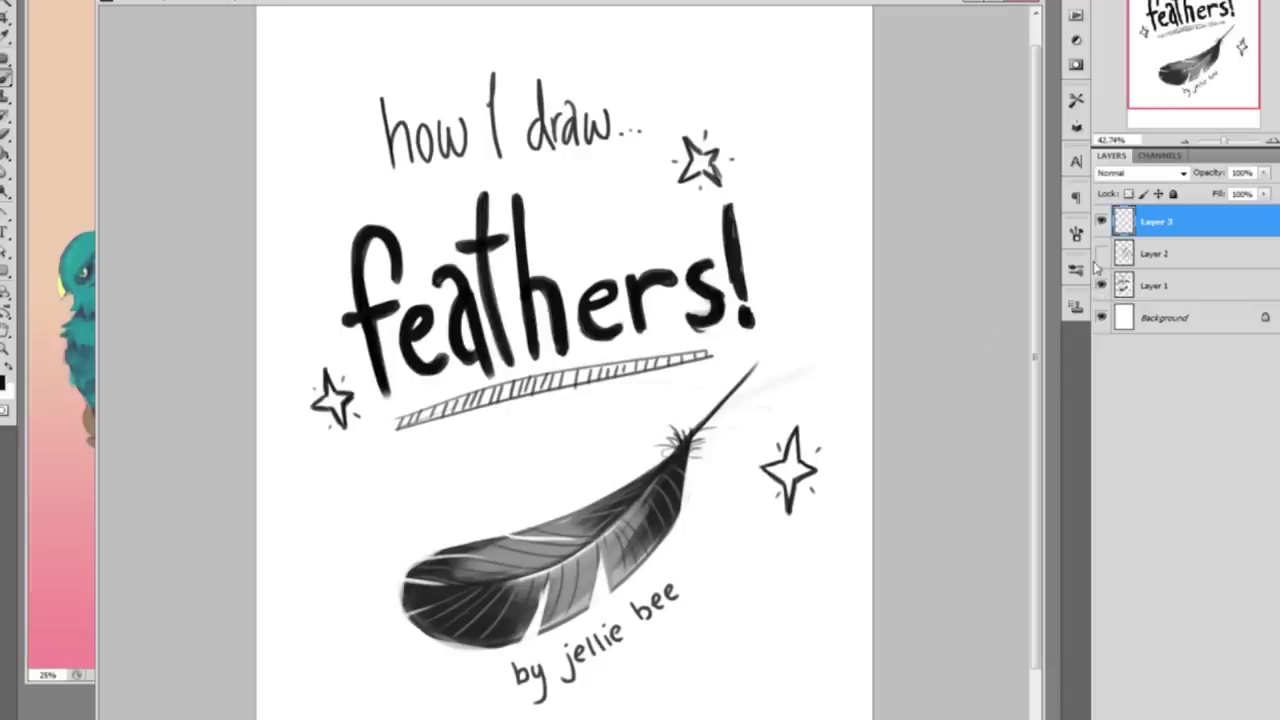
pyautogui.click(1100, 286)
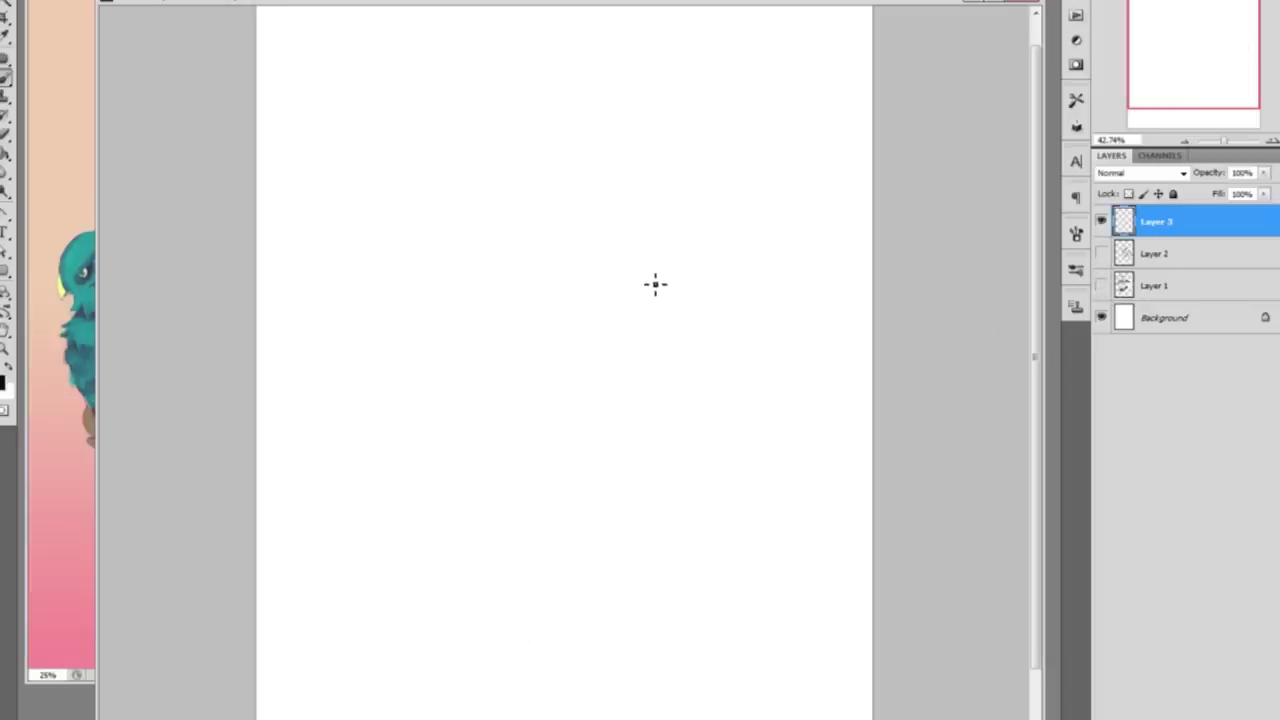
# Sketch a slanted, leaf-shaped feather outline with a curved central shaft that extends beyond the base as a quill
pyautogui.moveTo(682, 180)
pyautogui.mouseDown()
pyautogui.moveTo(630, 275)
pyautogui.moveTo(486, 387)
pyautogui.moveTo(648, 241)
pyautogui.moveTo(462, 408)
pyautogui.moveTo(619, 288)
pyautogui.moveTo(700, 161)
pyautogui.moveTo(680, 319)
pyautogui.moveTo(630, 401)
pyautogui.moveTo(537, 453)
pyautogui.moveTo(410, 474)
pyautogui.moveTo(395, 447)
pyautogui.moveTo(400, 405)
pyautogui.moveTo(426, 366)
pyautogui.moveTo(689, 186)
pyautogui.mouseUp()
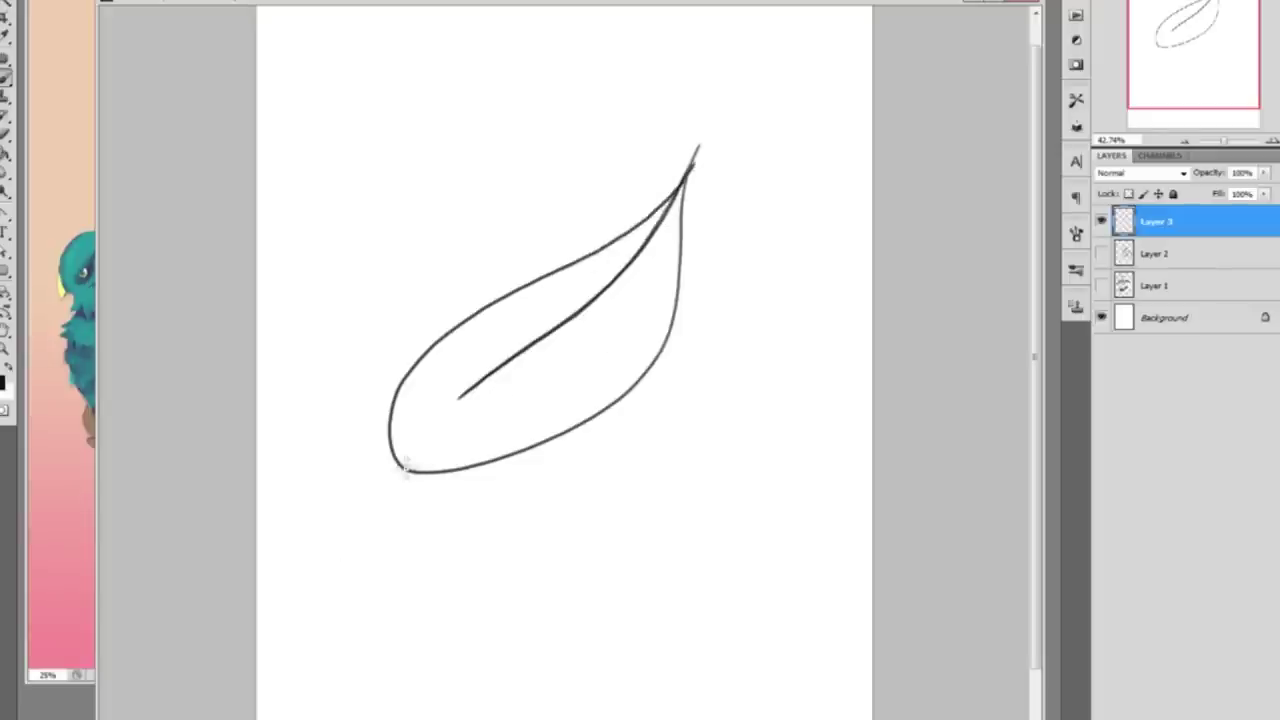
pyautogui.moveTo(411, 450)
pyautogui.mouseDown()
pyautogui.moveTo(640, 266)
pyautogui.moveTo(730, 88)
pyautogui.mouseUp()
pyautogui.moveTo(414, 448)
pyautogui.mouseDown()
pyautogui.moveTo(606, 298)
pyautogui.moveTo(404, 470)
pyautogui.moveTo(403, 400)
pyautogui.moveTo(422, 366)
pyautogui.moveTo(680, 194)
pyautogui.mouseUp()
pyautogui.moveTo(402, 470)
pyautogui.mouseDown()
pyautogui.moveTo(449, 478)
pyautogui.moveTo(506, 463)
pyautogui.moveTo(631, 400)
pyautogui.moveTo(674, 343)
pyautogui.moveTo(686, 196)
pyautogui.mouseUp()
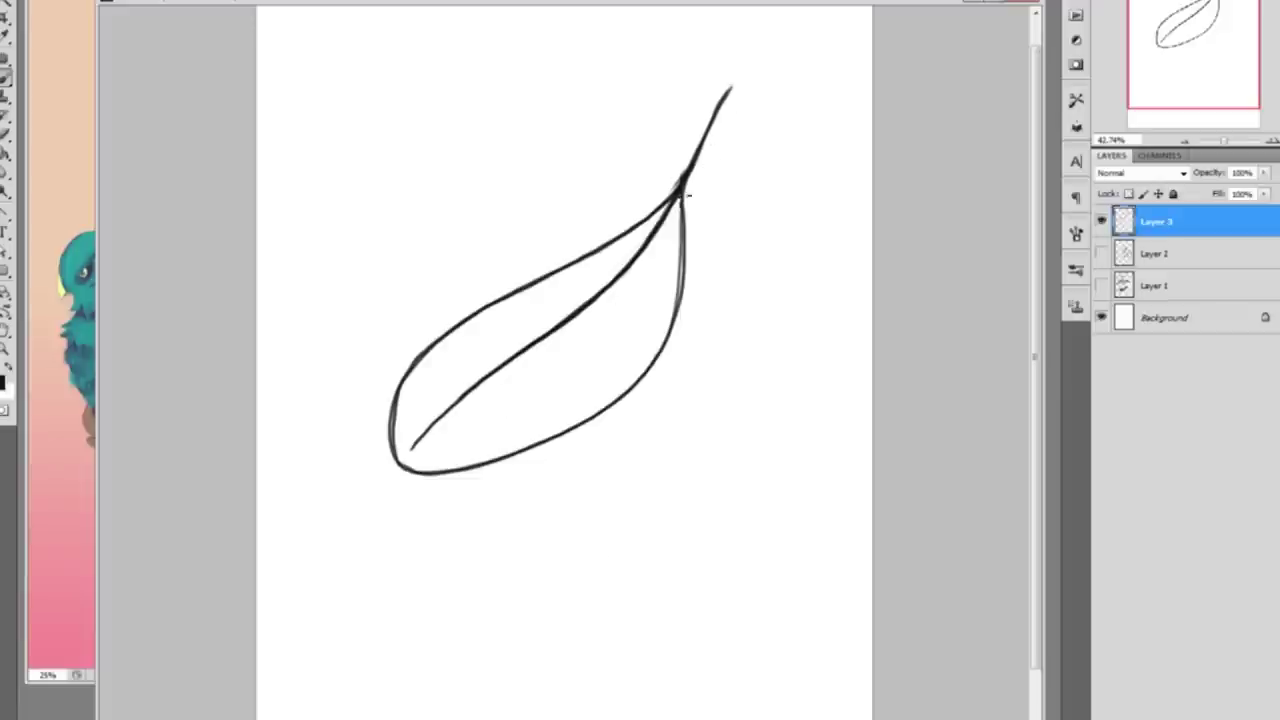
# Add short wispy barbs where the quill meets the feather and thicken the quill and central shaft
pyautogui.moveTo(683, 181)
pyautogui.mouseDown()
pyautogui.moveTo(669, 158)
pyautogui.moveTo(671, 177)
pyautogui.mouseUp()
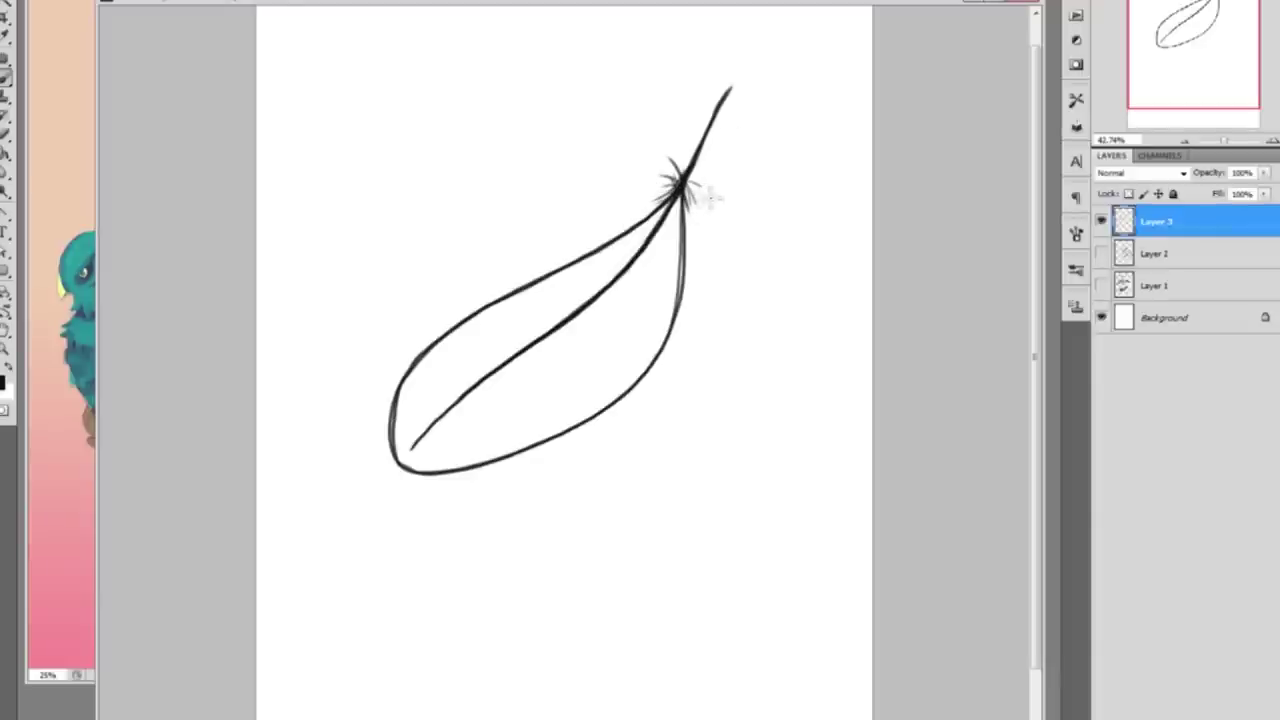
pyautogui.moveTo(688, 178); pyautogui.dragTo(406, 446)
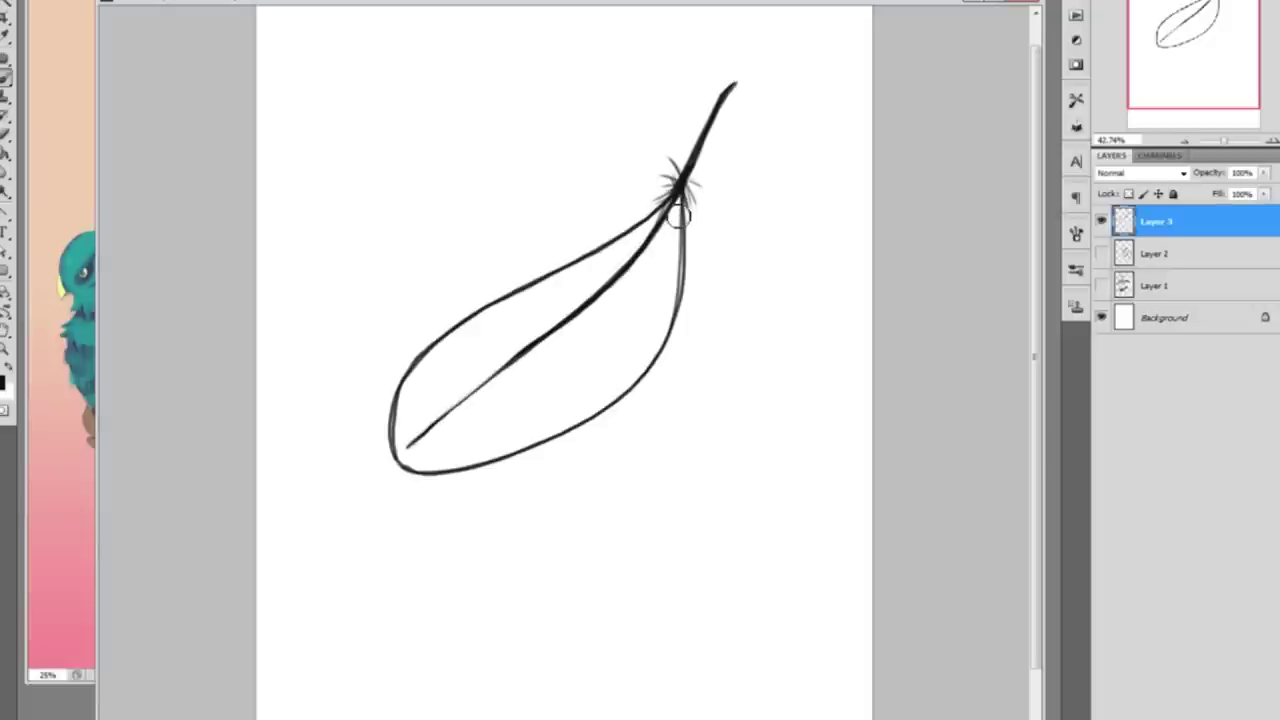
# Fill the feather's lower half with black at the quill end and tip and mid-grey in between
pyautogui.moveTo(681, 190)
pyautogui.mouseDown()
pyautogui.moveTo(650, 258)
pyautogui.moveTo(608, 300)
pyautogui.moveTo(650, 330)
pyautogui.moveTo(666, 286)
pyautogui.moveTo(663, 206)
pyautogui.moveTo(633, 287)
pyautogui.moveTo(654, 260)
pyautogui.moveTo(666, 283)
pyautogui.moveTo(676, 240)
pyautogui.moveTo(672, 320)
pyautogui.moveTo(616, 295)
pyautogui.moveTo(540, 363)
pyautogui.moveTo(580, 345)
pyautogui.moveTo(576, 386)
pyautogui.moveTo(652, 338)
pyautogui.moveTo(622, 386)
pyautogui.mouseUp()
pyautogui.moveTo(662, 345); pyautogui.dragTo(550, 402)
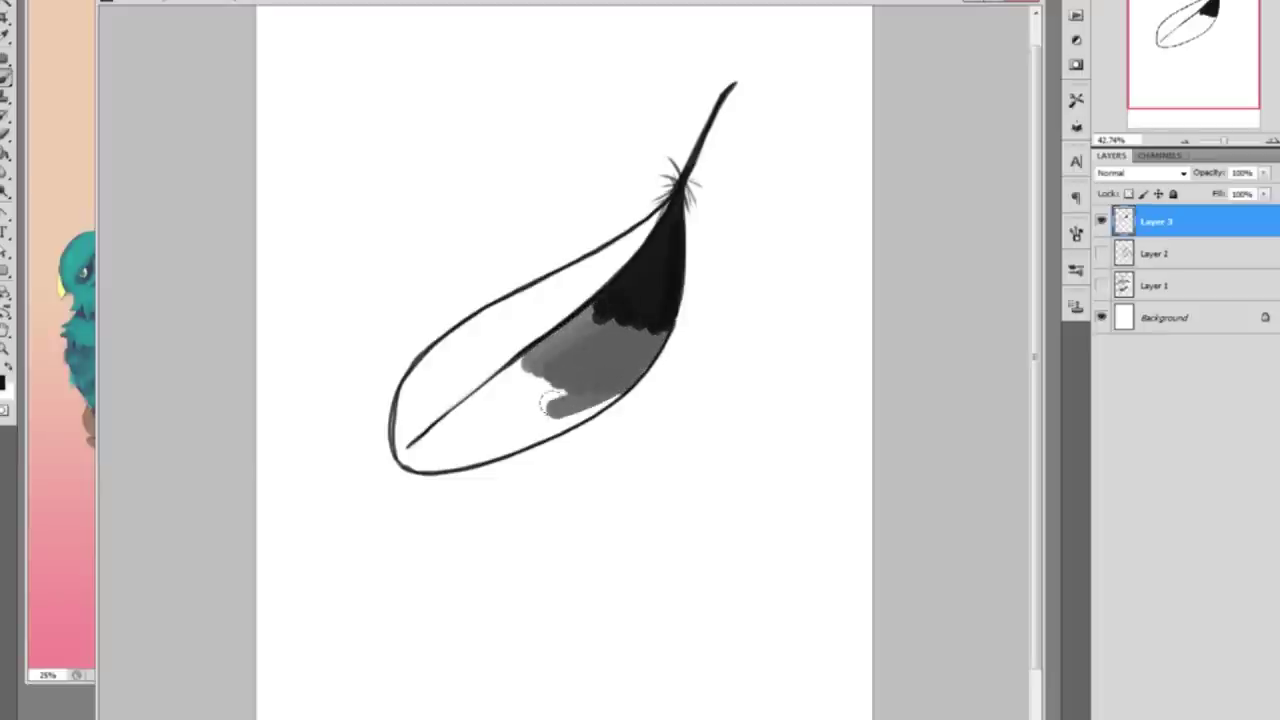
pyautogui.moveTo(455, 420)
pyautogui.mouseDown()
pyautogui.moveTo(430, 445)
pyautogui.moveTo(440, 460)
pyautogui.moveTo(505, 430)
pyautogui.moveTo(510, 440)
pyautogui.moveTo(510, 392)
pyautogui.moveTo(538, 410)
pyautogui.moveTo(540, 435)
pyautogui.moveTo(449, 440)
pyautogui.moveTo(511, 420)
pyautogui.moveTo(514, 372)
pyautogui.moveTo(530, 388)
pyautogui.mouseUp()
pyautogui.keyDown('alt'); pyautogui.click(577, 354); pyautogui.keyUp('alt')
pyautogui.moveTo(604, 308)
pyautogui.mouseDown()
pyautogui.moveTo(555, 405)
pyautogui.moveTo(570, 425)
pyautogui.moveTo(615, 405)
pyautogui.moveTo(545, 385)
pyautogui.moveTo(528, 395)
pyautogui.moveTo(607, 305)
pyautogui.mouseUp()
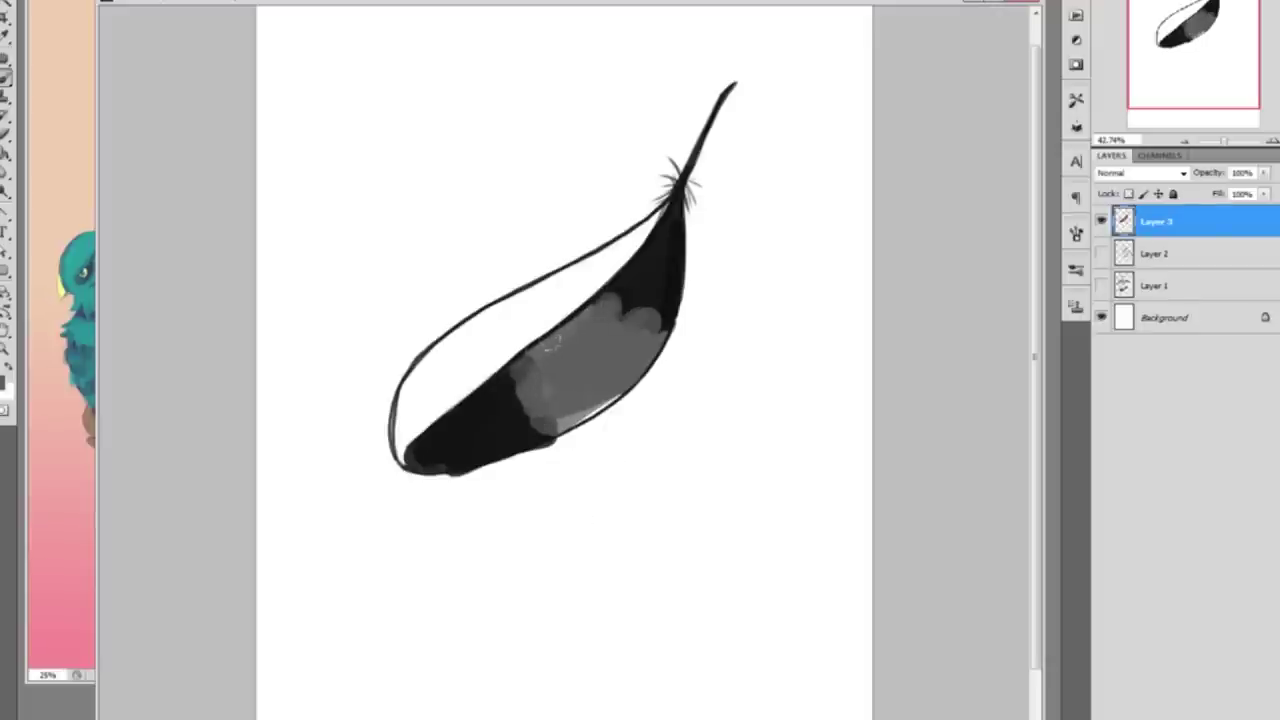
# Blend the grey middle of the feather's lower half into the black ends with sampled intermediate tones
pyautogui.moveTo(520, 360)
pyautogui.mouseDown()
pyautogui.moveTo(505, 380)
pyautogui.moveTo(524, 350)
pyautogui.moveTo(474, 409)
pyautogui.moveTo(551, 377)
pyautogui.moveTo(594, 310)
pyautogui.moveTo(628, 296)
pyautogui.moveTo(626, 269)
pyautogui.moveTo(668, 324)
pyautogui.mouseUp()
pyautogui.moveTo(640, 376); pyautogui.dragTo(592, 406)
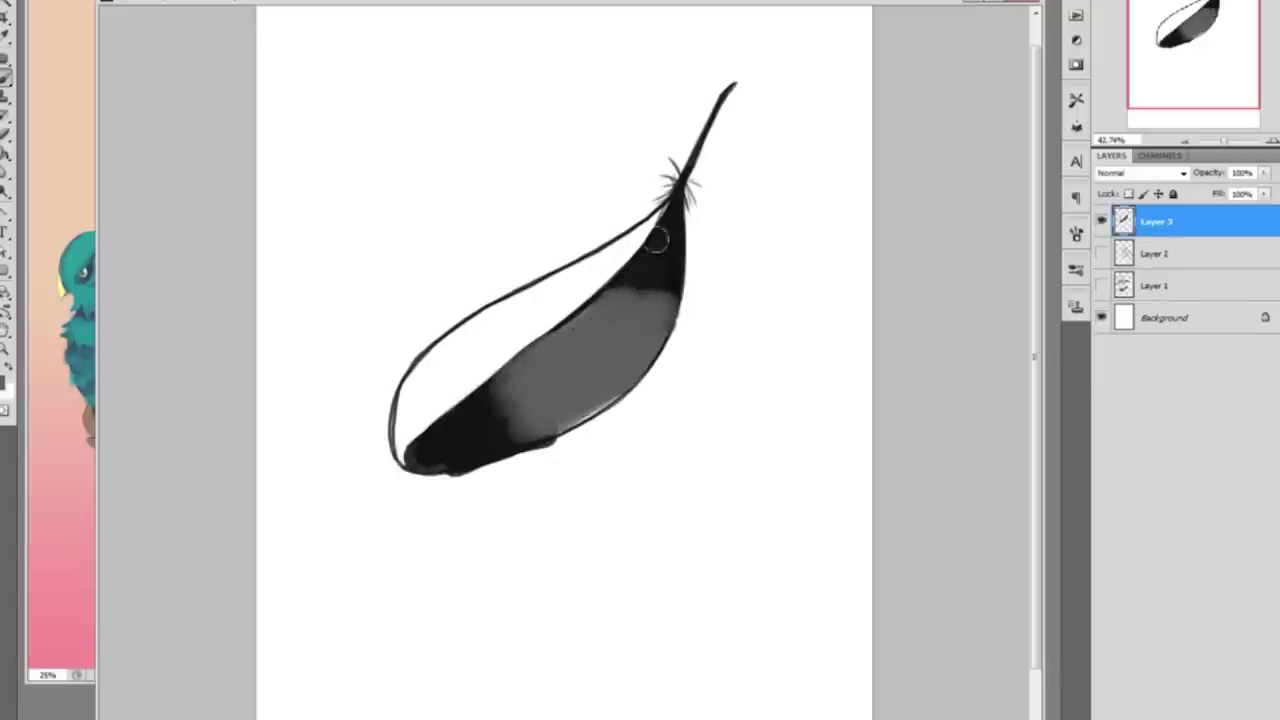
pyautogui.moveTo(649, 242)
pyautogui.mouseDown()
pyautogui.moveTo(604, 312)
pyautogui.moveTo(629, 269)
pyautogui.mouseUp()
pyautogui.moveTo(660, 310)
pyautogui.mouseDown()
pyautogui.moveTo(646, 251)
pyautogui.moveTo(595, 368)
pyautogui.mouseUp()
pyautogui.moveTo(618, 294); pyautogui.dragTo(576, 324)
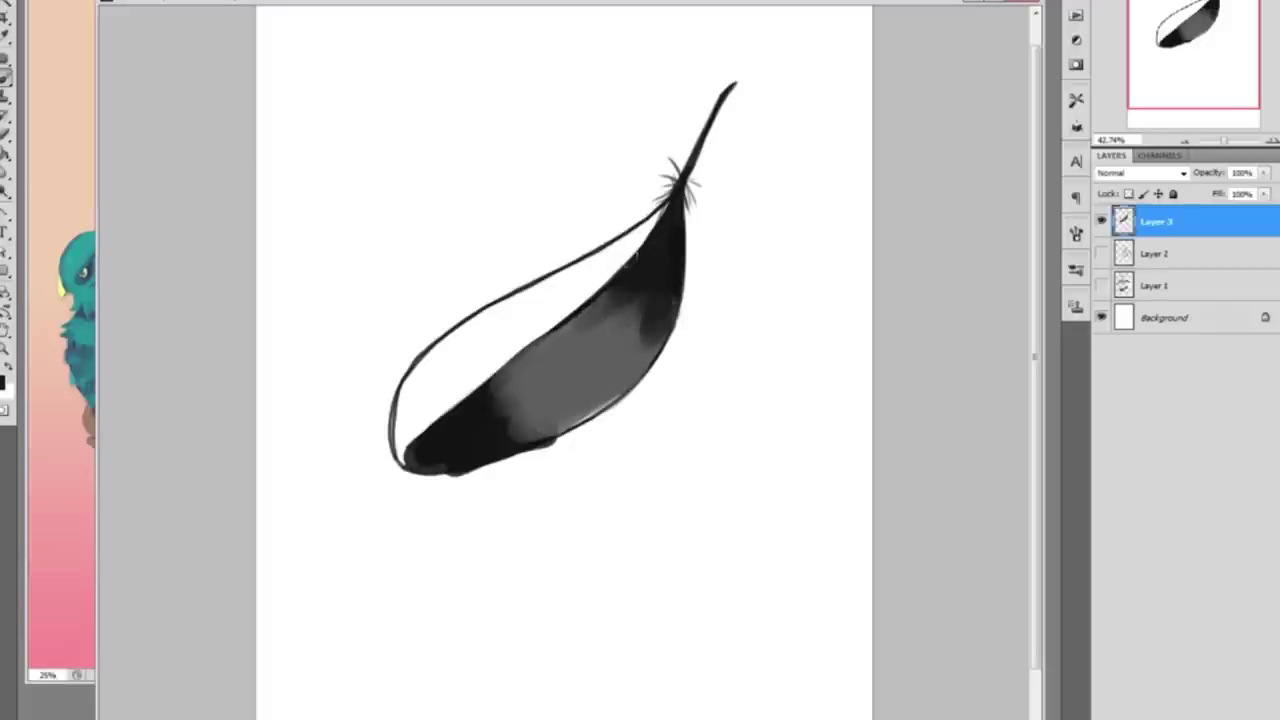
pyautogui.keyDown('alt'); pyautogui.click(628, 310); pyautogui.keyUp('alt')
pyautogui.moveTo(624, 278)
pyautogui.mouseDown()
pyautogui.moveTo(571, 340)
pyautogui.moveTo(638, 284)
pyautogui.moveTo(585, 369)
pyautogui.moveTo(638, 311)
pyautogui.moveTo(493, 410)
pyautogui.moveTo(491, 386)
pyautogui.moveTo(533, 373)
pyautogui.moveTo(460, 425)
pyautogui.moveTo(534, 403)
pyautogui.moveTo(500, 418)
pyautogui.mouseUp()
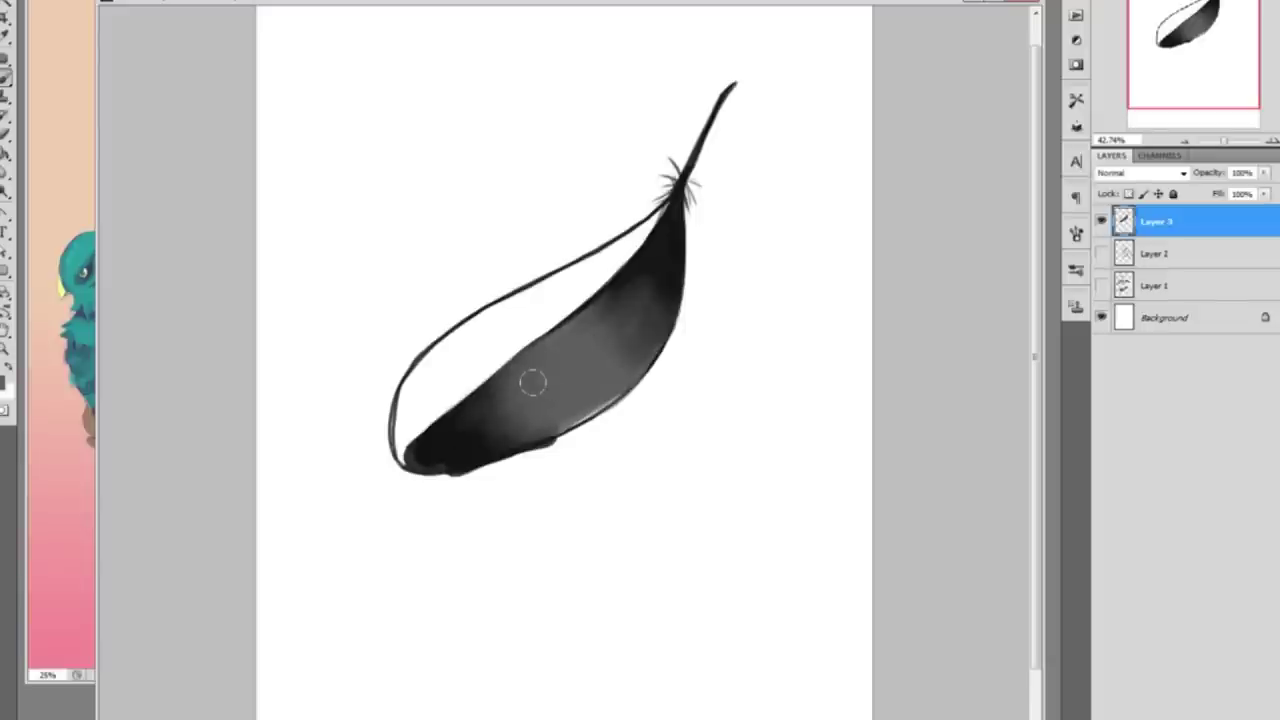
pyautogui.moveTo(557, 396); pyautogui.dragTo(506, 420)
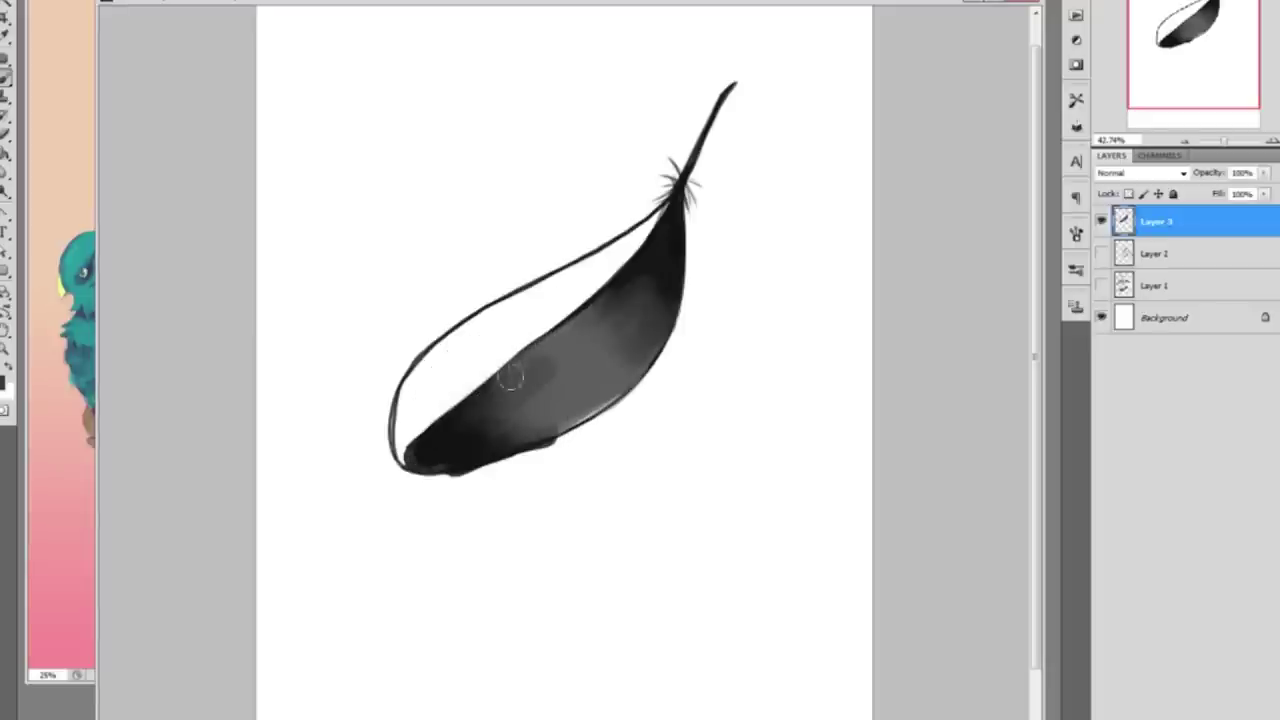
pyautogui.hotkey('ctrl', 'z')
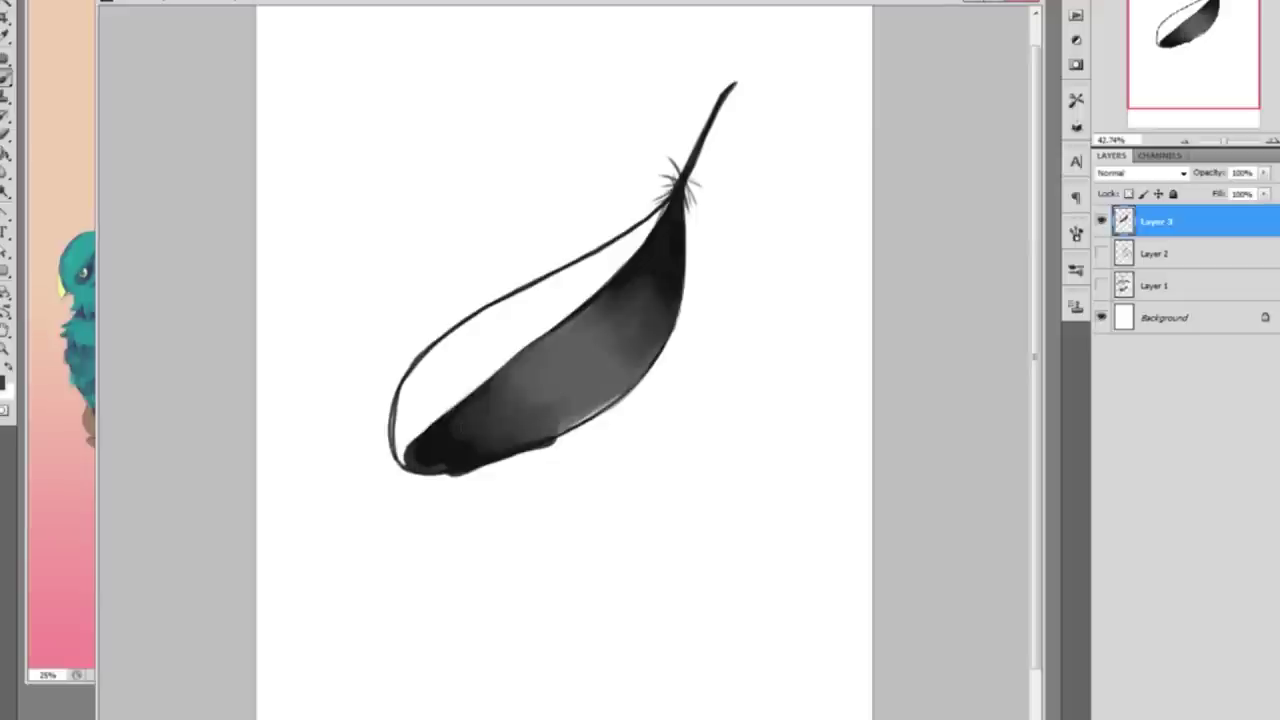
pyautogui.keyDown('alt'); pyautogui.click(580, 361); pyautogui.keyUp('alt')
pyautogui.keyDown('alt'); pyautogui.click(447, 441); pyautogui.keyUp('alt')
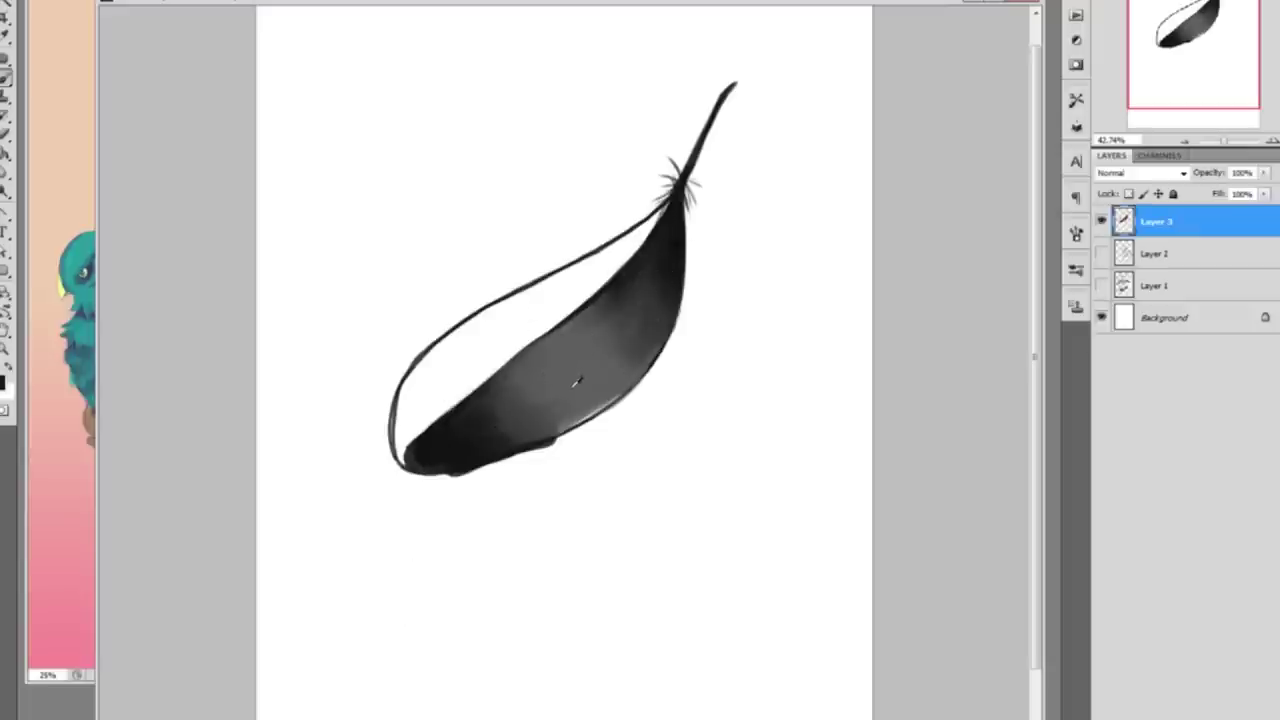
# Fill the feather's upper half with grey tones and shade black over its quill end and the feather's tip
pyautogui.keyDown('alt'); pyautogui.click(520, 403); pyautogui.keyUp('alt')
pyautogui.moveTo(402, 440)
pyautogui.mouseDown()
pyautogui.moveTo(411, 402)
pyautogui.moveTo(414, 432)
pyautogui.moveTo(492, 355)
pyautogui.moveTo(430, 420)
pyautogui.moveTo(464, 397)
pyautogui.mouseUp()
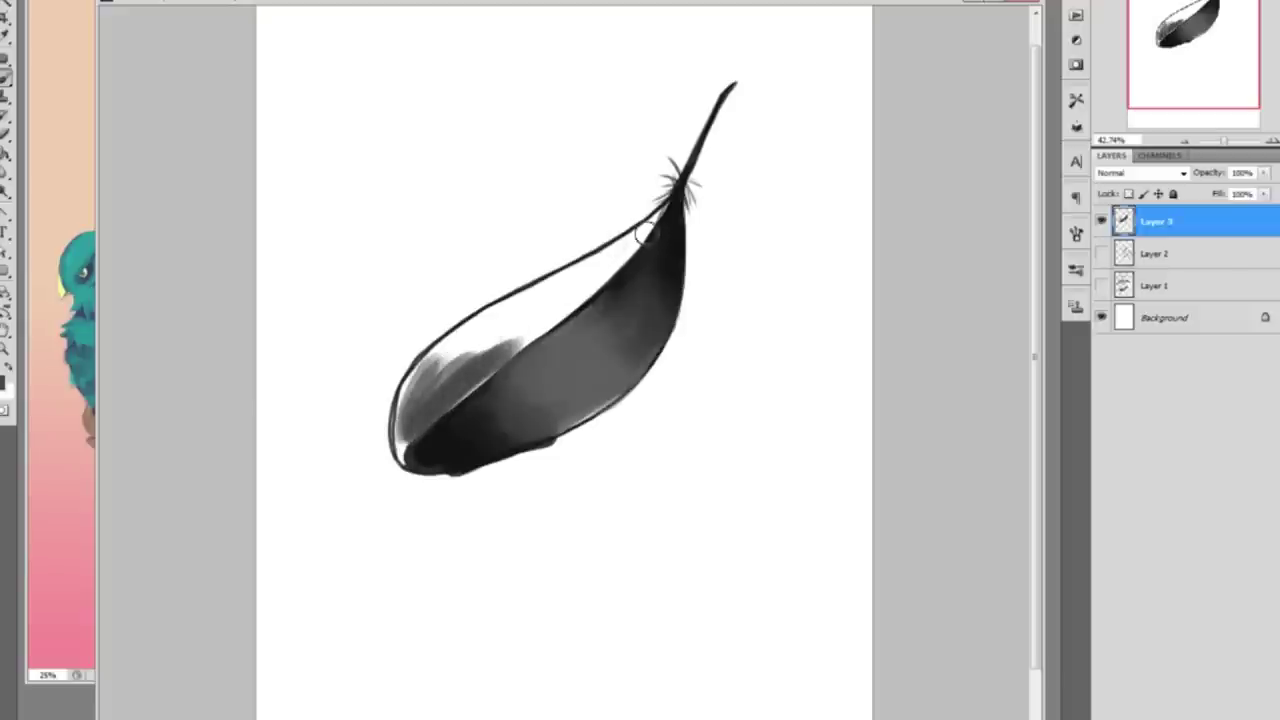
pyautogui.moveTo(664, 218)
pyautogui.mouseDown()
pyautogui.moveTo(539, 295)
pyautogui.moveTo(645, 240)
pyautogui.moveTo(563, 287)
pyautogui.moveTo(599, 270)
pyautogui.moveTo(535, 327)
pyautogui.mouseUp()
pyautogui.keyDown('alt'); pyautogui.click(455, 369); pyautogui.keyUp('alt')
pyautogui.moveTo(450, 375)
pyautogui.mouseDown()
pyautogui.moveTo(501, 319)
pyautogui.moveTo(565, 286)
pyautogui.moveTo(459, 349)
pyautogui.moveTo(563, 288)
pyautogui.moveTo(491, 340)
pyautogui.moveTo(540, 299)
pyautogui.moveTo(452, 339)
pyautogui.moveTo(485, 370)
pyautogui.moveTo(410, 450)
pyautogui.moveTo(415, 391)
pyautogui.moveTo(409, 456)
pyautogui.moveTo(422, 377)
pyautogui.moveTo(408, 418)
pyautogui.moveTo(437, 399)
pyautogui.moveTo(410, 440)
pyautogui.moveTo(450, 398)
pyautogui.mouseUp()
pyautogui.moveTo(582, 292)
pyautogui.mouseDown()
pyautogui.moveTo(640, 232)
pyautogui.moveTo(552, 302)
pyautogui.mouseUp()
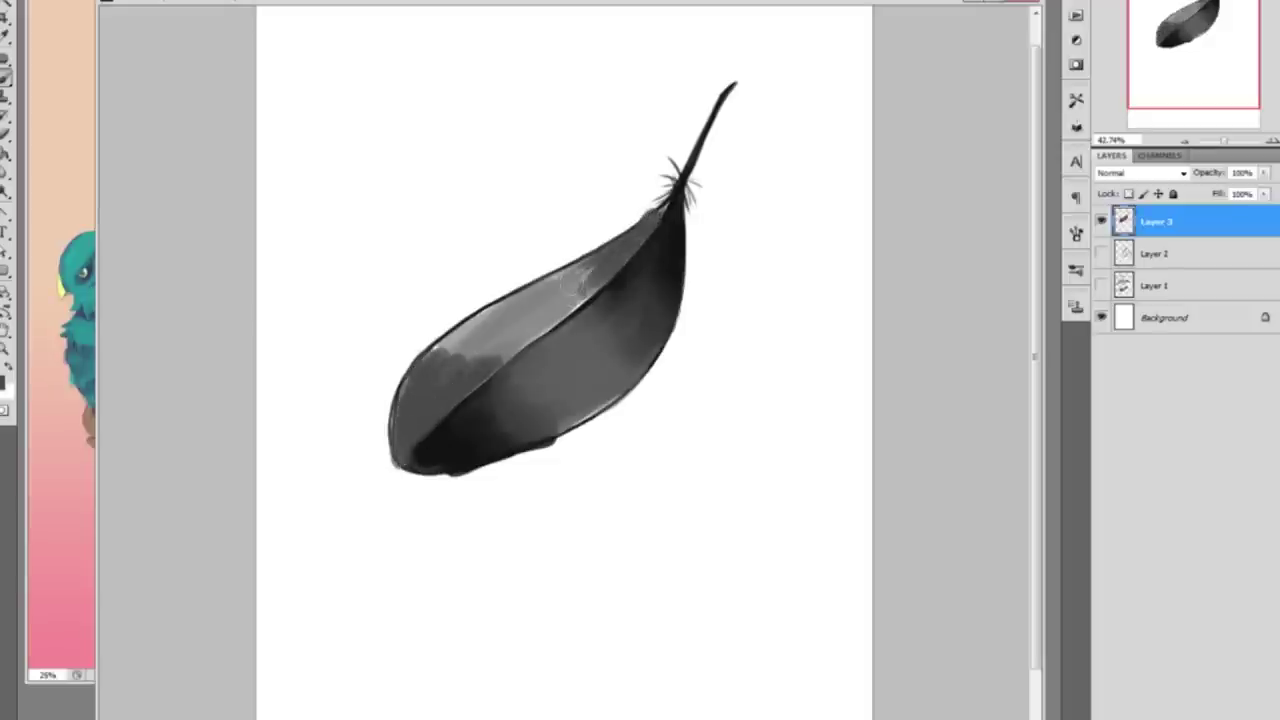
pyautogui.moveTo(674, 210); pyautogui.dragTo(510, 360)
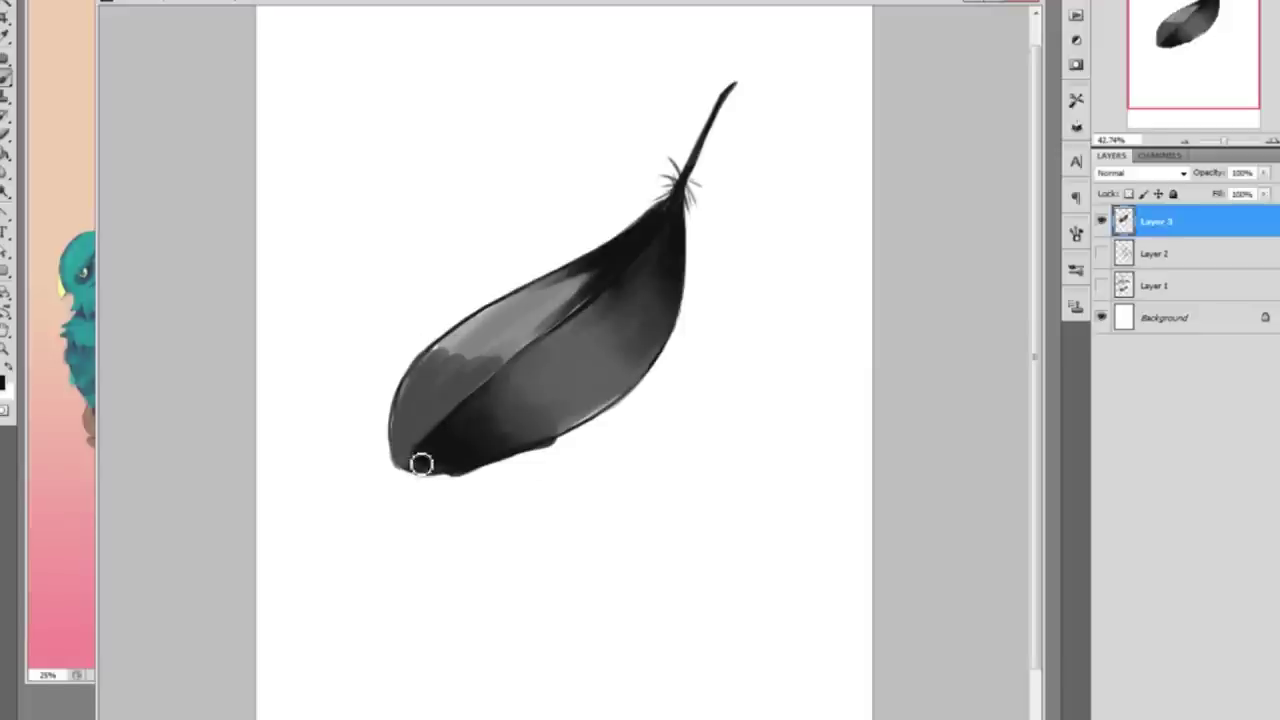
pyautogui.moveTo(414, 466); pyautogui.dragTo(472, 474)
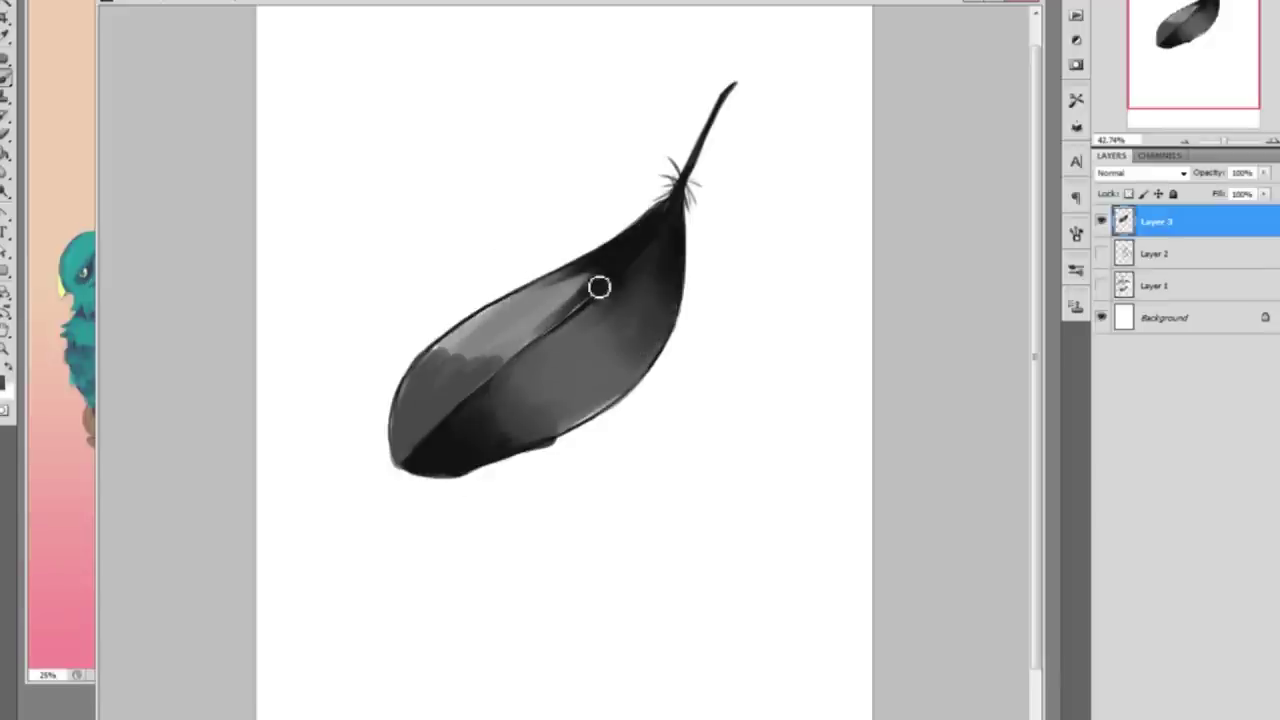
# Blend the light and dark greys across the feather's upper half into a smooth gradient using sampled tones
pyautogui.moveTo(603, 261)
pyautogui.mouseDown()
pyautogui.moveTo(588, 292)
pyautogui.moveTo(534, 328)
pyautogui.moveTo(448, 350)
pyautogui.mouseUp()
pyautogui.keyDown('alt'); pyautogui.click(523, 314); pyautogui.keyUp('alt')
pyautogui.moveTo(560, 290); pyautogui.dragTo(472, 364)
pyautogui.moveTo(556, 314); pyautogui.dragTo(413, 386)
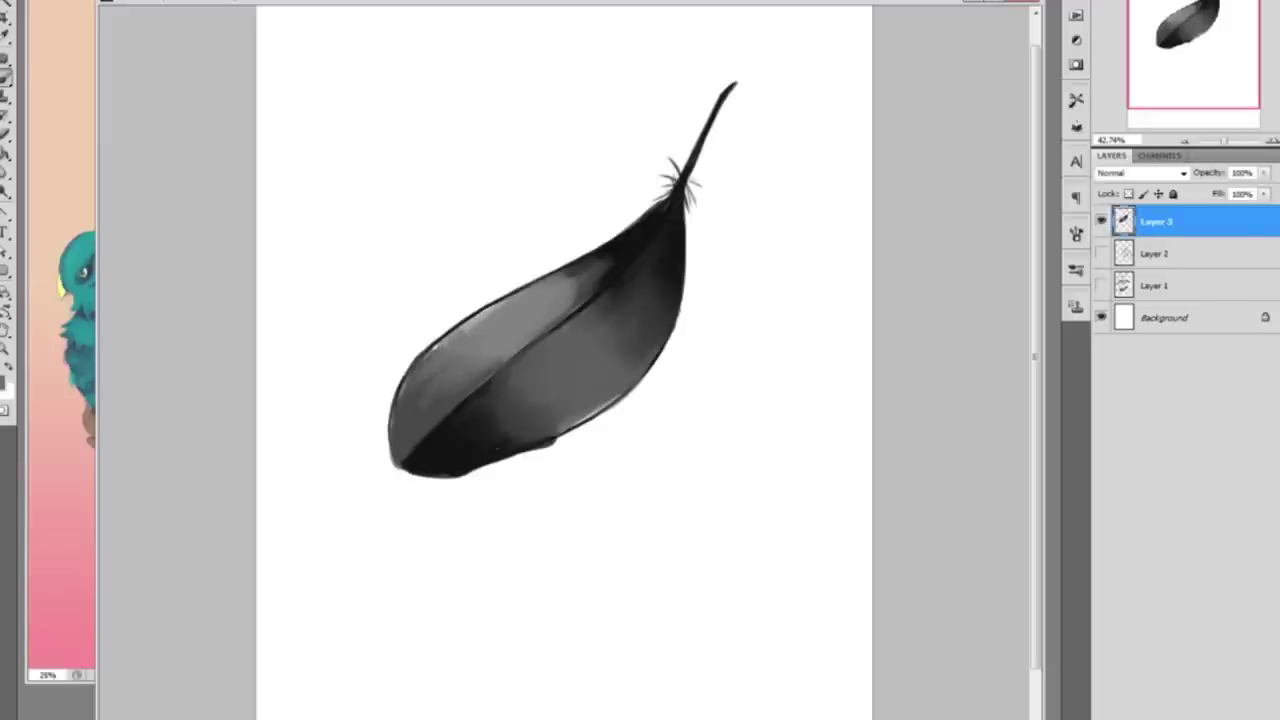
pyautogui.keyDown('alt'); pyautogui.click(567, 279); pyautogui.keyUp('alt')
pyautogui.moveTo(592, 258)
pyautogui.mouseDown()
pyautogui.moveTo(556, 288)
pyautogui.moveTo(558, 304)
pyautogui.mouseUp()
pyautogui.keyDown('alt'); pyautogui.click(514, 317); pyautogui.keyUp('alt')
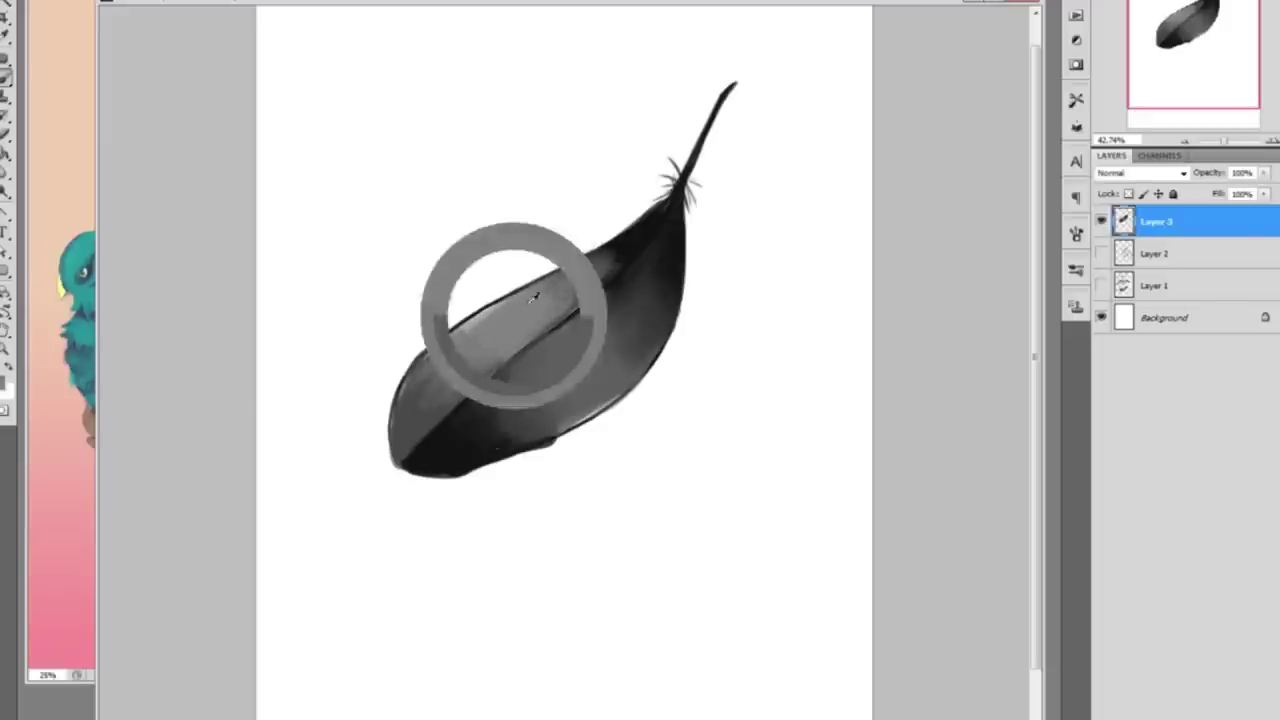
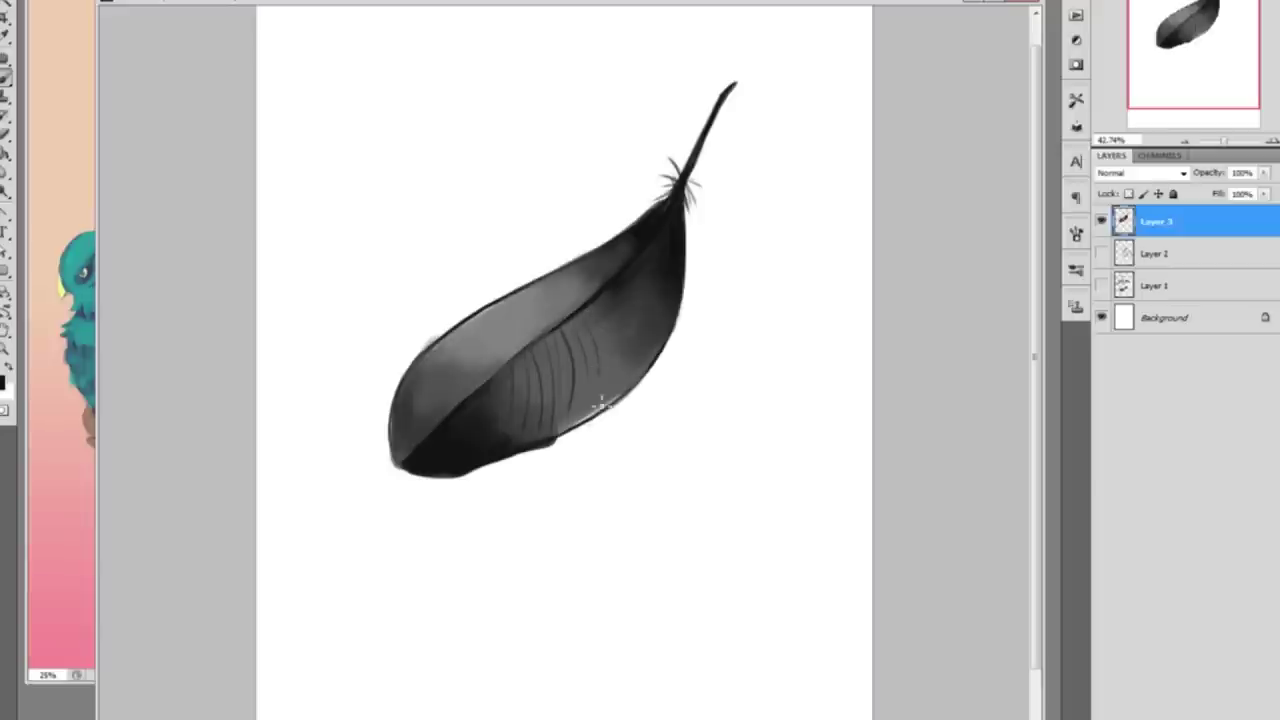
# Draw thin curved barb lines in dark and light greys across the feather's lower half and fine lines over its upper half
pyautogui.moveTo(594, 316); pyautogui.dragTo(606, 412)
pyautogui.moveTo(615, 316); pyautogui.dragTo(613, 410)
pyautogui.moveTo(539, 407)
pyautogui.mouseDown()
pyautogui.moveTo(571, 365)
pyautogui.moveTo(543, 415)
pyautogui.moveTo(550, 402)
pyautogui.moveTo(512, 412)
pyautogui.moveTo(452, 461)
pyautogui.mouseUp()
pyautogui.moveTo(469, 417); pyautogui.dragTo(430, 465)
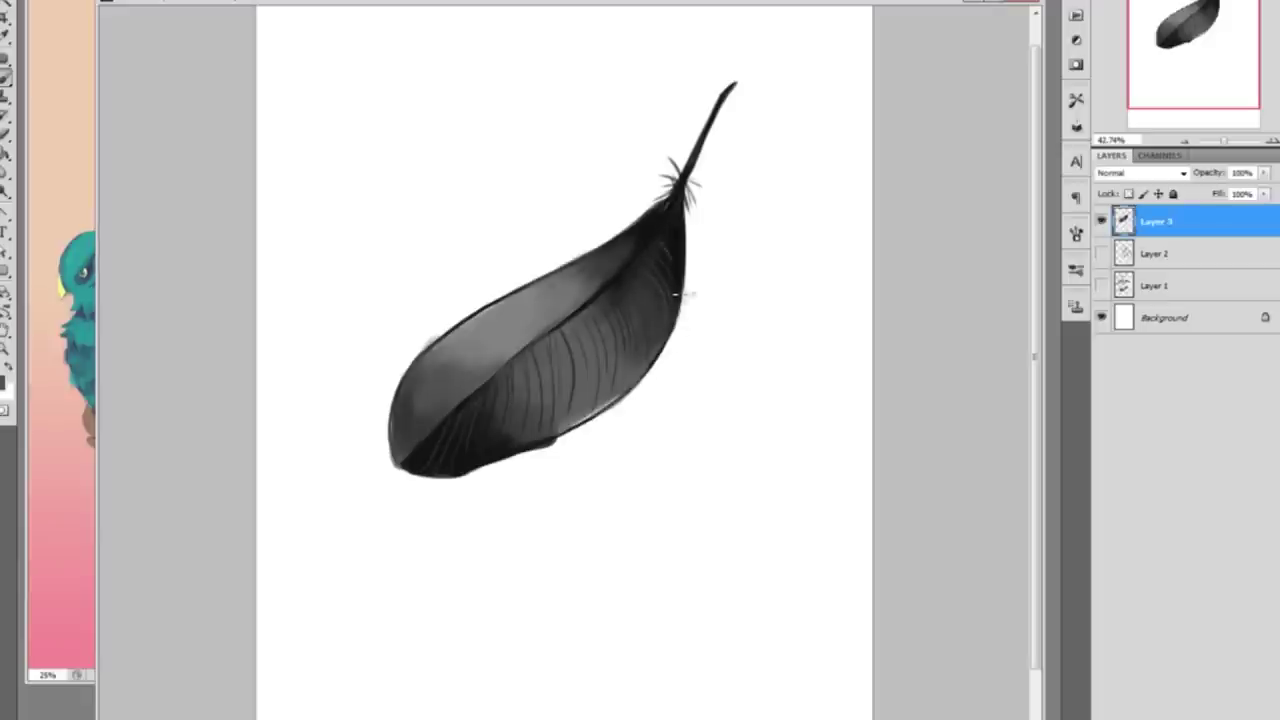
pyautogui.keyDown('alt'); pyautogui.click(589, 394); pyautogui.keyUp('alt')
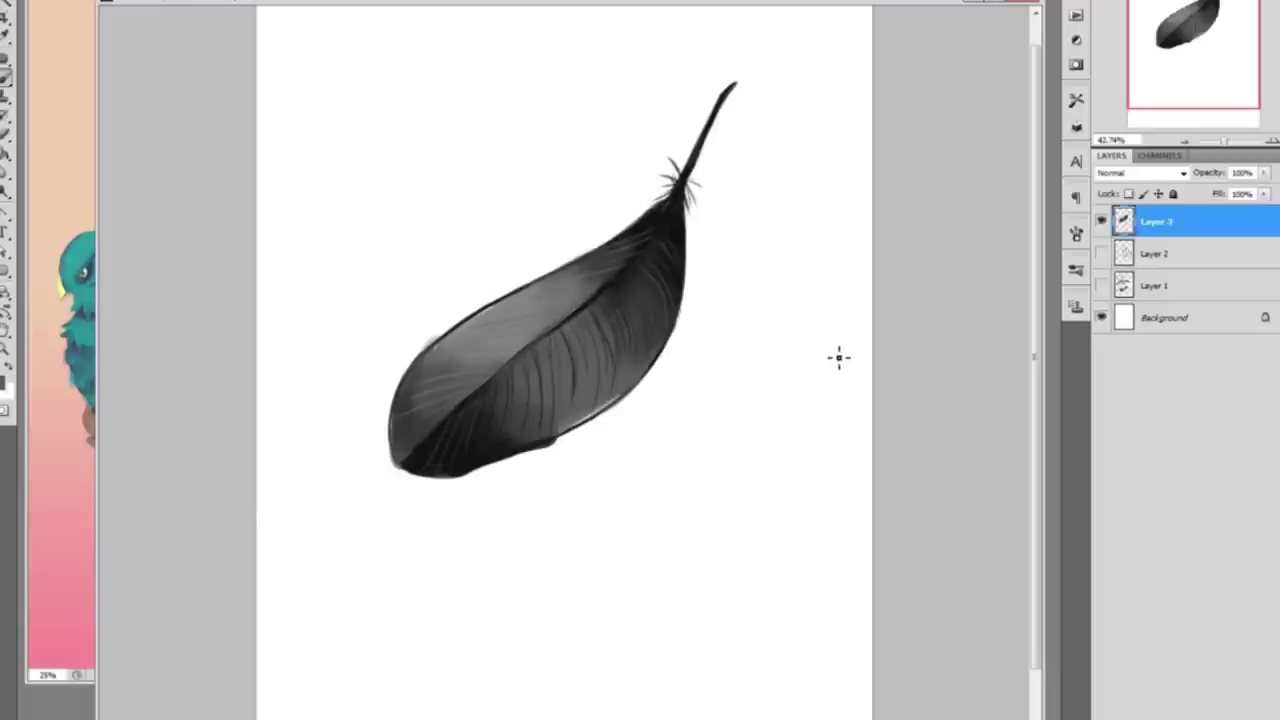
# Paint a white highlight down the quill and a thin light line along the feather's central shaft
pyautogui.moveTo(733, 86); pyautogui.dragTo(680, 192)
pyautogui.moveTo(405, 465)
pyautogui.mouseDown()
pyautogui.moveTo(631, 265)
pyautogui.moveTo(695, 170)
pyautogui.mouseUp()
pyautogui.moveTo(521, 366)
pyautogui.mouseDown()
pyautogui.moveTo(452, 419)
pyautogui.moveTo(620, 284)
pyautogui.moveTo(674, 217)
pyautogui.moveTo(478, 402)
pyautogui.mouseUp()
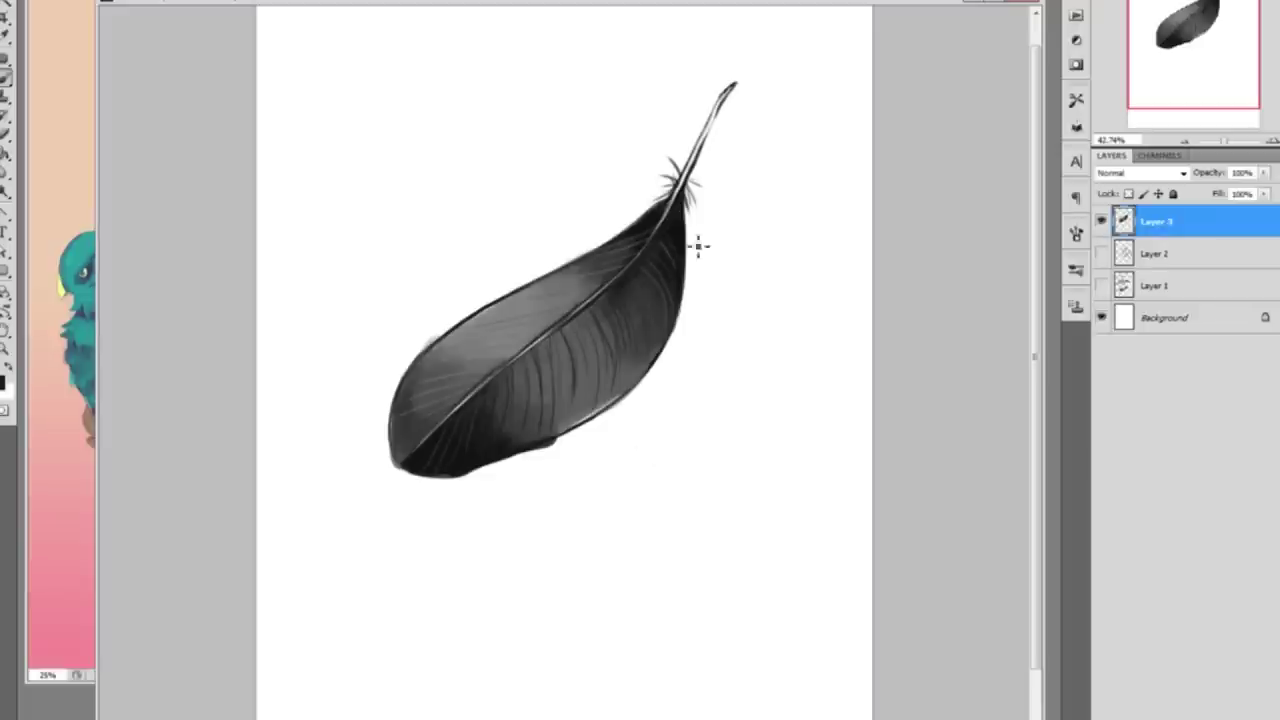
# Erase the rough outline around the feather's lower, tip and upper edges to leave a smooth silhouette
pyautogui.click(8, 138)
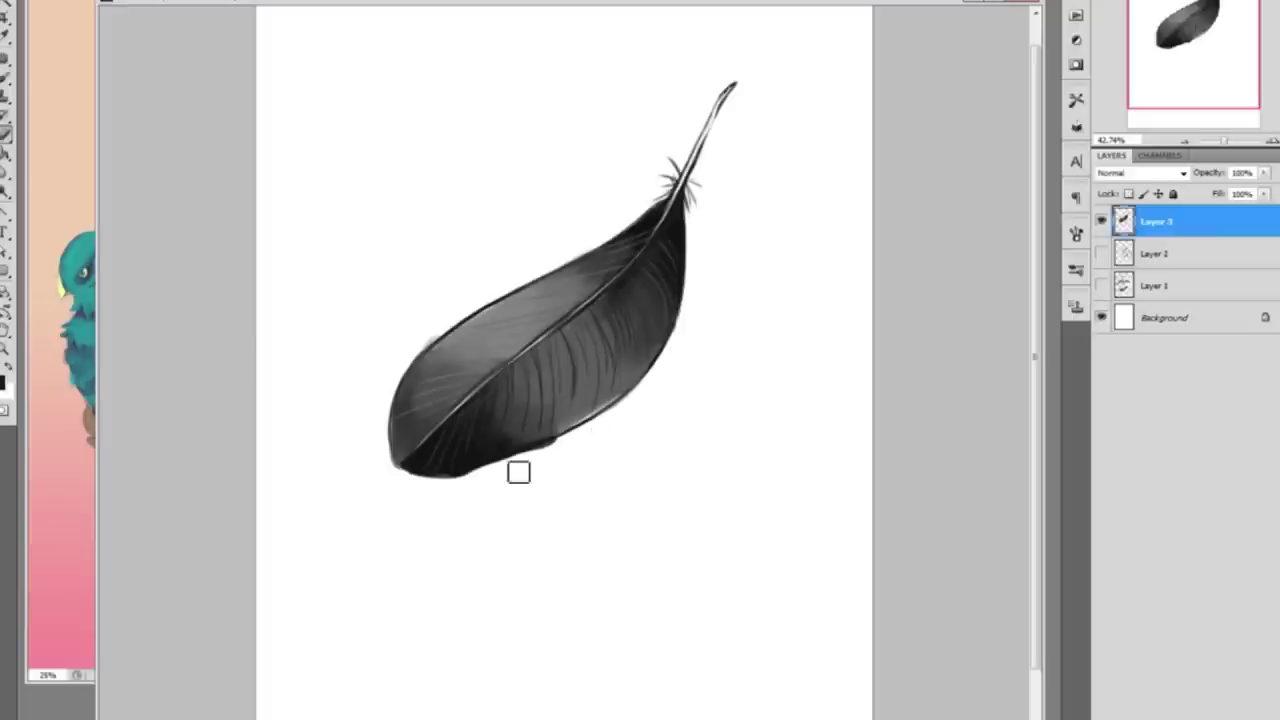
pyautogui.moveTo(566, 450)
pyautogui.mouseDown()
pyautogui.moveTo(479, 479)
pyautogui.moveTo(400, 480)
pyautogui.mouseUp()
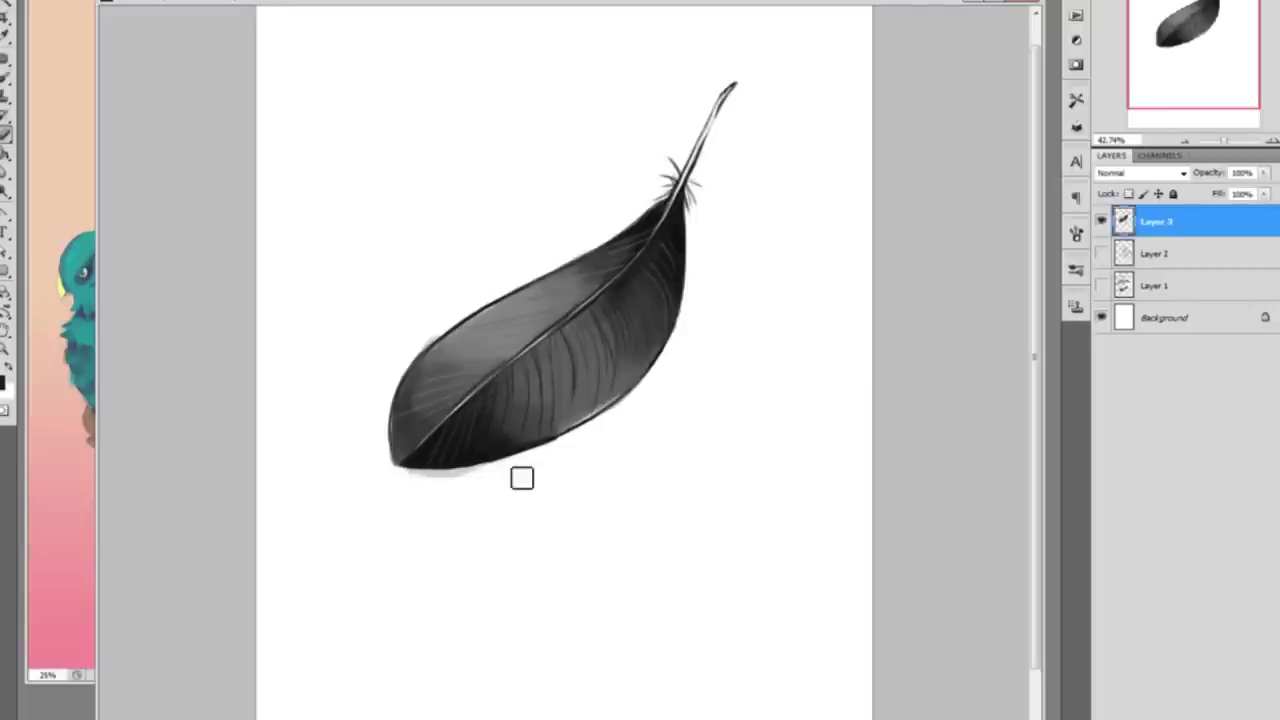
pyautogui.moveTo(406, 480)
pyautogui.mouseDown()
pyautogui.moveTo(496, 480)
pyautogui.moveTo(445, 483)
pyautogui.moveTo(545, 457)
pyautogui.moveTo(506, 470)
pyautogui.moveTo(635, 415)
pyautogui.moveTo(568, 446)
pyautogui.moveTo(633, 401)
pyautogui.moveTo(563, 455)
pyautogui.moveTo(668, 375)
pyautogui.mouseUp()
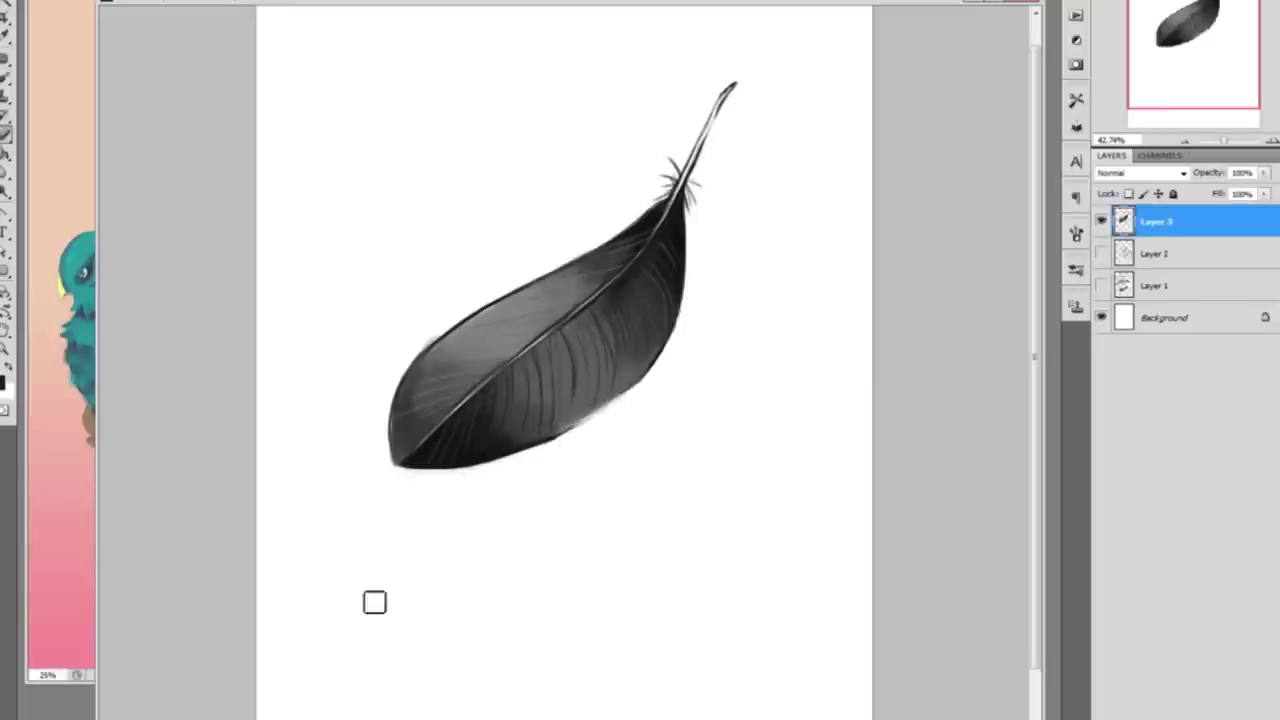
pyautogui.moveTo(397, 489); pyautogui.dragTo(408, 370)
pyautogui.moveTo(394, 442); pyautogui.dragTo(408, 375)
pyautogui.moveTo(398, 420)
pyautogui.mouseDown()
pyautogui.moveTo(413, 370)
pyautogui.moveTo(409, 390)
pyautogui.moveTo(462, 311)
pyautogui.moveTo(398, 400)
pyautogui.moveTo(507, 291)
pyautogui.moveTo(413, 371)
pyautogui.moveTo(482, 308)
pyautogui.moveTo(413, 373)
pyautogui.moveTo(561, 269)
pyautogui.moveTo(453, 330)
pyautogui.moveTo(670, 192)
pyautogui.mouseUp()
pyautogui.moveTo(687, 244)
pyautogui.mouseDown()
pyautogui.moveTo(689, 210)
pyautogui.moveTo(696, 230)
pyautogui.mouseUp()
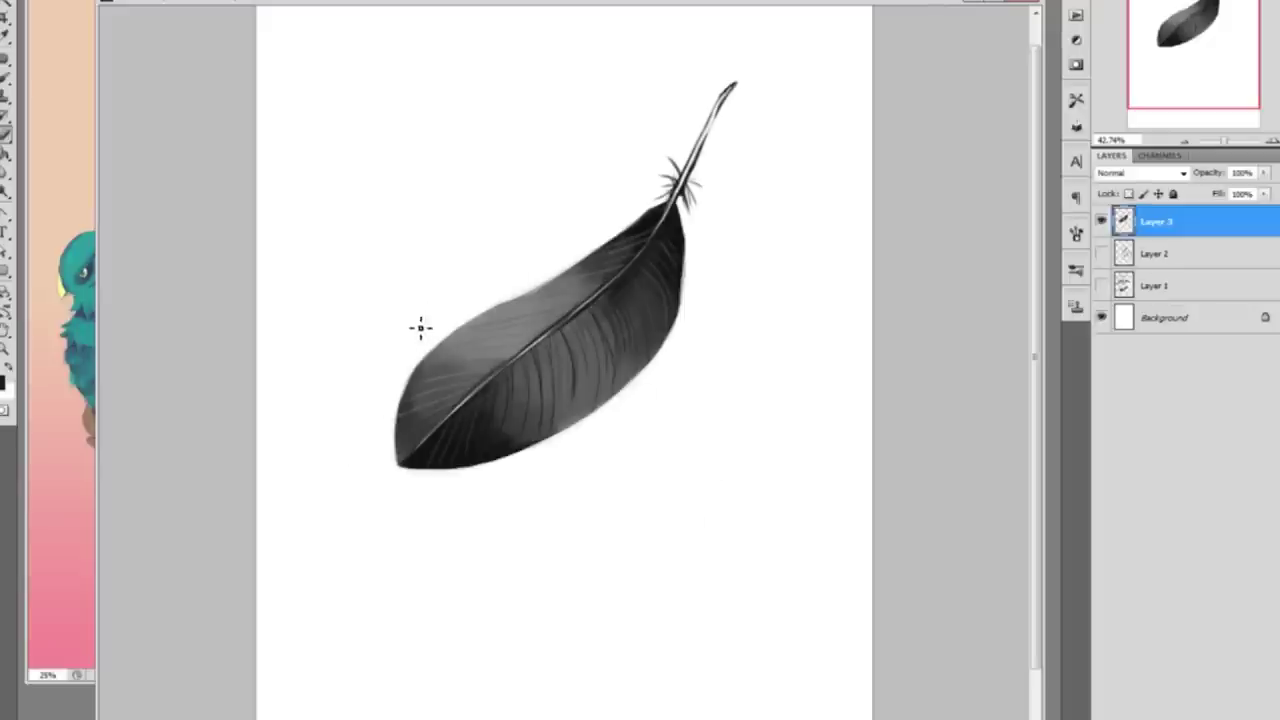
# Sketch direction arrows beside the feather's upper edge and erase them with an enlarged eraser
pyautogui.click(7, 78)
pyautogui.moveTo(417, 309)
pyautogui.mouseDown()
pyautogui.moveTo(367, 410)
pyautogui.moveTo(445, 306)
pyautogui.moveTo(430, 318)
pyautogui.mouseUp()
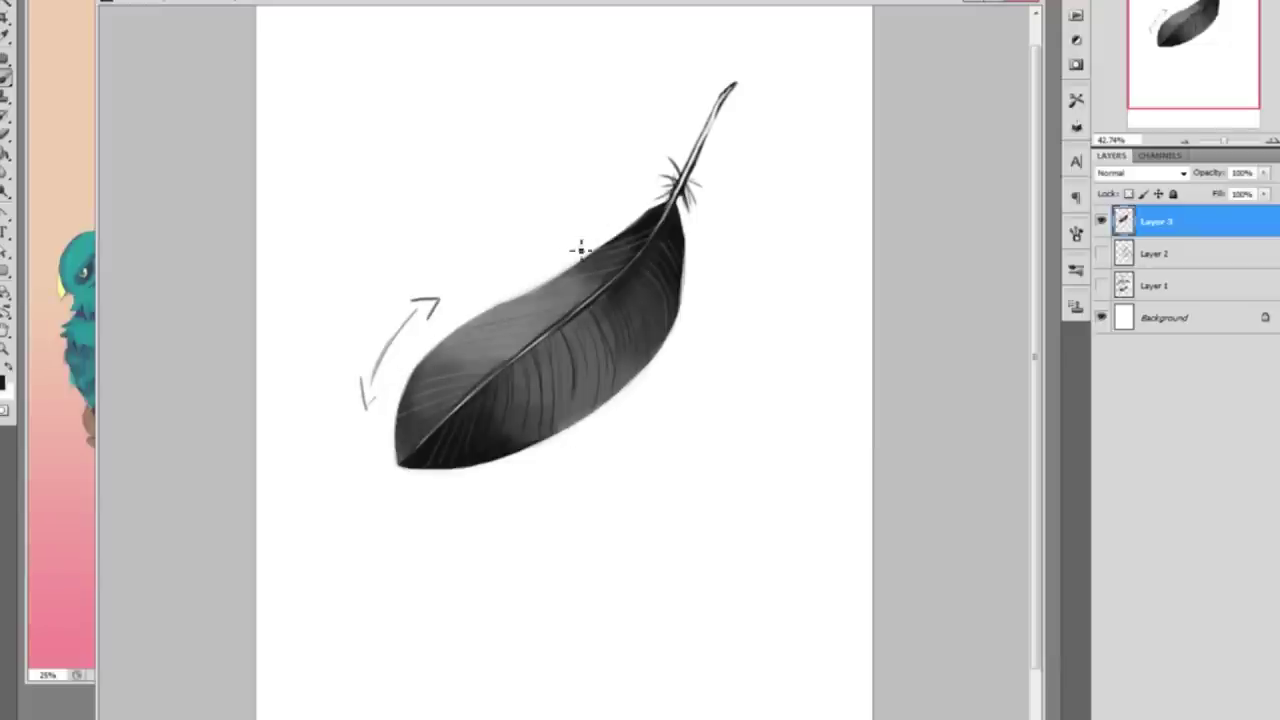
pyautogui.moveTo(548, 246)
pyautogui.mouseDown()
pyautogui.moveTo(551, 261)
pyautogui.moveTo(612, 229)
pyautogui.moveTo(608, 206)
pyautogui.mouseUp()
pyautogui.click(6, 136)
pyautogui.press(']')
pyautogui.press(']')
pyautogui.press(']')
pyautogui.press(']')
pyautogui.press(']')
pyautogui.moveTo(612, 202)
pyautogui.mouseDown()
pyautogui.moveTo(553, 256)
pyautogui.moveTo(607, 229)
pyautogui.moveTo(597, 222)
pyautogui.moveTo(576, 234)
pyautogui.moveTo(609, 224)
pyautogui.moveTo(399, 329)
pyautogui.moveTo(363, 425)
pyautogui.moveTo(429, 295)
pyautogui.mouseUp()
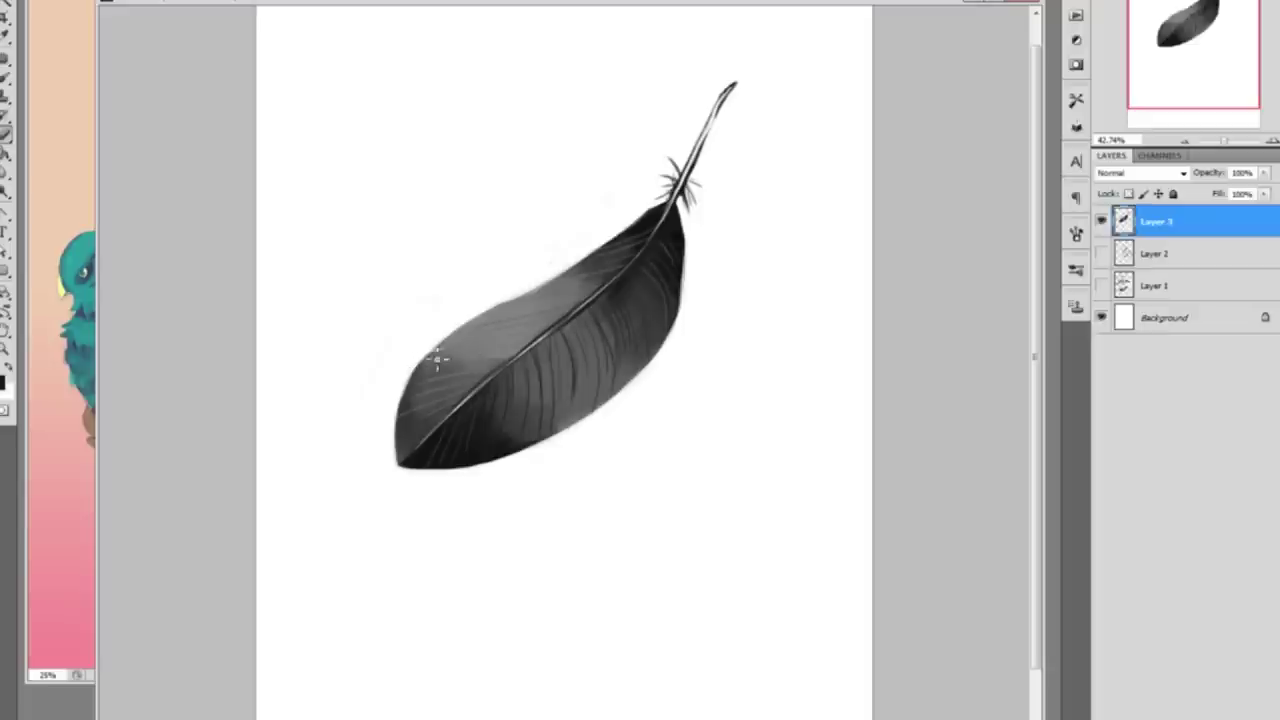
# Erase tapered splits into the feather's upper half, a wide one near the tip and thinner ones toward the quill
pyautogui.moveTo(465, 352)
pyautogui.mouseDown()
pyautogui.moveTo(511, 345)
pyautogui.moveTo(422, 382)
pyautogui.moveTo(513, 345)
pyautogui.moveTo(401, 395)
pyautogui.moveTo(478, 352)
pyautogui.mouseUp()
pyautogui.moveTo(411, 382)
pyautogui.mouseDown()
pyautogui.moveTo(452, 364)
pyautogui.moveTo(409, 378)
pyautogui.moveTo(497, 346)
pyautogui.moveTo(460, 362)
pyautogui.mouseUp()
pyautogui.press('[')
pyautogui.press('[')
pyautogui.press('[')
pyautogui.press('[')
pyautogui.moveTo(557, 271); pyautogui.dragTo(631, 260)
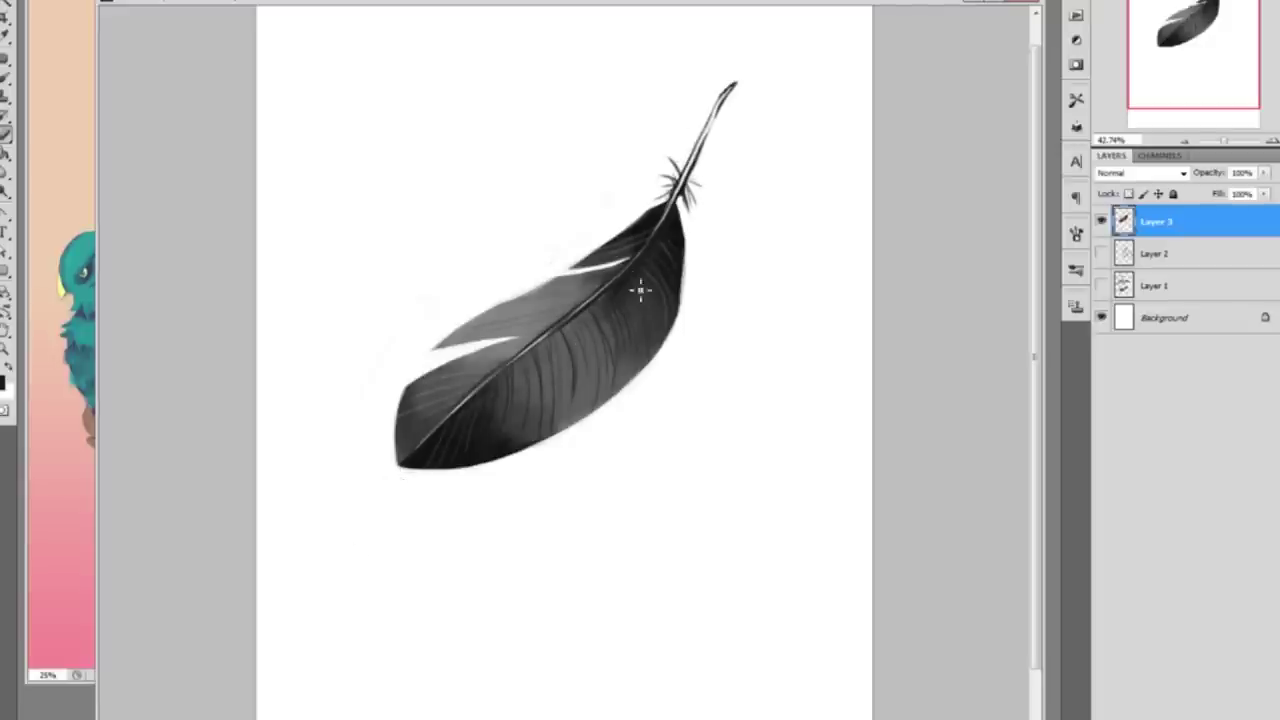
pyautogui.moveTo(574, 264)
pyautogui.mouseDown()
pyautogui.moveTo(643, 254)
pyautogui.moveTo(598, 270)
pyautogui.mouseUp()
# Erase a curved split into the middle of the feather's lower half, refining its inner point with a smaller eraser
pyautogui.moveTo(600, 408)
pyautogui.mouseDown()
pyautogui.moveTo(607, 347)
pyautogui.moveTo(611, 376)
pyautogui.moveTo(609, 351)
pyautogui.moveTo(614, 361)
pyautogui.mouseUp()
pyautogui.moveTo(608, 364)
pyautogui.mouseDown()
pyautogui.moveTo(614, 414)
pyautogui.moveTo(599, 456)
pyautogui.mouseUp()
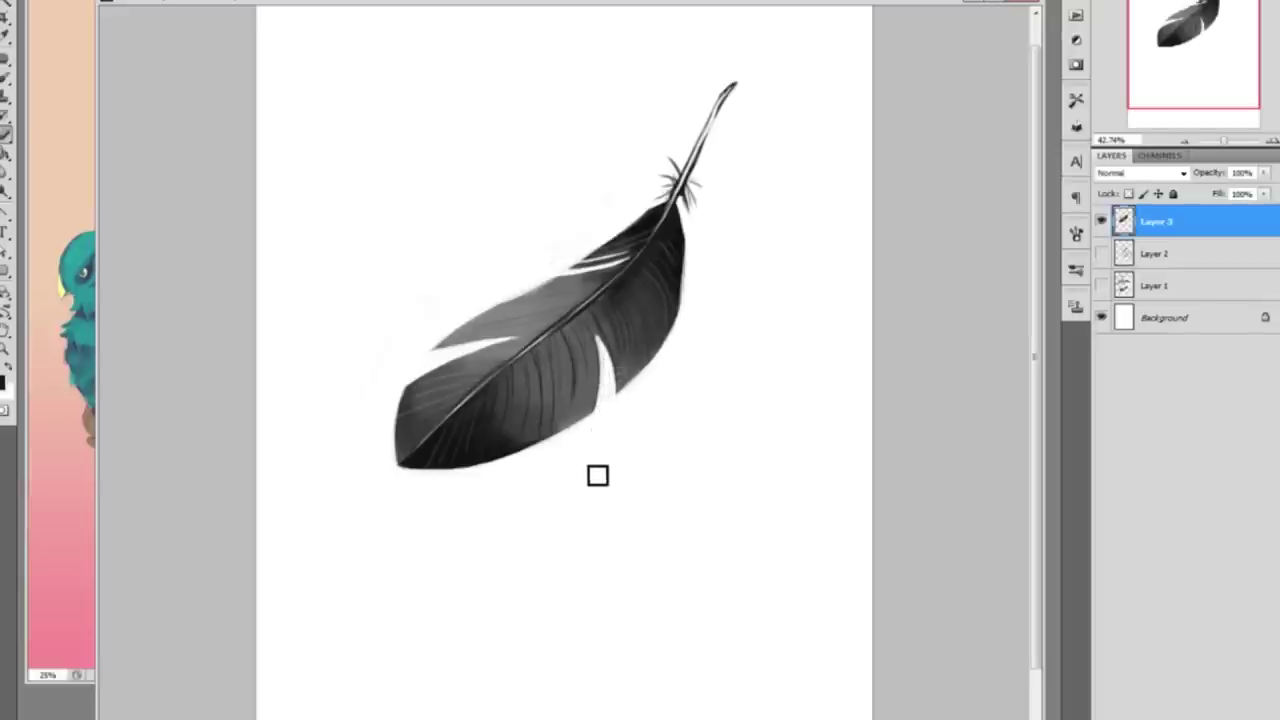
pyautogui.moveTo(609, 358); pyautogui.dragTo(618, 420)
pyautogui.press('[')
pyautogui.press('[')
pyautogui.press('[')
pyautogui.moveTo(595, 332); pyautogui.dragTo(616, 376)
pyautogui.moveTo(595, 332); pyautogui.dragTo(609, 372)
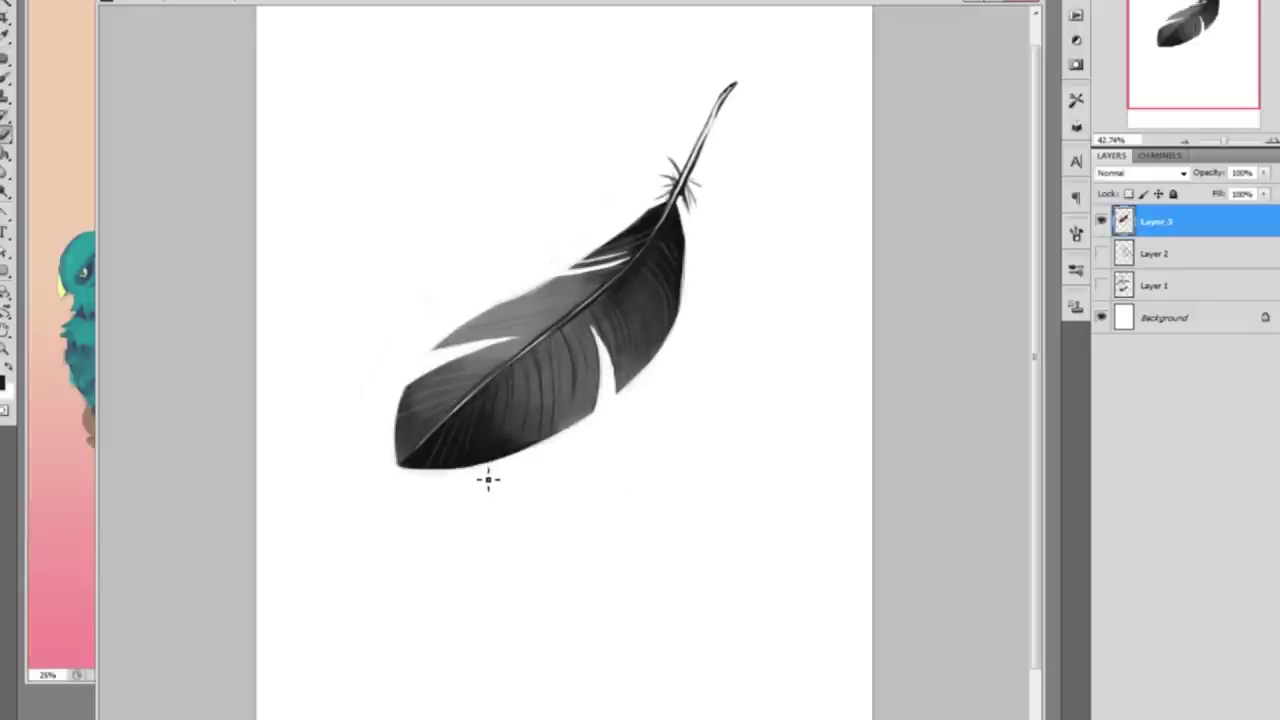
# Erase a narrow split into the lower half near the tip and retouch its edges with a sampled dark tone
pyautogui.moveTo(497, 466)
pyautogui.mouseDown()
pyautogui.moveTo(511, 402)
pyautogui.moveTo(502, 470)
pyautogui.mouseUp()
pyautogui.moveTo(509, 410); pyautogui.dragTo(502, 465)
pyautogui.moveTo(508, 408)
pyautogui.mouseDown()
pyautogui.moveTo(498, 460)
pyautogui.moveTo(500, 446)
pyautogui.mouseUp()
pyautogui.click(6, 79)
pyautogui.click(505, 400)
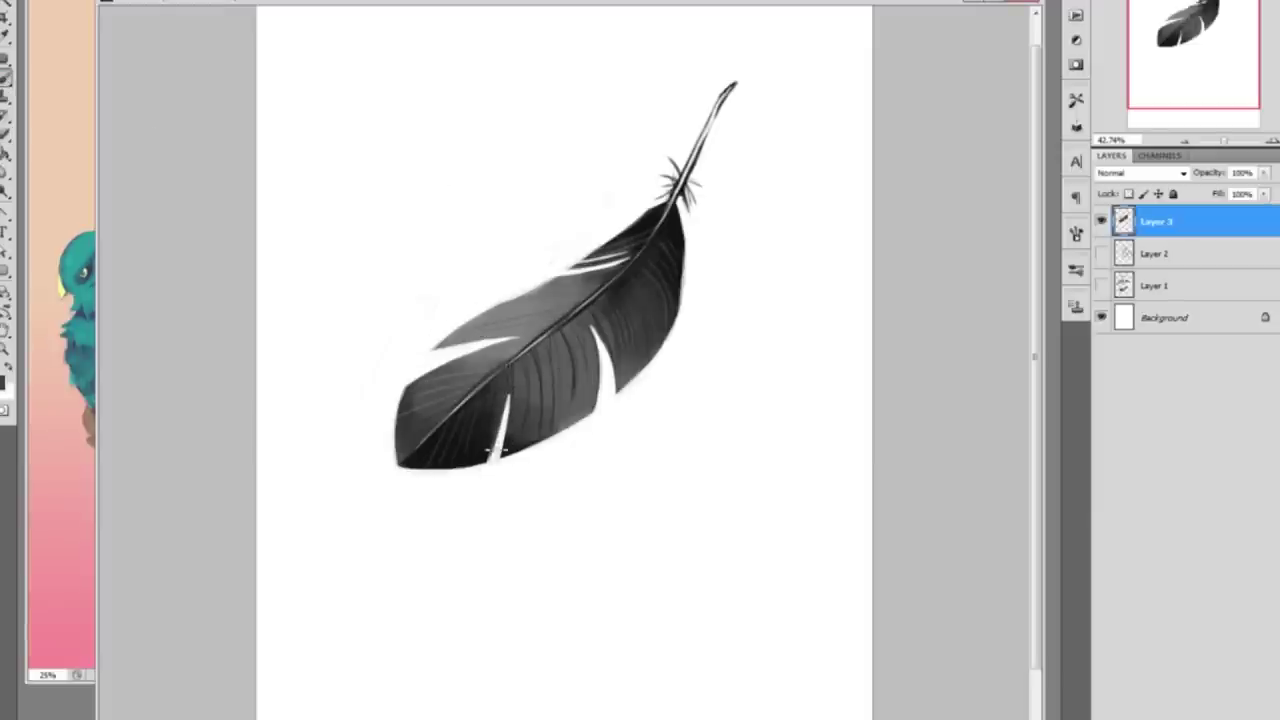
# Erase a small split into the lower half near the quill, retouch it with sampled dark grey, and trim the feather's edges
pyautogui.click(5, 136)
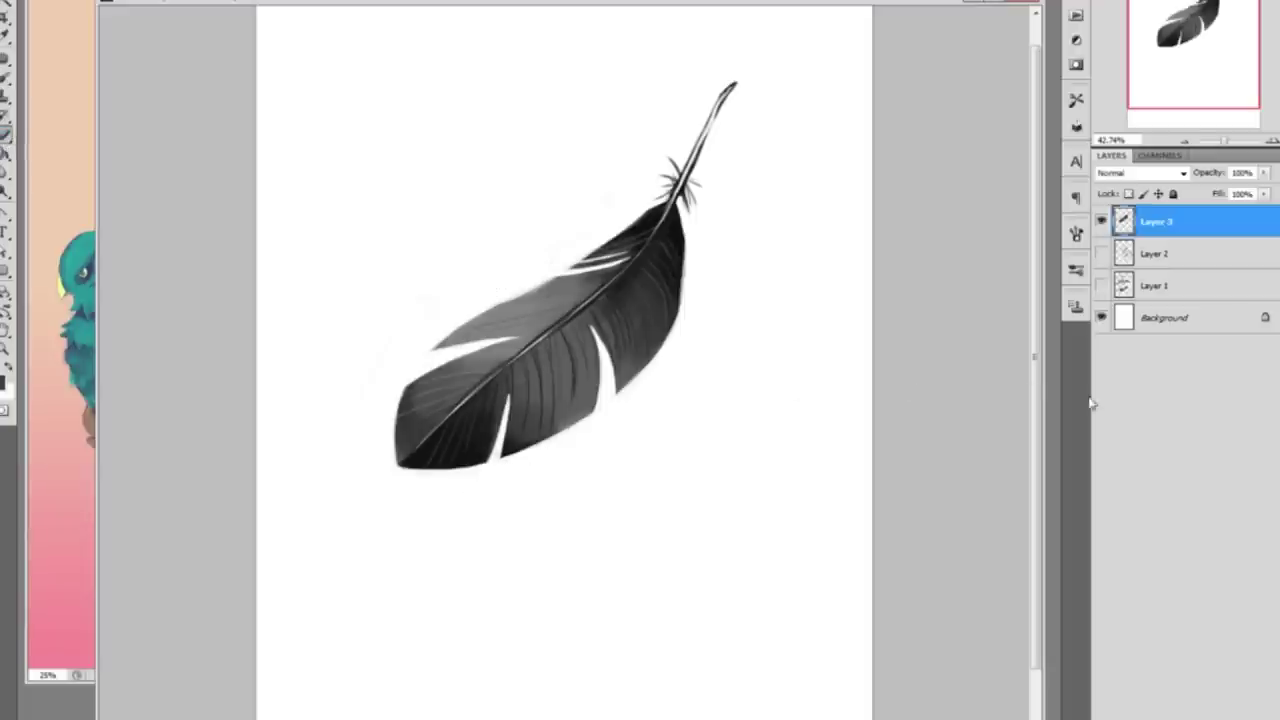
pyautogui.moveTo(680, 321)
pyautogui.mouseDown()
pyautogui.moveTo(657, 274)
pyautogui.moveTo(684, 332)
pyautogui.mouseUp()
pyautogui.moveTo(660, 279); pyautogui.dragTo(678, 292)
pyautogui.click(8, 78)
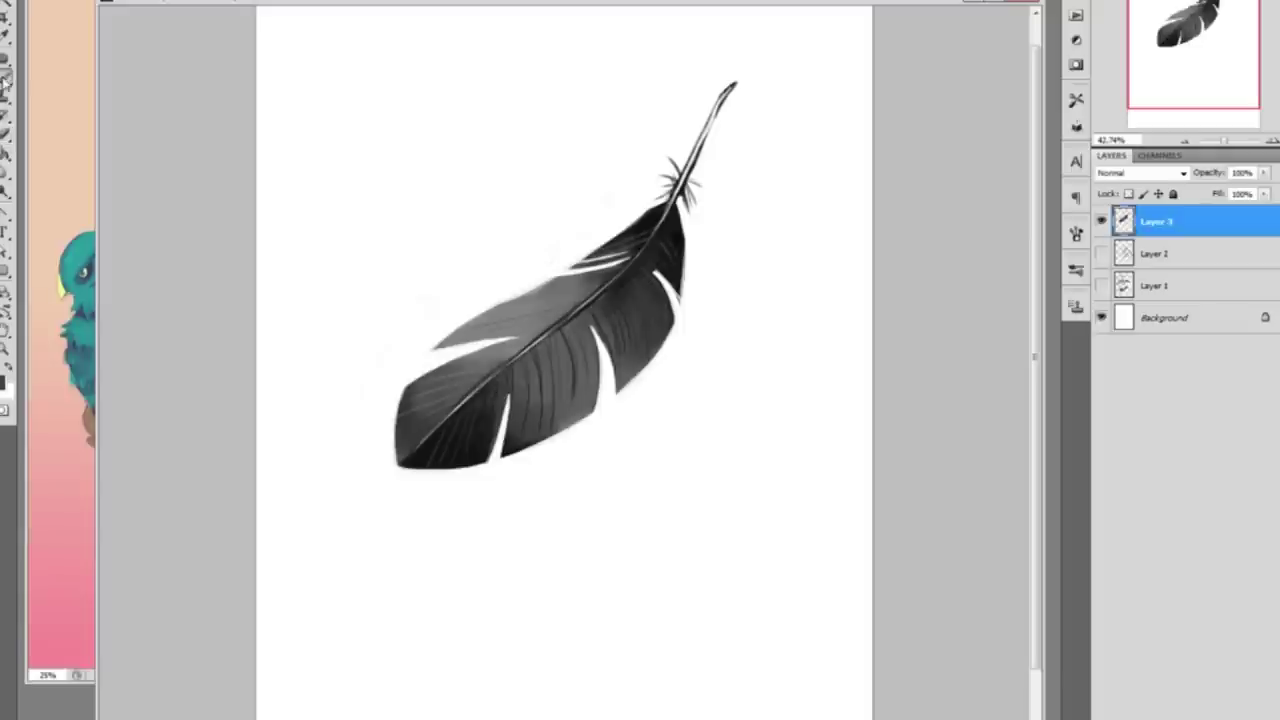
pyautogui.keyDown('alt'); pyautogui.click(665, 264); pyautogui.keyUp('alt')
pyautogui.moveTo(661, 268); pyautogui.dragTo(684, 301)
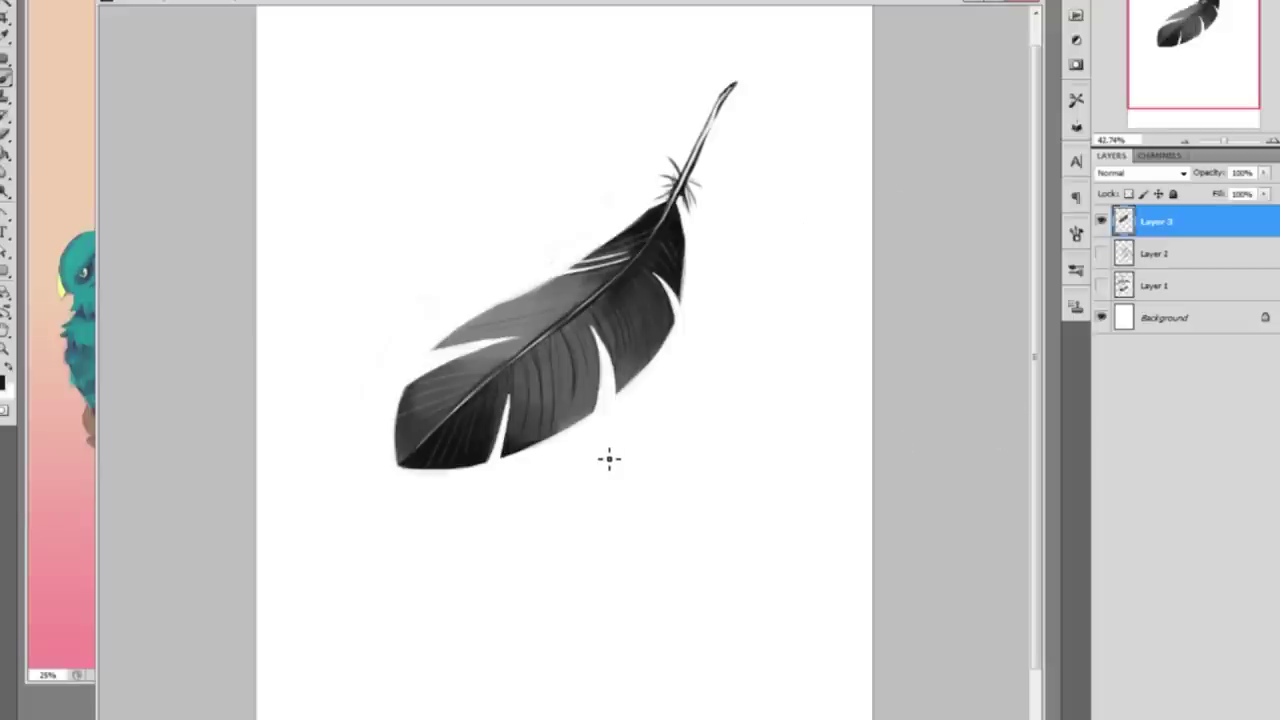
pyautogui.click(8, 136)
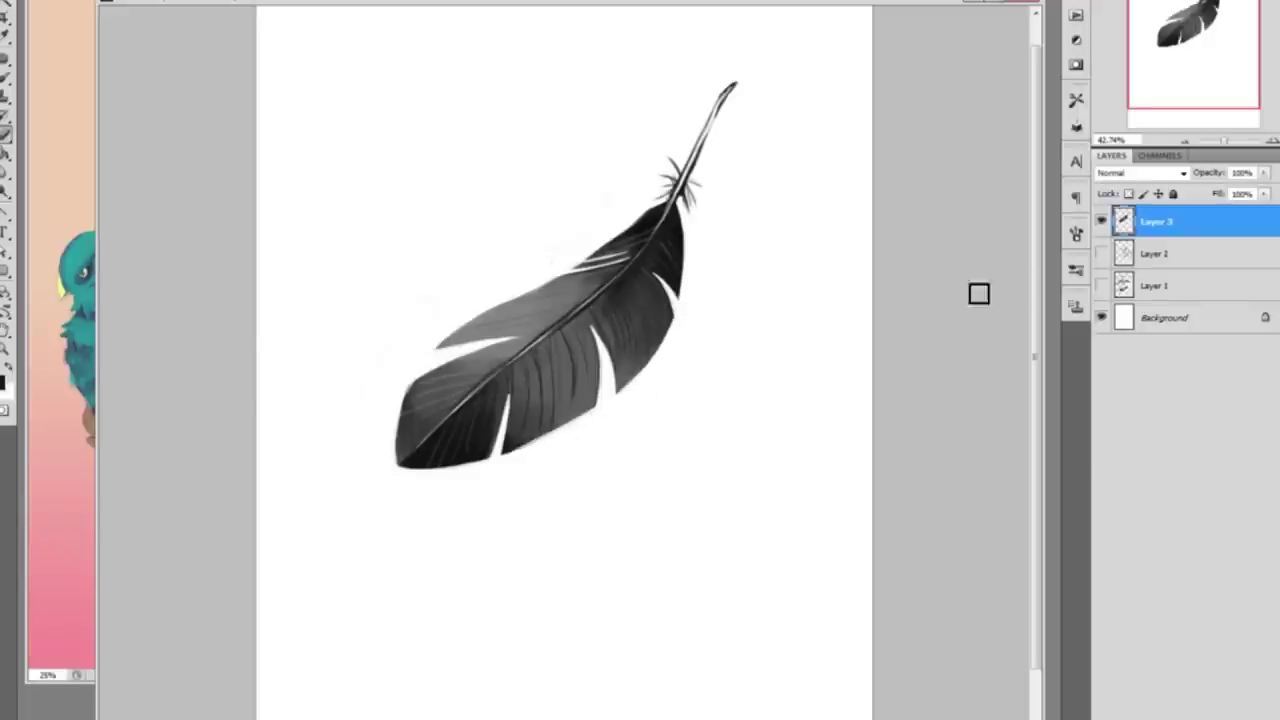
# Try to paint a loose grey barb across the wide split in the feather's upper half
pyautogui.click(5, 78)
pyautogui.moveTo(528, 342); pyautogui.dragTo(425, 369)
pyautogui.hotkey('ctrl', 'z')
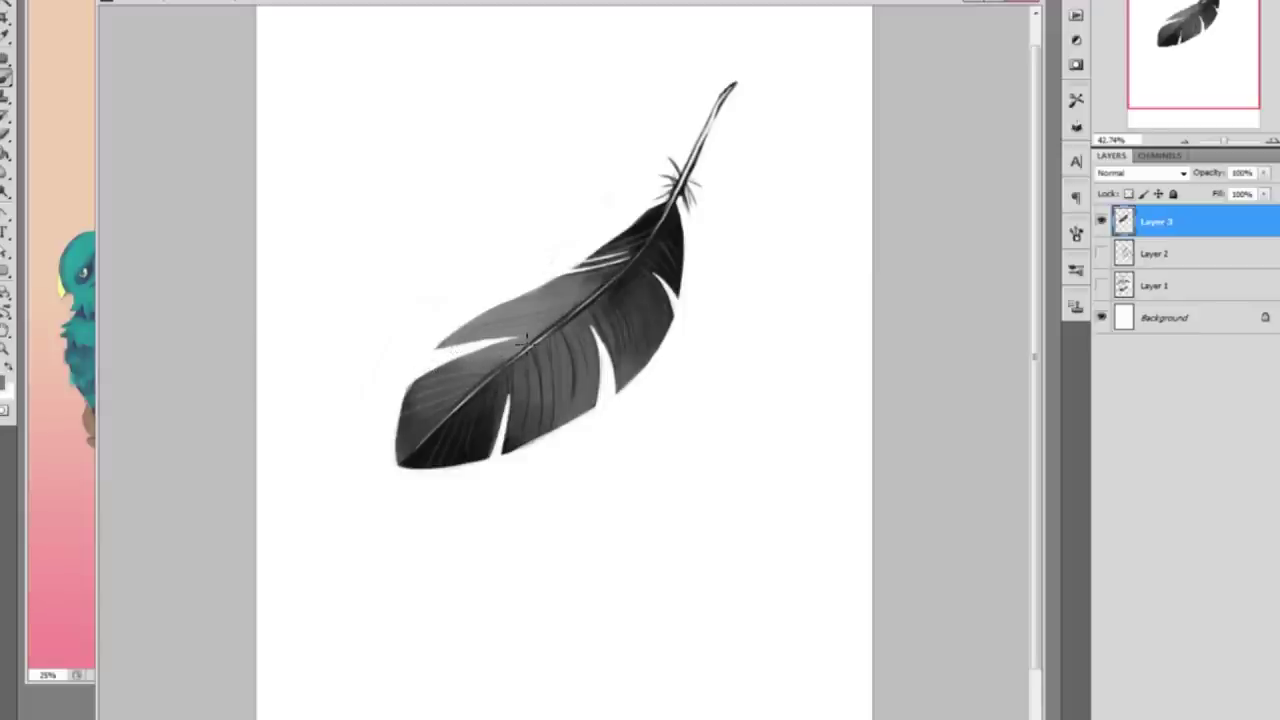
pyautogui.moveTo(520, 345); pyautogui.dragTo(418, 375)
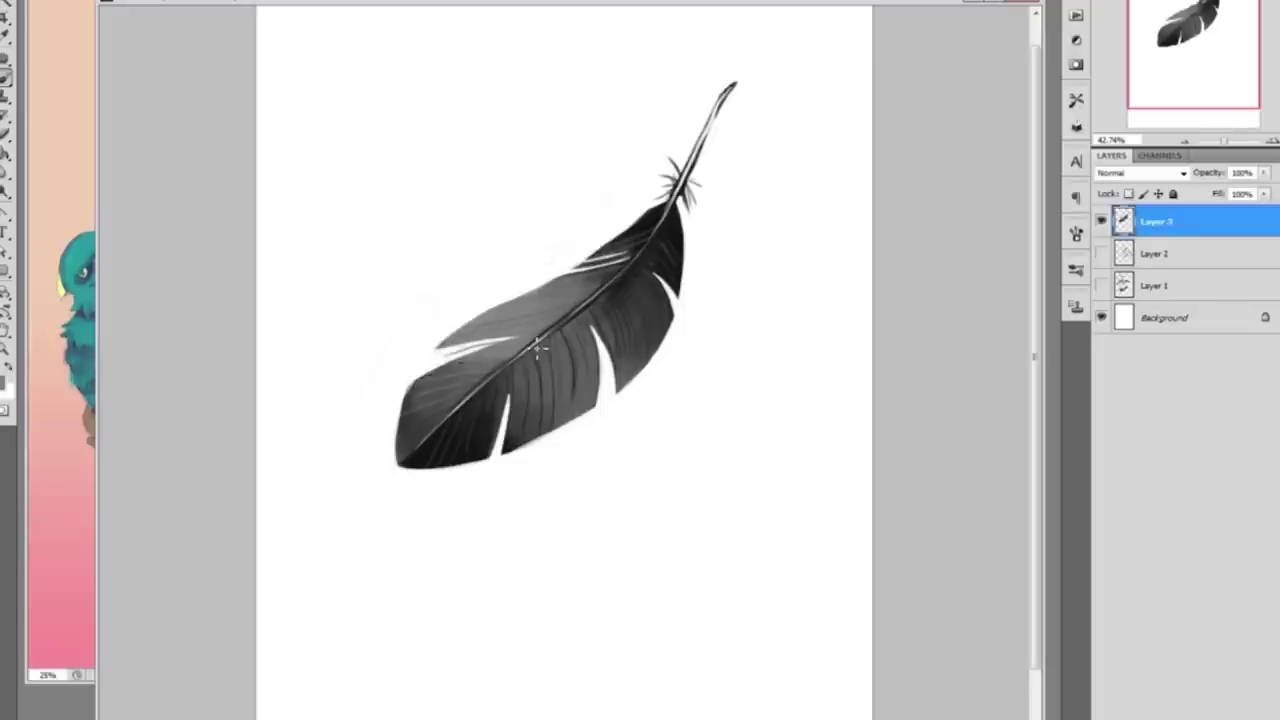
pyautogui.hotkey('ctrl', 'z')
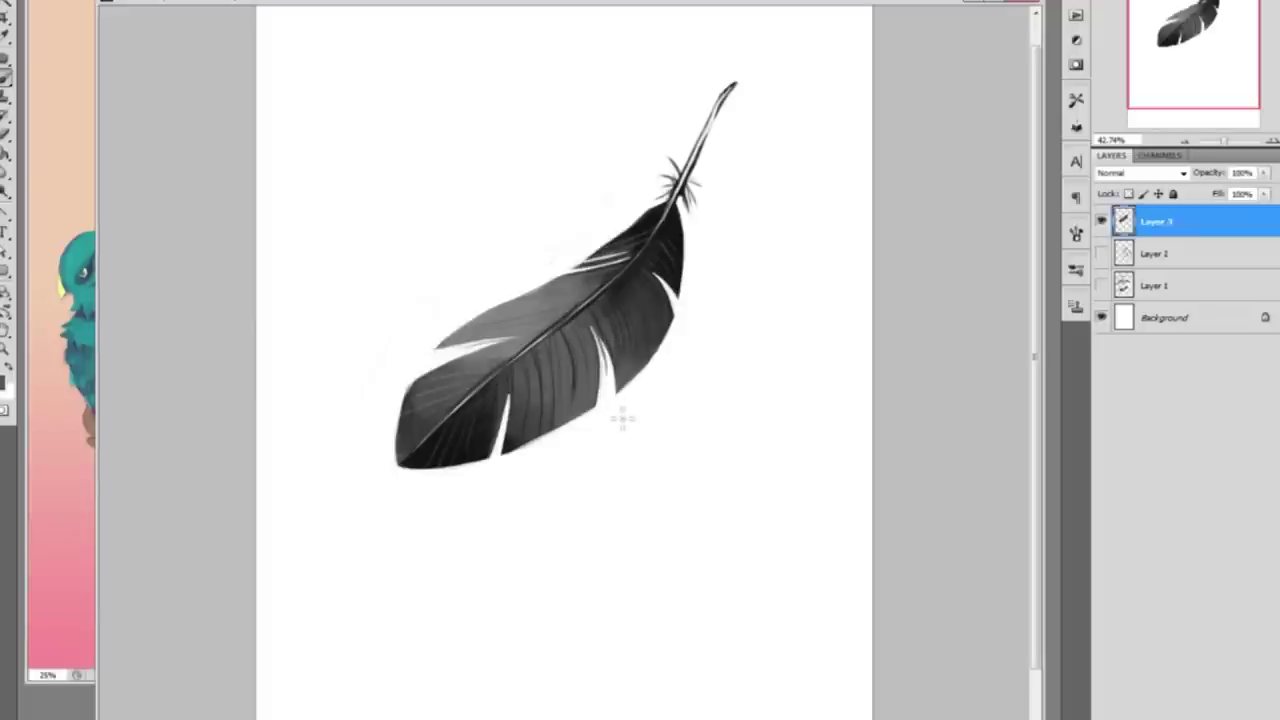
# Move the finished feather down to free the upper part of the canvas
pyautogui.keyDown('alt'); pyautogui.click(662, 257); pyautogui.keyUp('alt')
pyautogui.keyDown('alt'); pyautogui.click(532, 338); pyautogui.keyUp('alt')
pyautogui.moveTo(584, 314); pyautogui.dragTo(580, 572)
# Set the brush's foreground colour to the pink sampled from the reference illustration's background
pyautogui.click(10, 76)
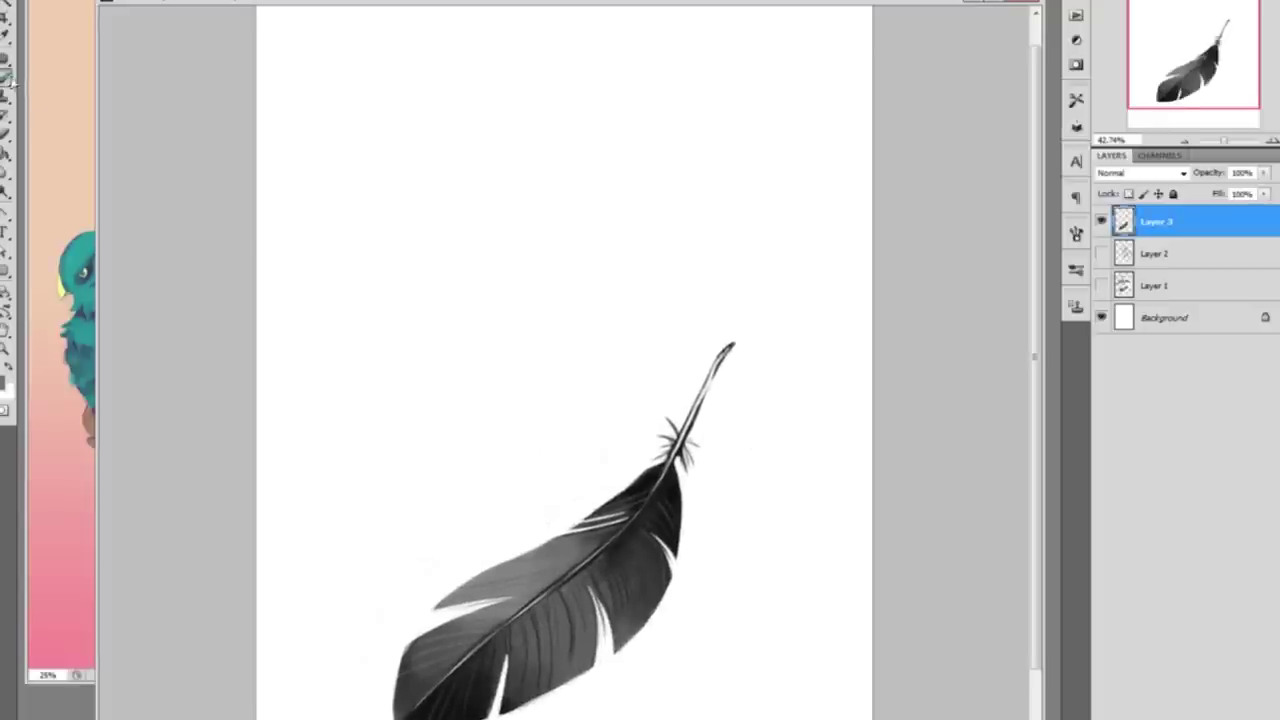
pyautogui.click(10, 388)
pyautogui.click(74, 565)
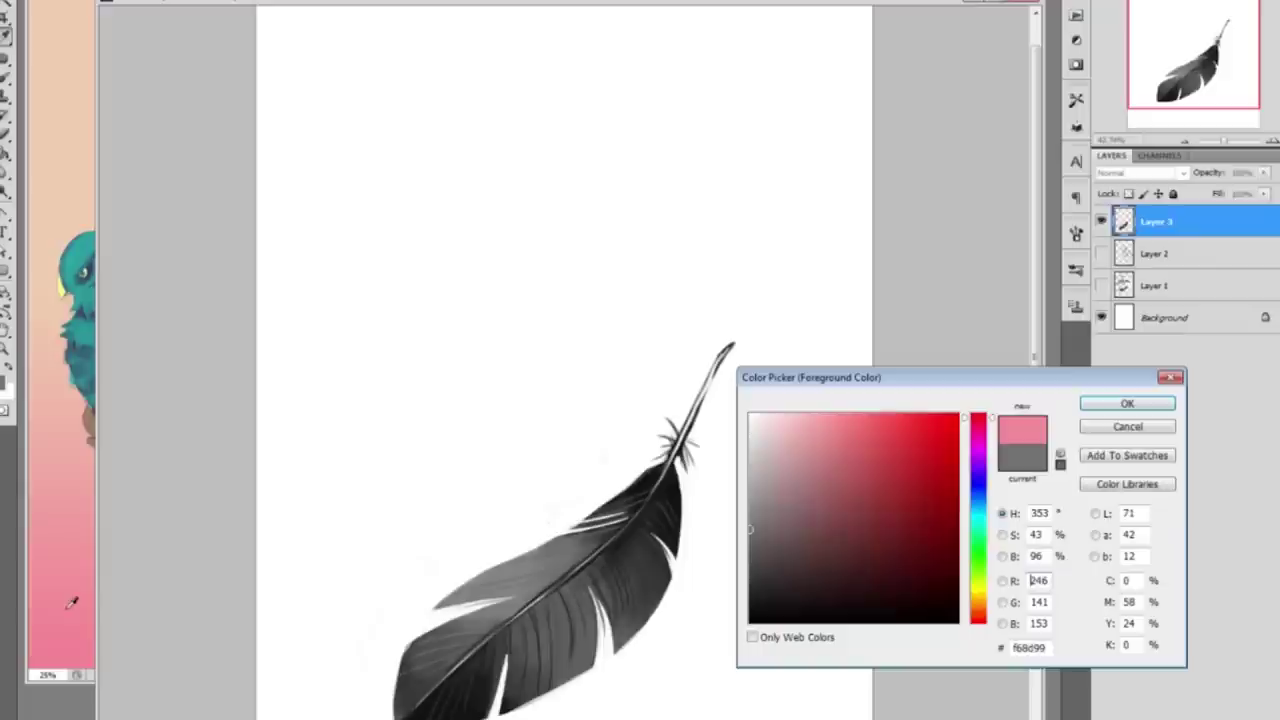
pyautogui.click(1127, 403)
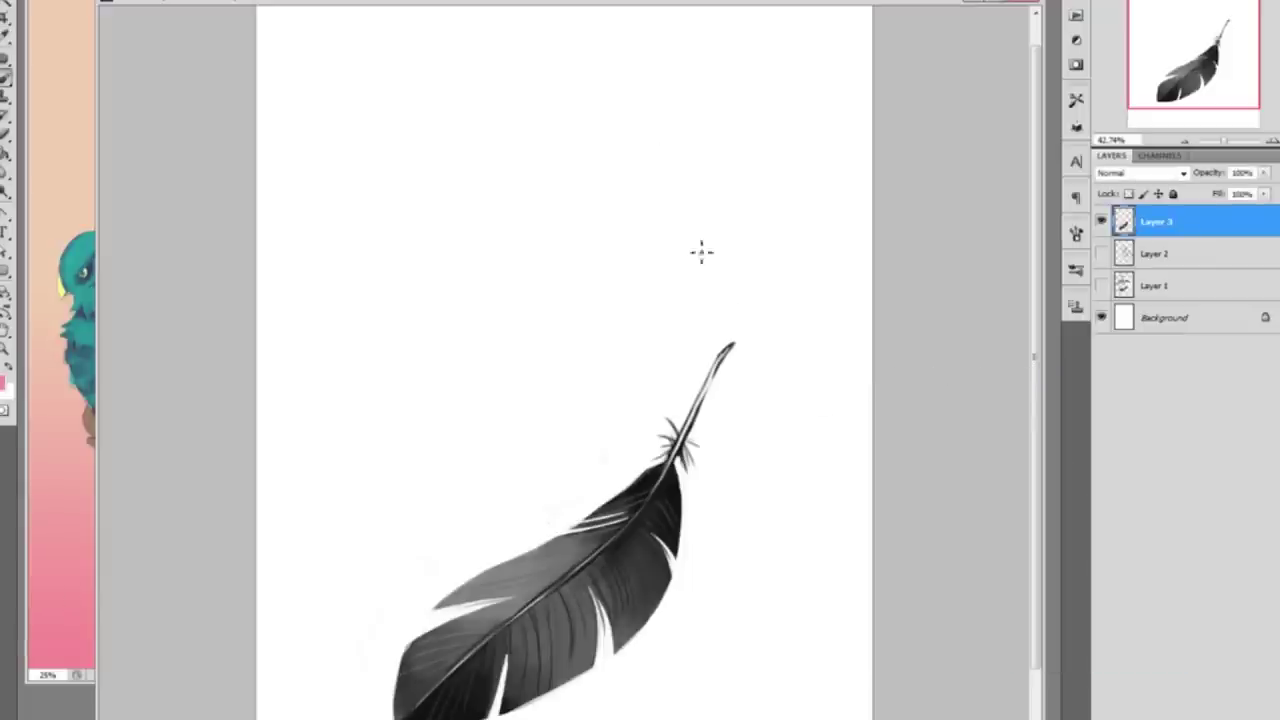
pyautogui.hotkey('ctrl', 'Tab')
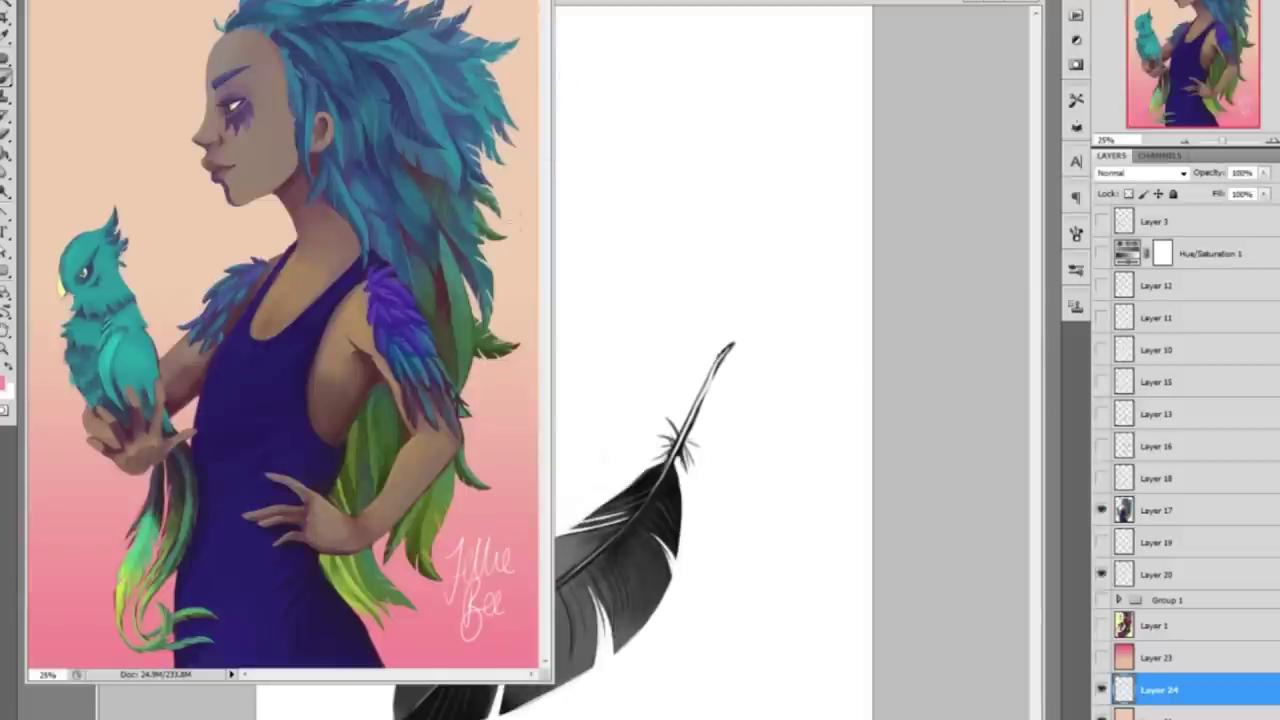
pyautogui.click(708, 8)
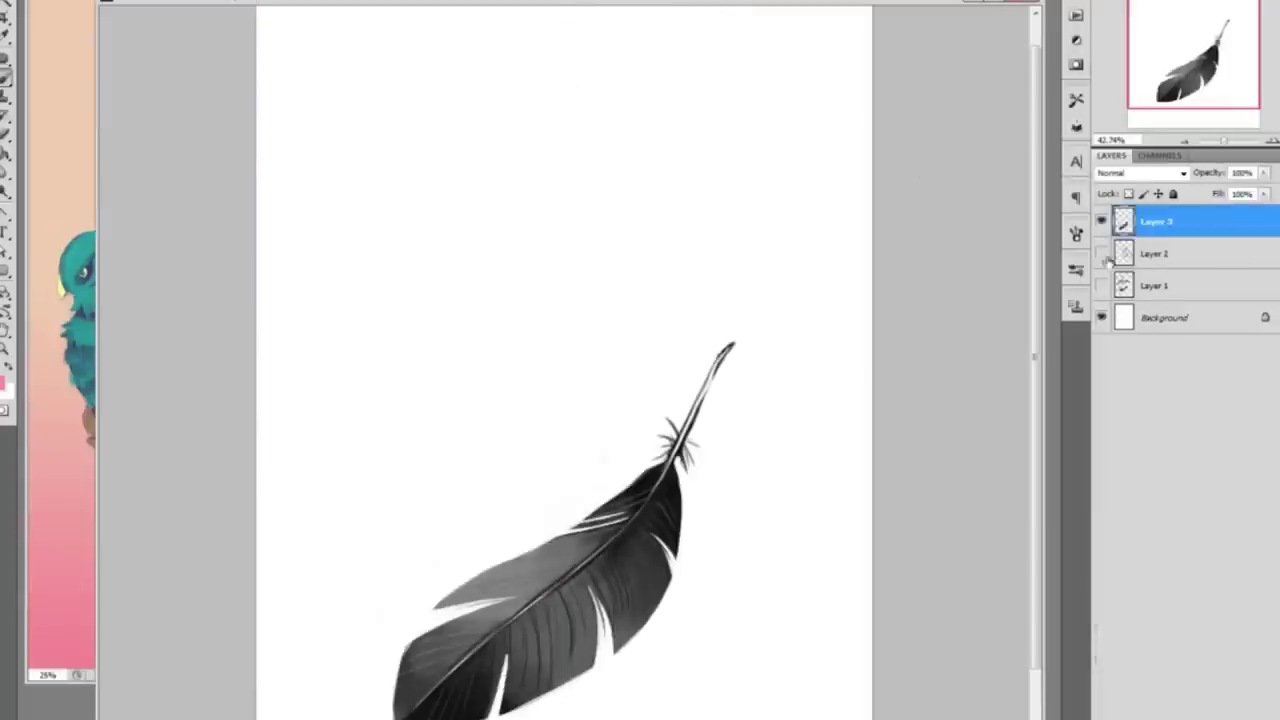
# Enlarge the brush and sketch a long pink central shaft and curved left edge for a second feather above the first
pyautogui.press(']')
pyautogui.press(']')
pyautogui.press(']')
pyautogui.press(']')
pyautogui.press(']')
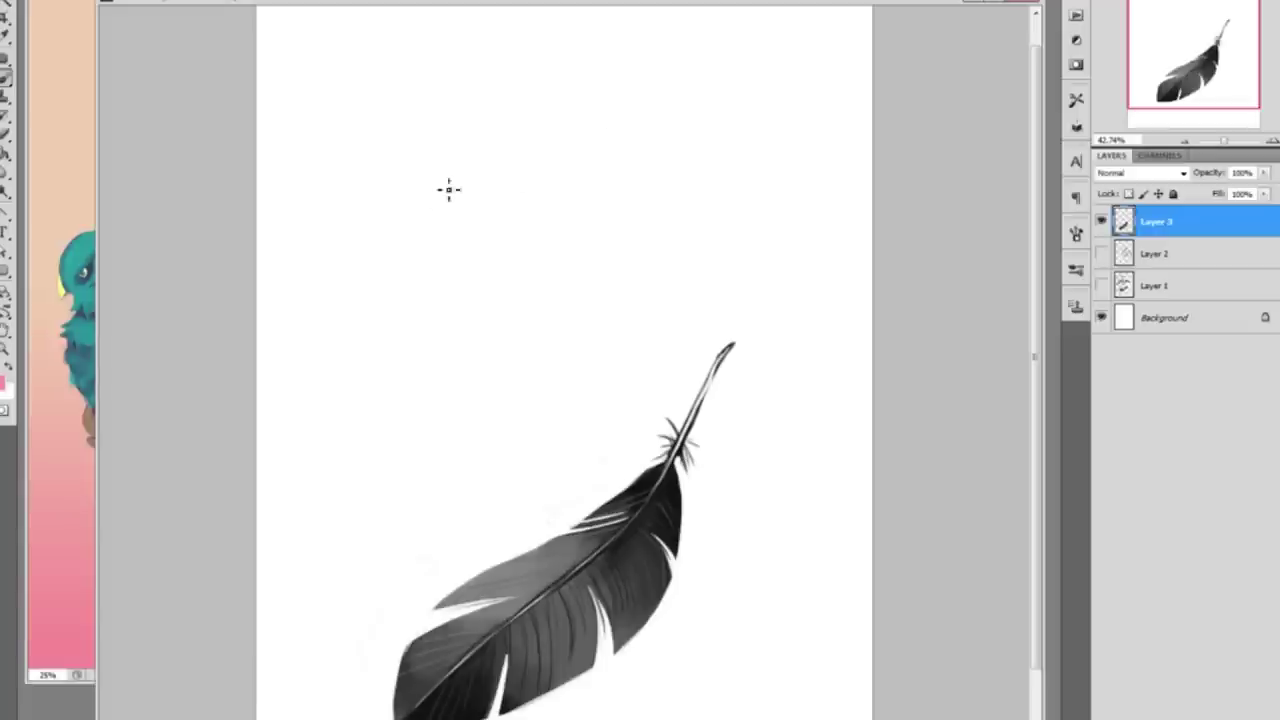
pyautogui.moveTo(474, 74)
pyautogui.mouseDown()
pyautogui.moveTo(501, 188)
pyautogui.moveTo(500, 330)
pyautogui.mouseUp()
pyautogui.moveTo(475, 76)
pyautogui.mouseDown()
pyautogui.moveTo(502, 197)
pyautogui.moveTo(496, 436)
pyautogui.mouseUp()
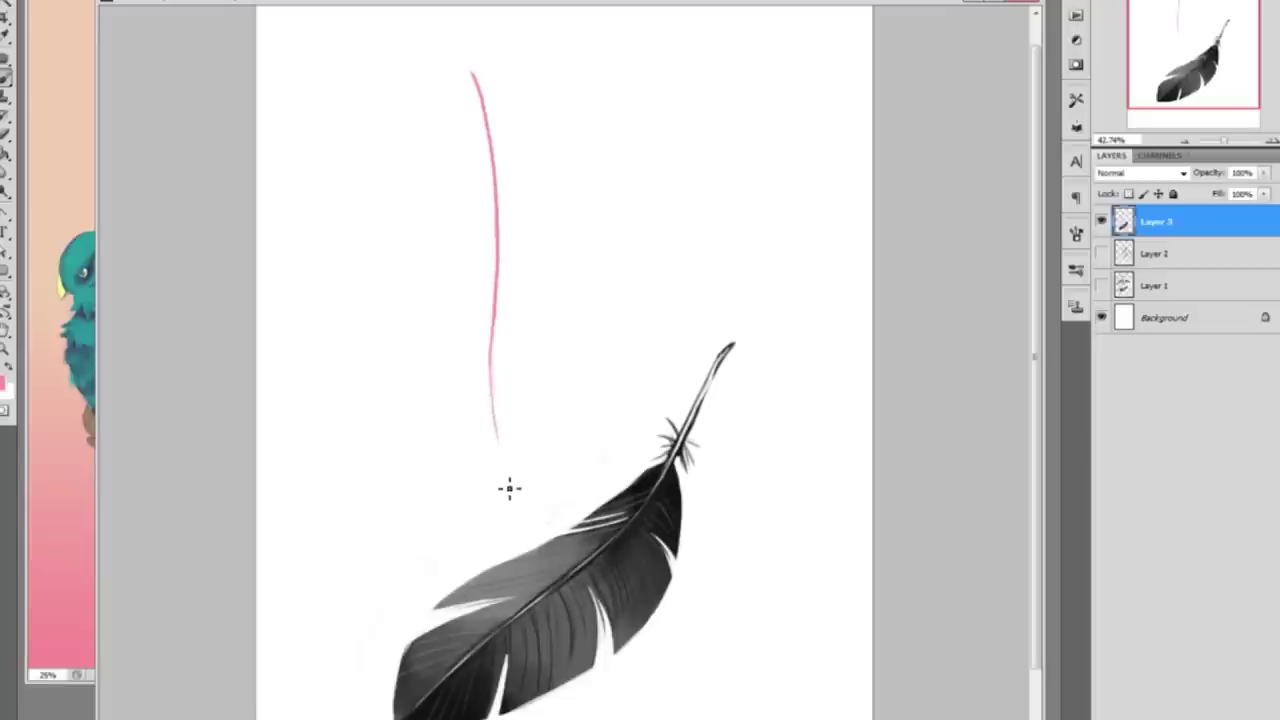
pyautogui.moveTo(480, 89)
pyautogui.mouseDown()
pyautogui.moveTo(455, 287)
pyautogui.moveTo(501, 455)
pyautogui.mouseUp()
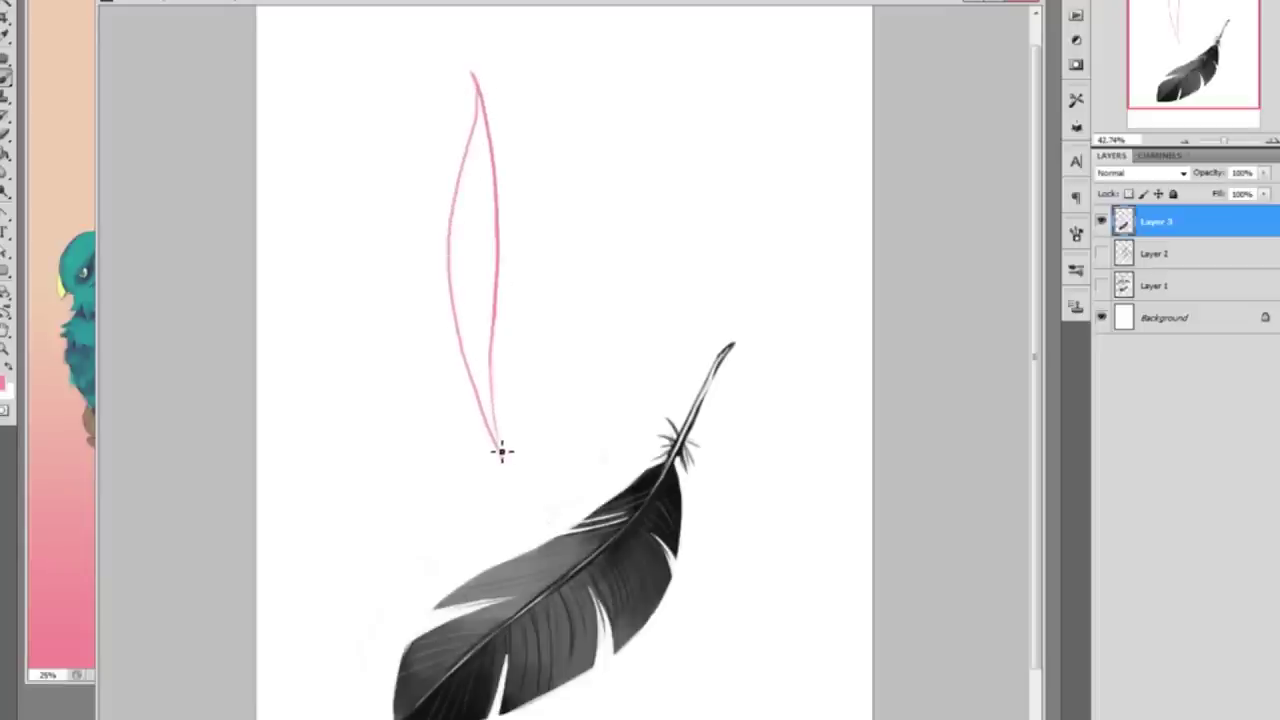
# Sketch the pink feather's curved right edge, thicken the outline on both sides, and erase the overshoot below its tip
pyautogui.moveTo(489, 100)
pyautogui.mouseDown()
pyautogui.moveTo(530, 244)
pyautogui.moveTo(511, 470)
pyautogui.mouseUp()
pyautogui.hotkey('ctrl', 'Tab')
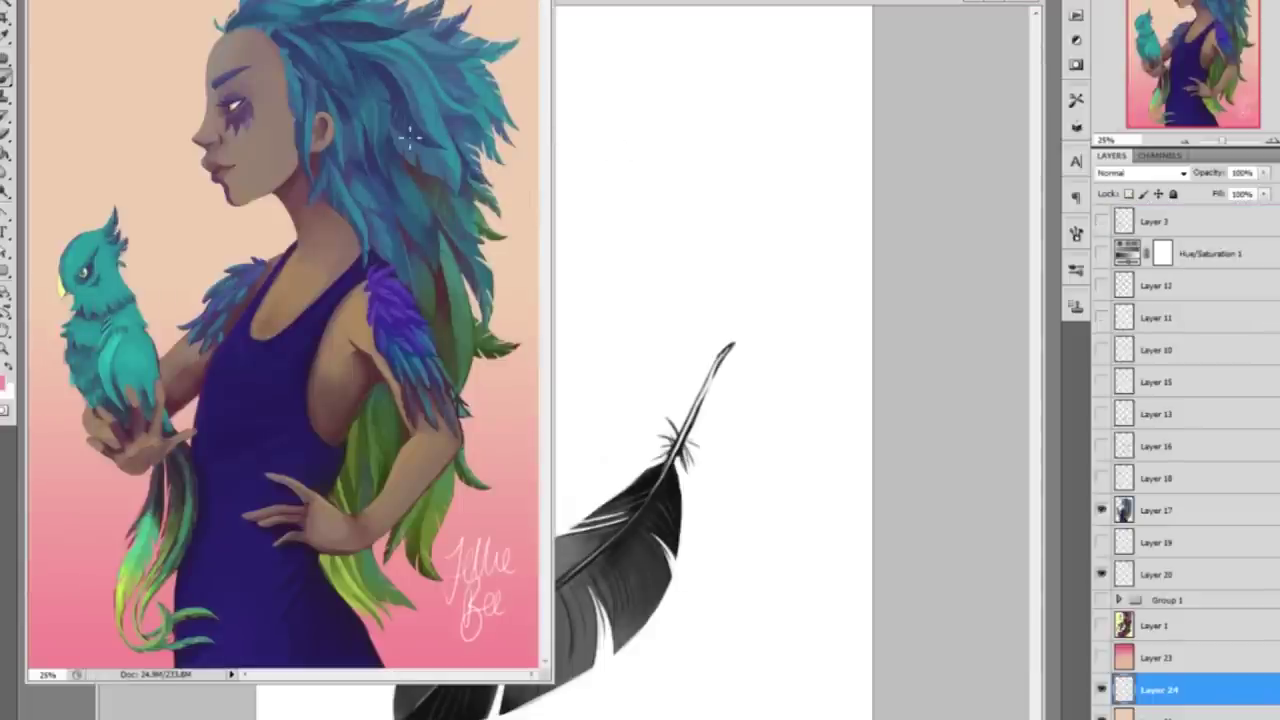
pyautogui.click(604, 8)
pyautogui.moveTo(487, 94)
pyautogui.mouseDown()
pyautogui.moveTo(527, 255)
pyautogui.moveTo(512, 488)
pyautogui.mouseUp()
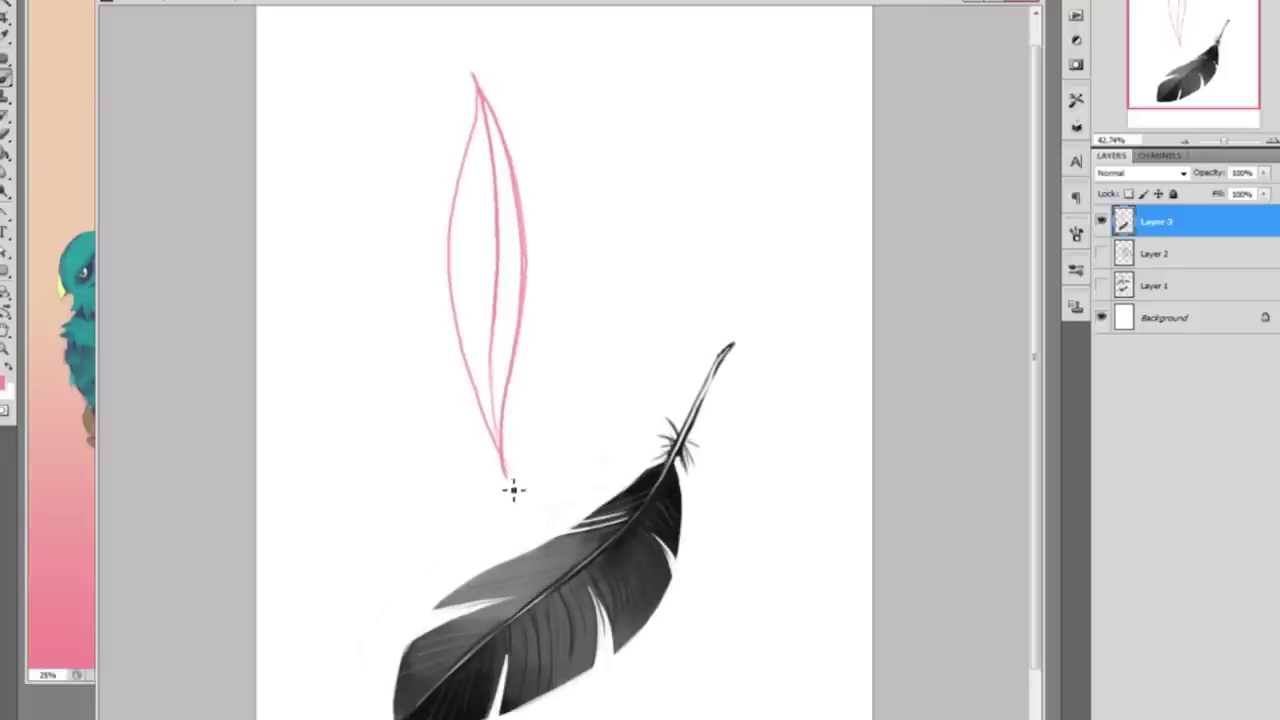
pyautogui.moveTo(481, 99)
pyautogui.mouseDown()
pyautogui.moveTo(455, 280)
pyautogui.moveTo(509, 486)
pyautogui.moveTo(480, 446)
pyautogui.moveTo(510, 480)
pyautogui.mouseUp()
pyautogui.click(7, 134)
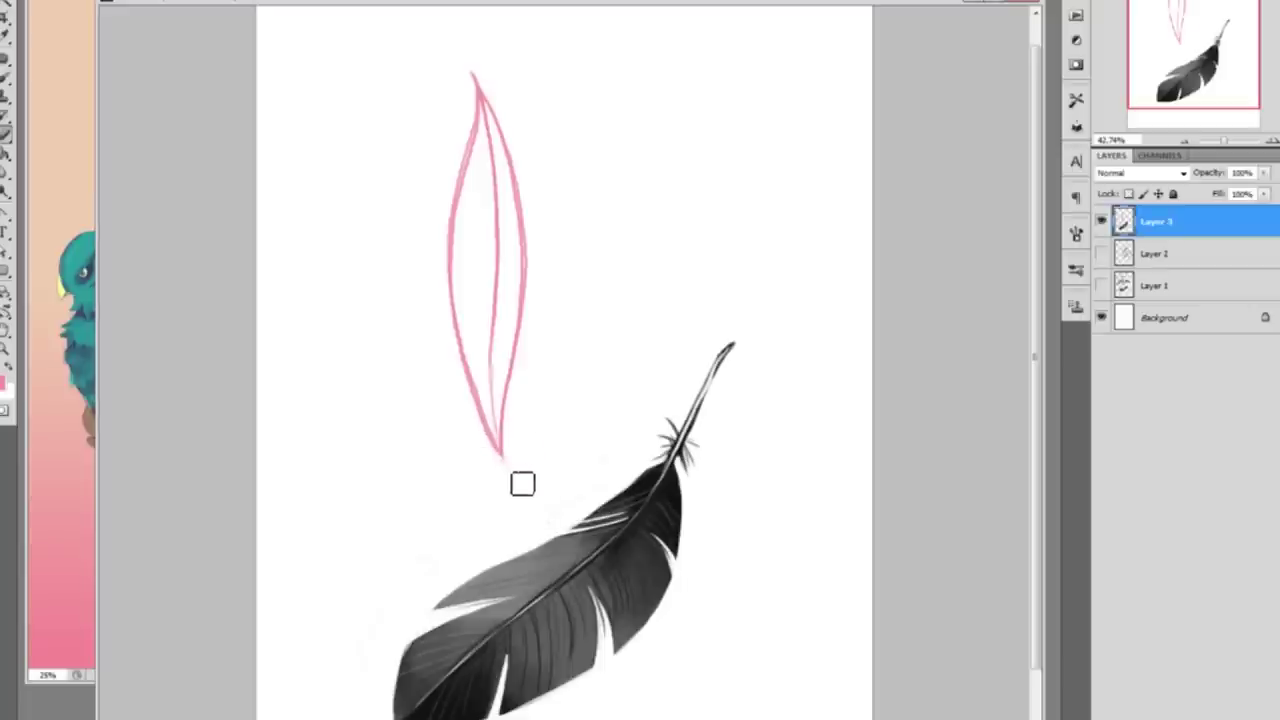
# Sketch a pink quill with short downy barbs at the second feather's upper end and thicken its central shaft
pyautogui.click(6, 78)
pyautogui.moveTo(437, 35); pyautogui.dragTo(466, 80)
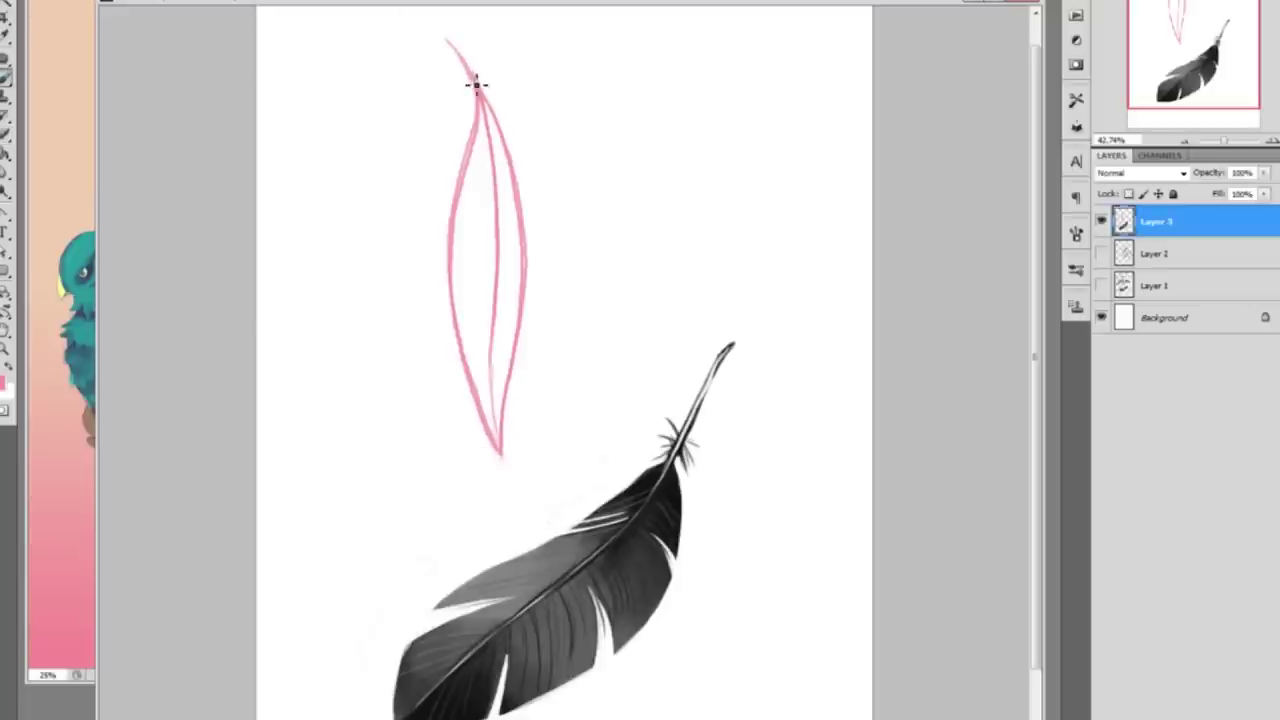
pyautogui.click(441, 1)
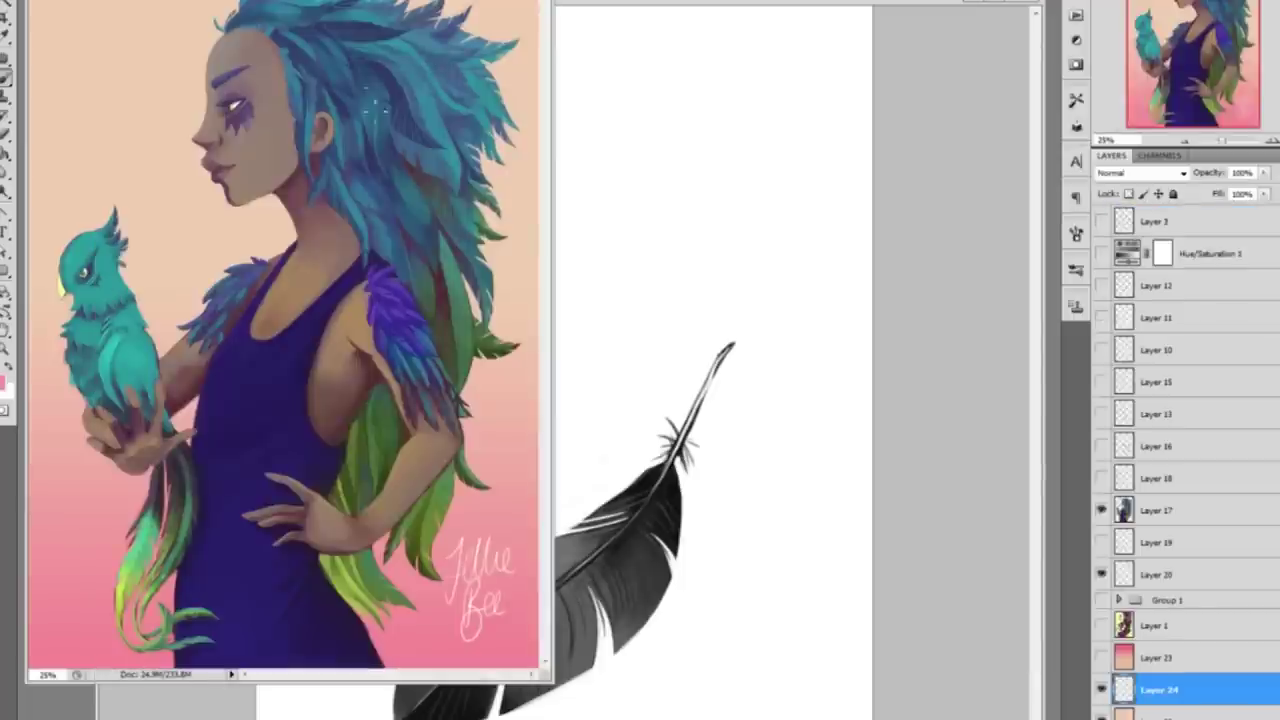
pyautogui.hotkey('ctrl', 'Tab')
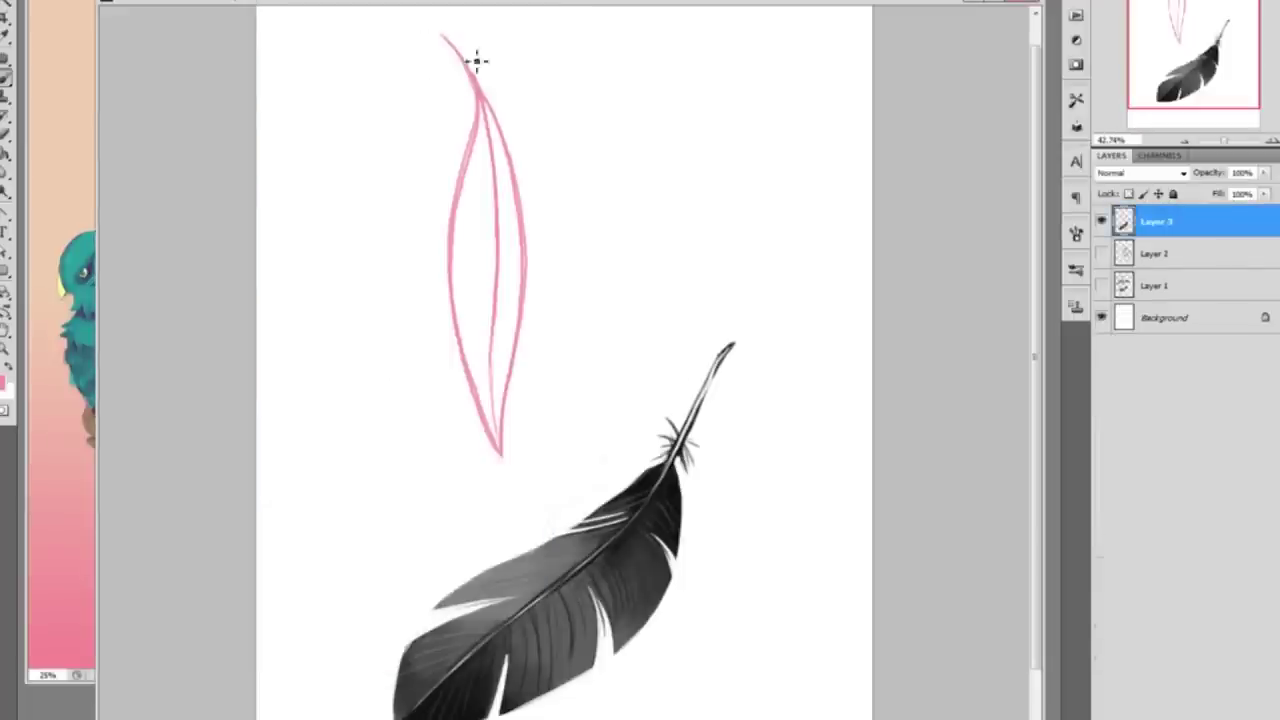
pyautogui.moveTo(457, 72); pyautogui.dragTo(476, 86)
pyautogui.moveTo(462, 90); pyautogui.dragTo(475, 81)
pyautogui.moveTo(499, 187); pyautogui.dragTo(503, 457)
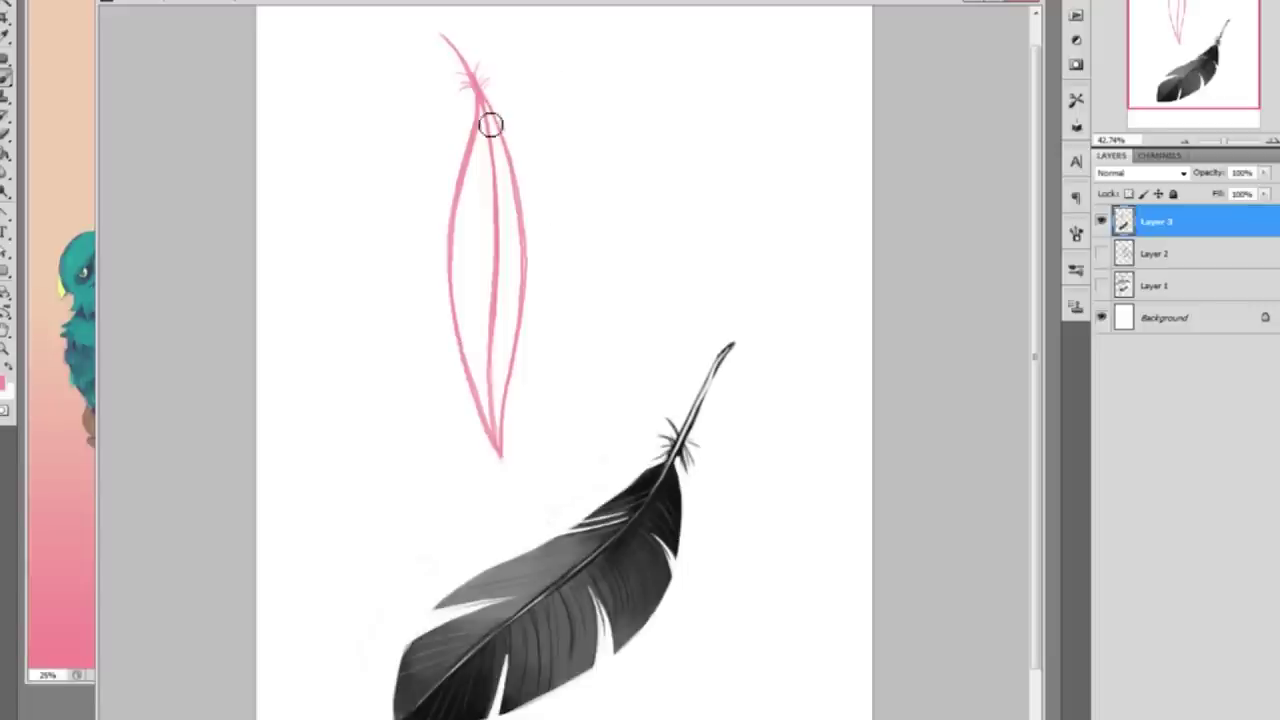
# Paint a pink colour swatch beside the second feather, plus an overlapping purple swatch in #7246af
pyautogui.moveTo(603, 140)
pyautogui.mouseDown()
pyautogui.moveTo(668, 123)
pyautogui.moveTo(670, 145)
pyautogui.moveTo(646, 94)
pyautogui.moveTo(600, 135)
pyautogui.mouseUp()
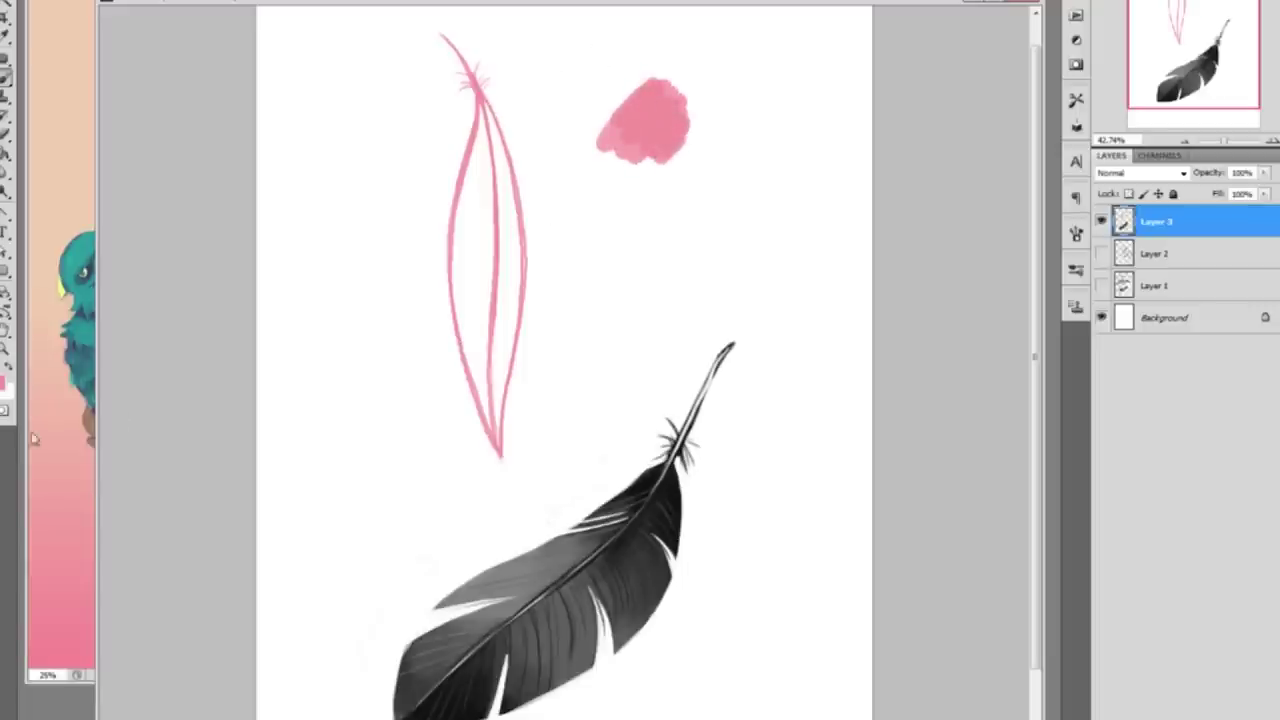
pyautogui.click(8, 386)
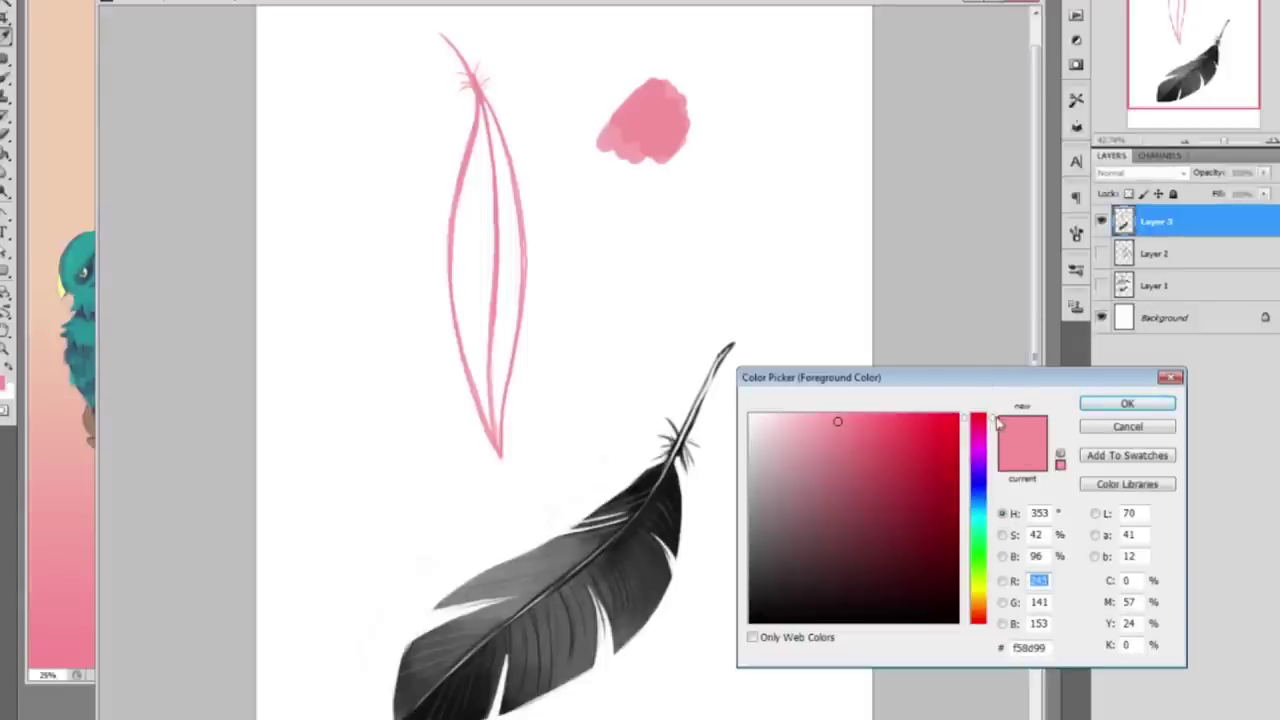
pyautogui.moveTo(996, 422); pyautogui.dragTo(994, 442)
pyautogui.moveTo(834, 433); pyautogui.dragTo(858, 483)
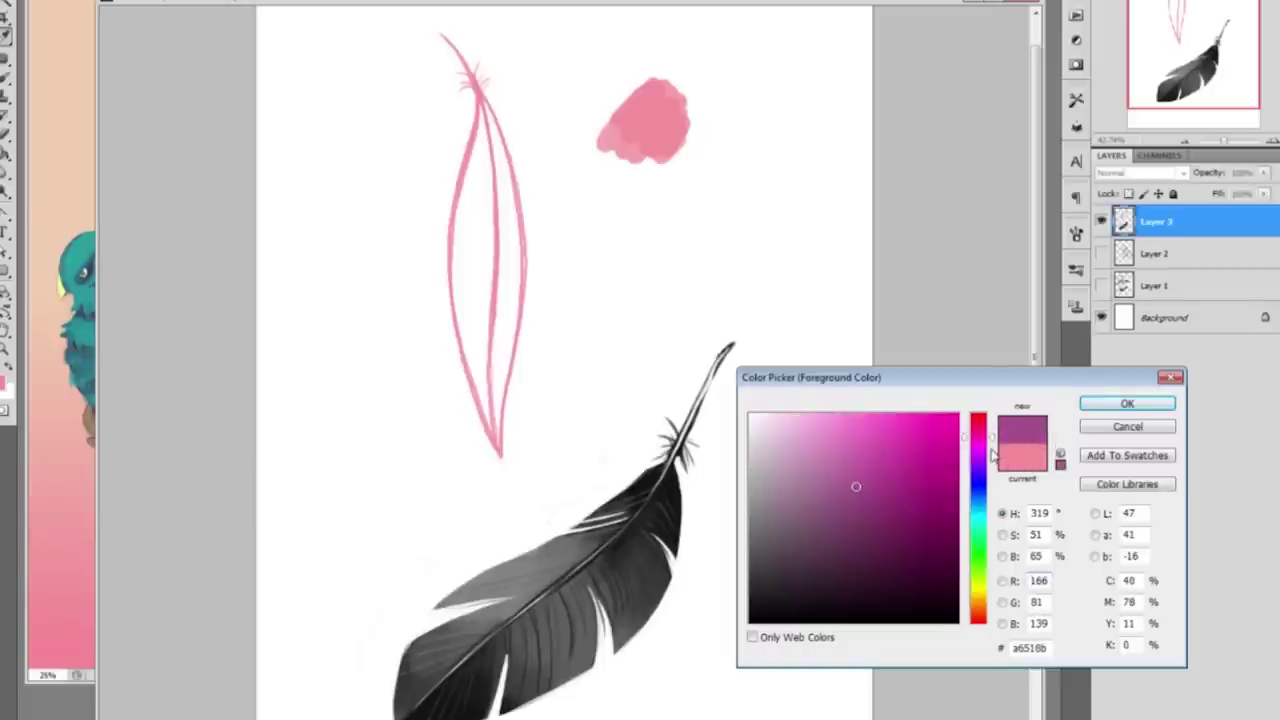
pyautogui.moveTo(993, 443); pyautogui.dragTo(994, 620)
pyautogui.moveTo(887, 492); pyautogui.dragTo(892, 495)
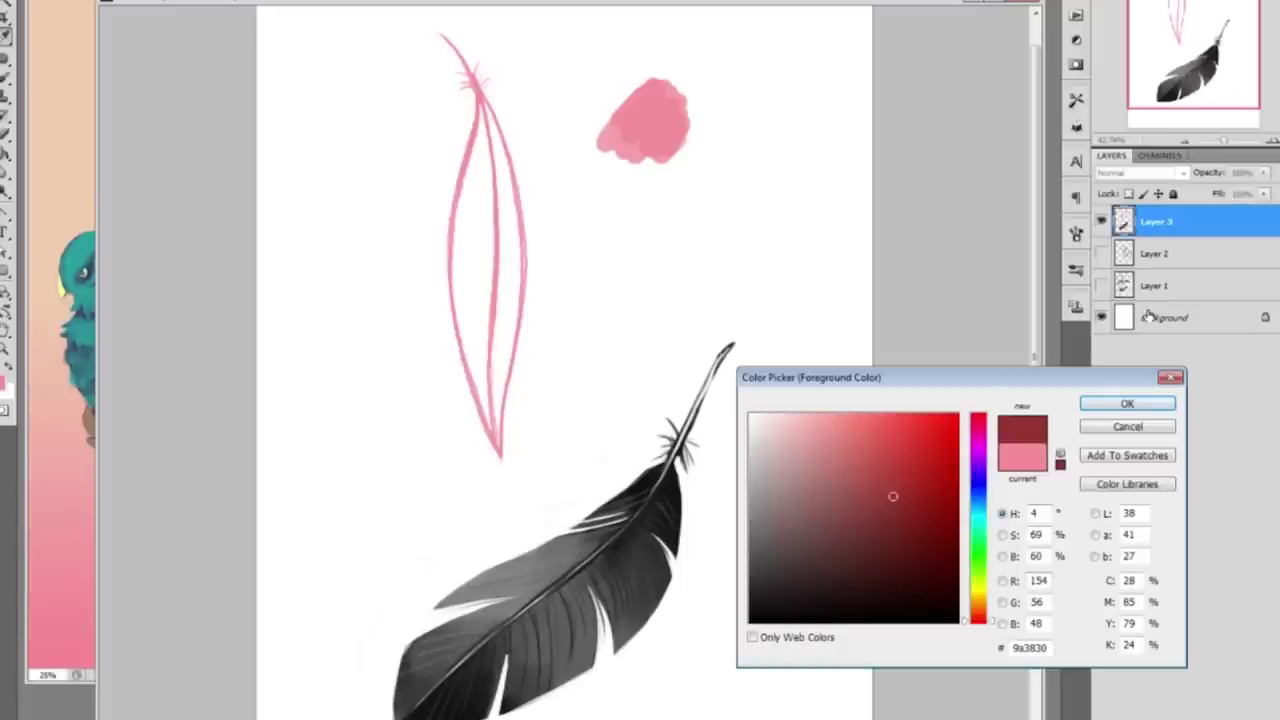
pyautogui.moveTo(985, 626); pyautogui.dragTo(1005, 430)
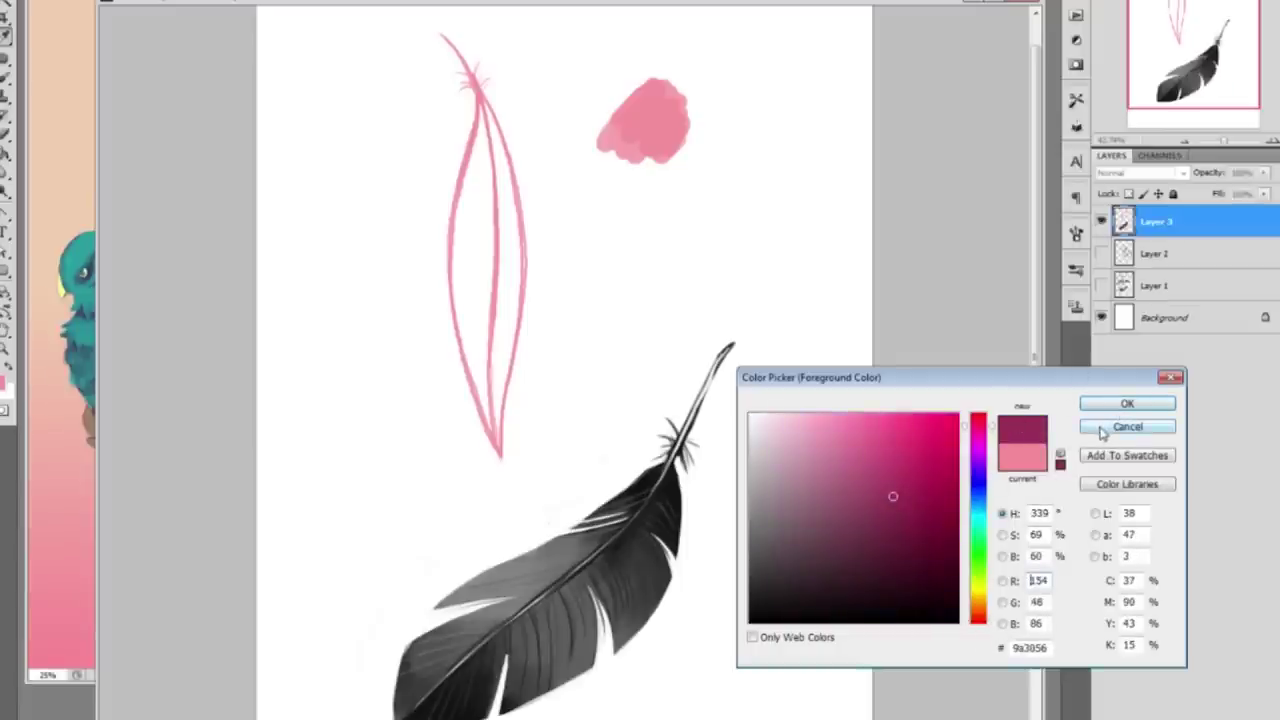
pyautogui.moveTo(990, 427); pyautogui.dragTo(993, 474)
pyautogui.moveTo(893, 496)
pyautogui.mouseDown()
pyautogui.moveTo(874, 489)
pyautogui.moveTo(891, 474)
pyautogui.moveTo(874, 479)
pyautogui.mouseUp()
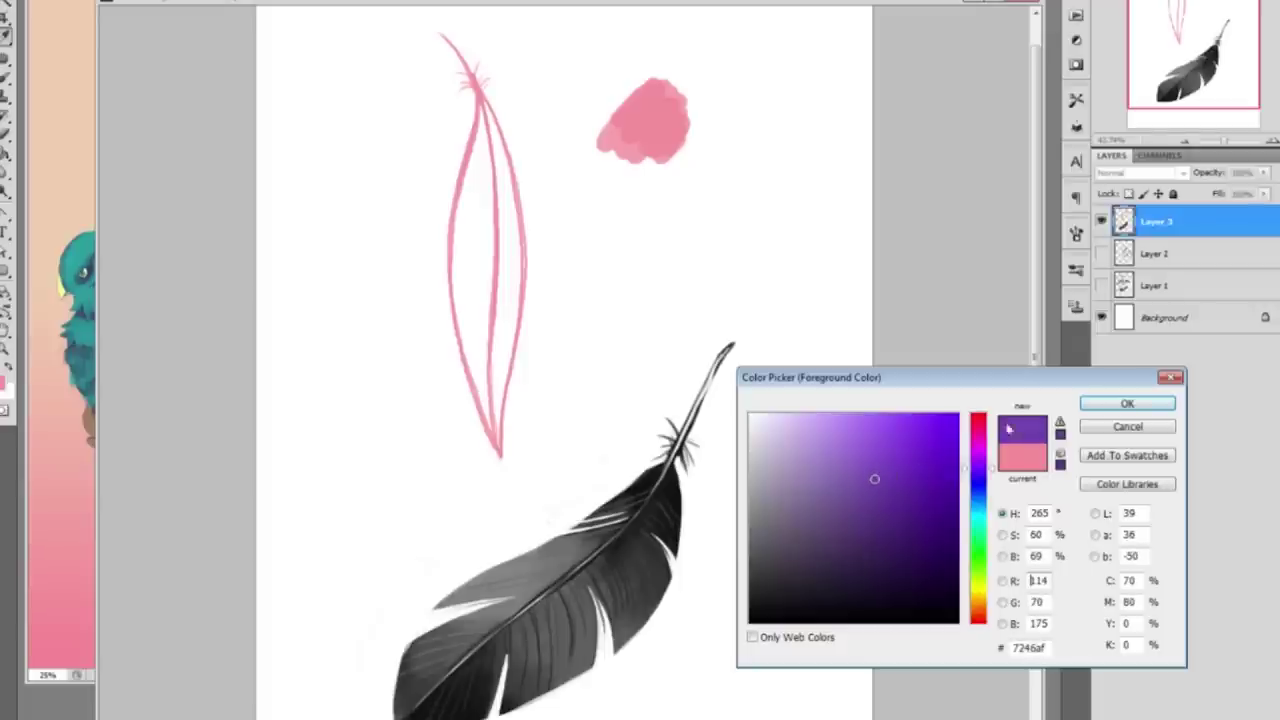
pyautogui.click(1127, 403)
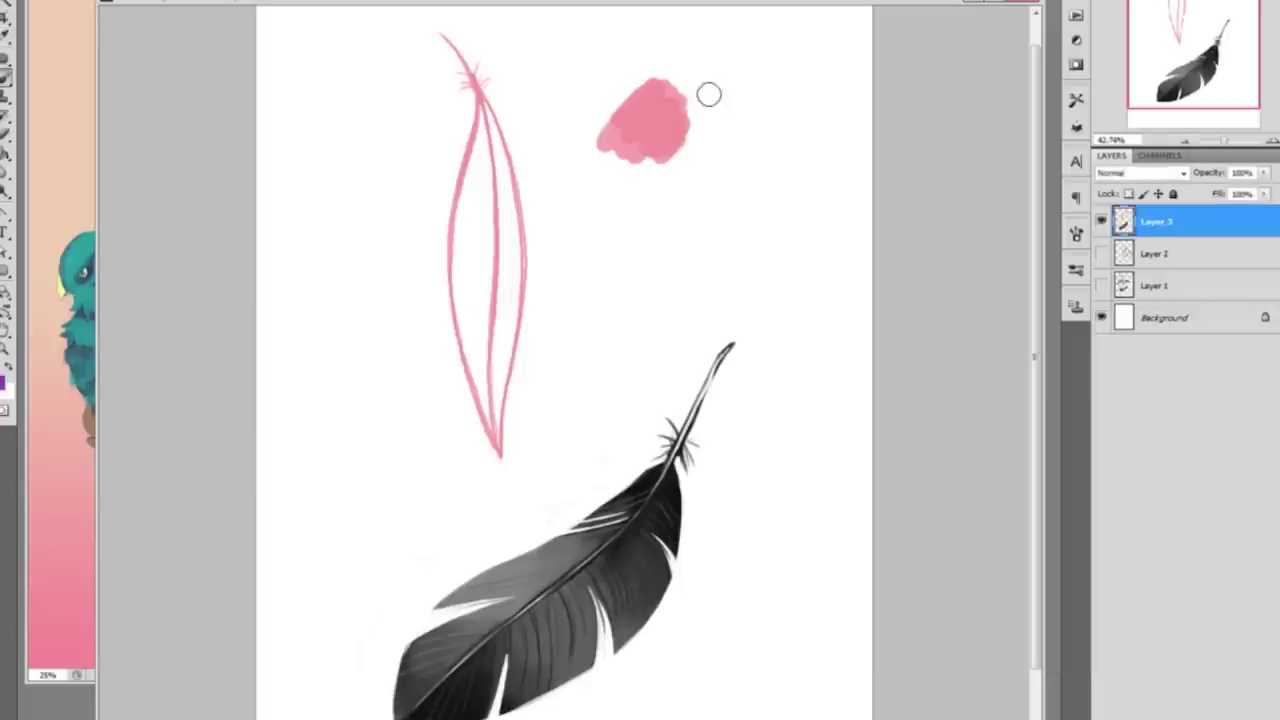
pyautogui.moveTo(657, 129)
pyautogui.mouseDown()
pyautogui.moveTo(672, 158)
pyautogui.moveTo(704, 114)
pyautogui.moveTo(654, 160)
pyautogui.moveTo(712, 120)
pyautogui.moveTo(662, 142)
pyautogui.moveTo(700, 150)
pyautogui.mouseUp()
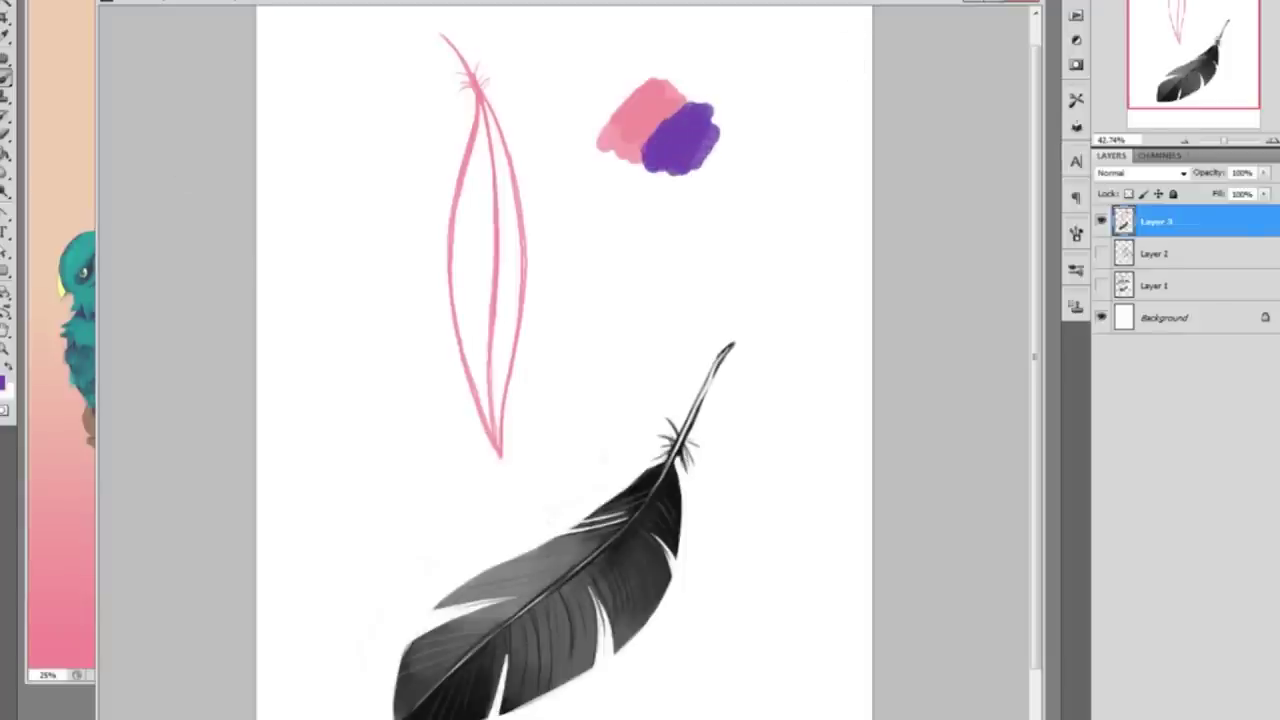
# Add a Hue/Saturation adjustment layer above Layer 3 with saturation at -100, and hide it after checking the swatches in greyscale
pyautogui.click(99, 0)
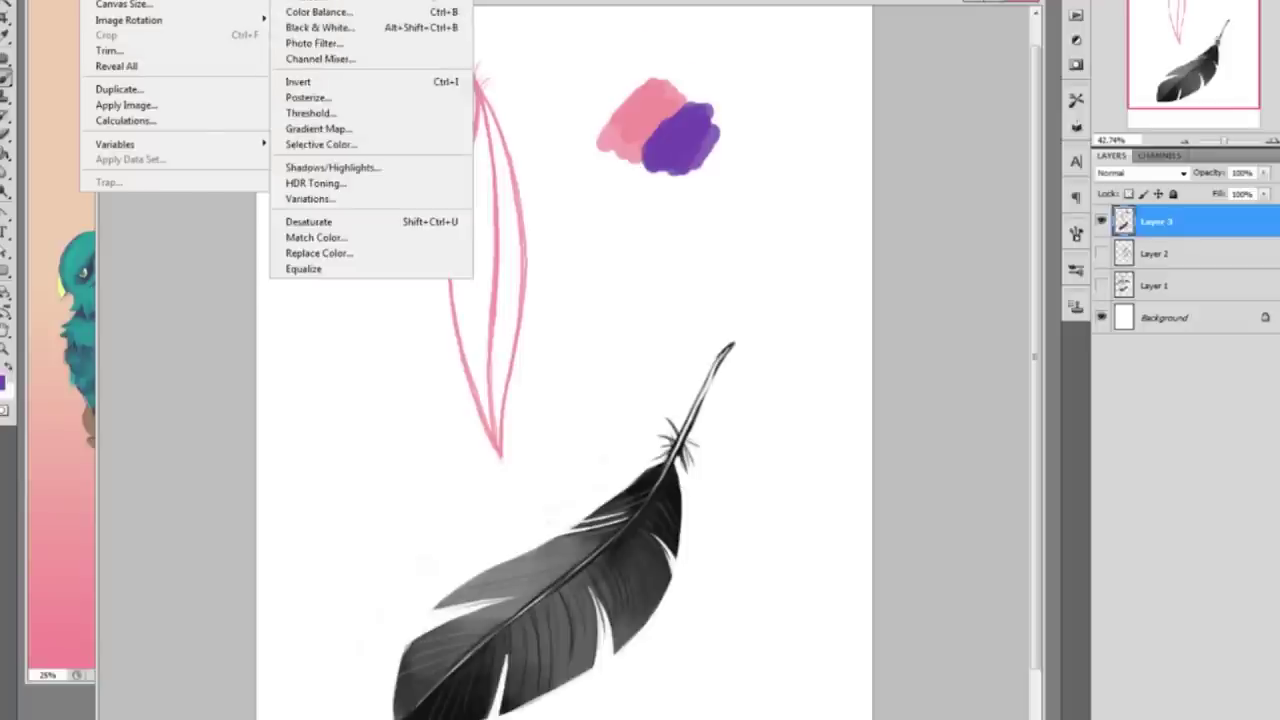
pyautogui.moveTo(142, 0)
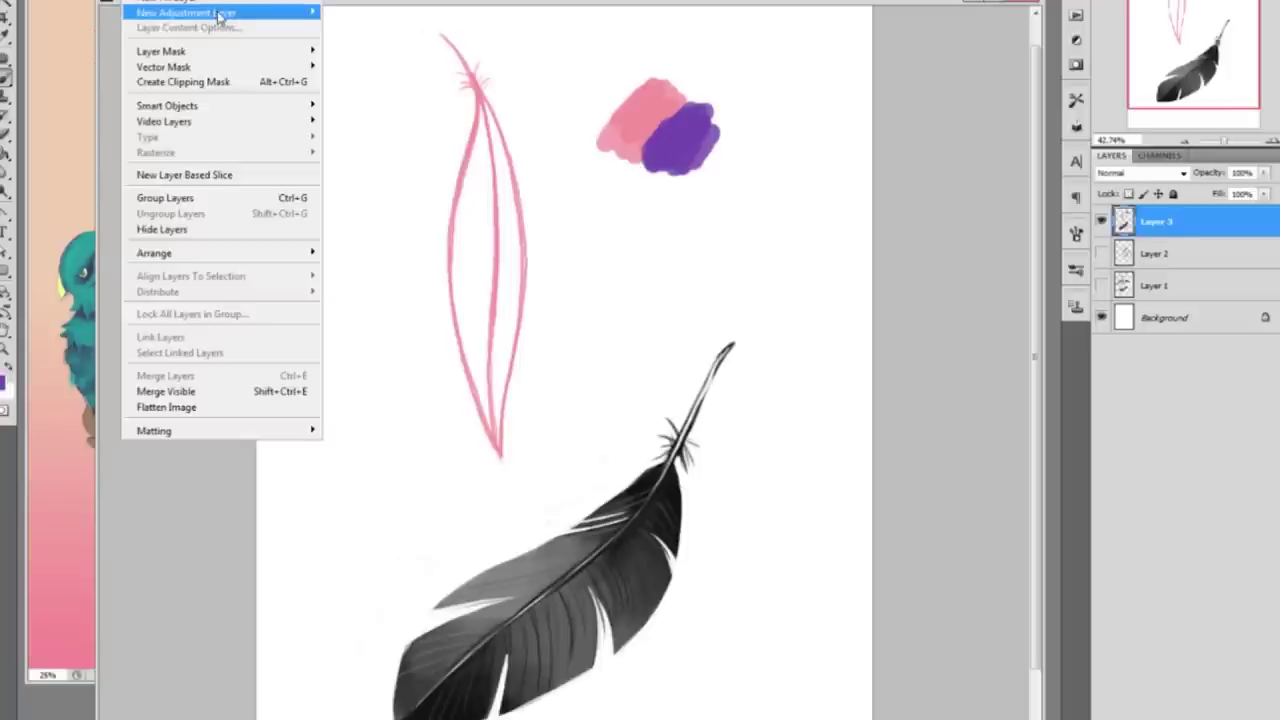
pyautogui.moveTo(240, 17)
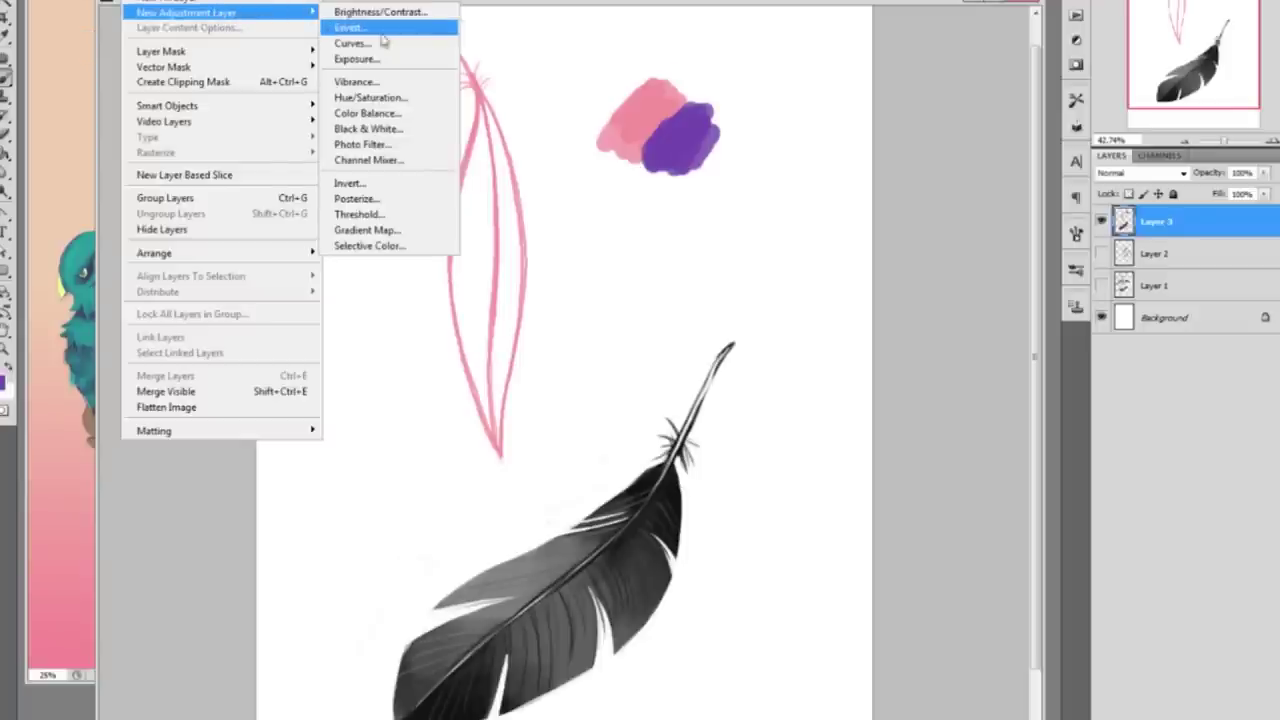
pyautogui.click(441, 100)
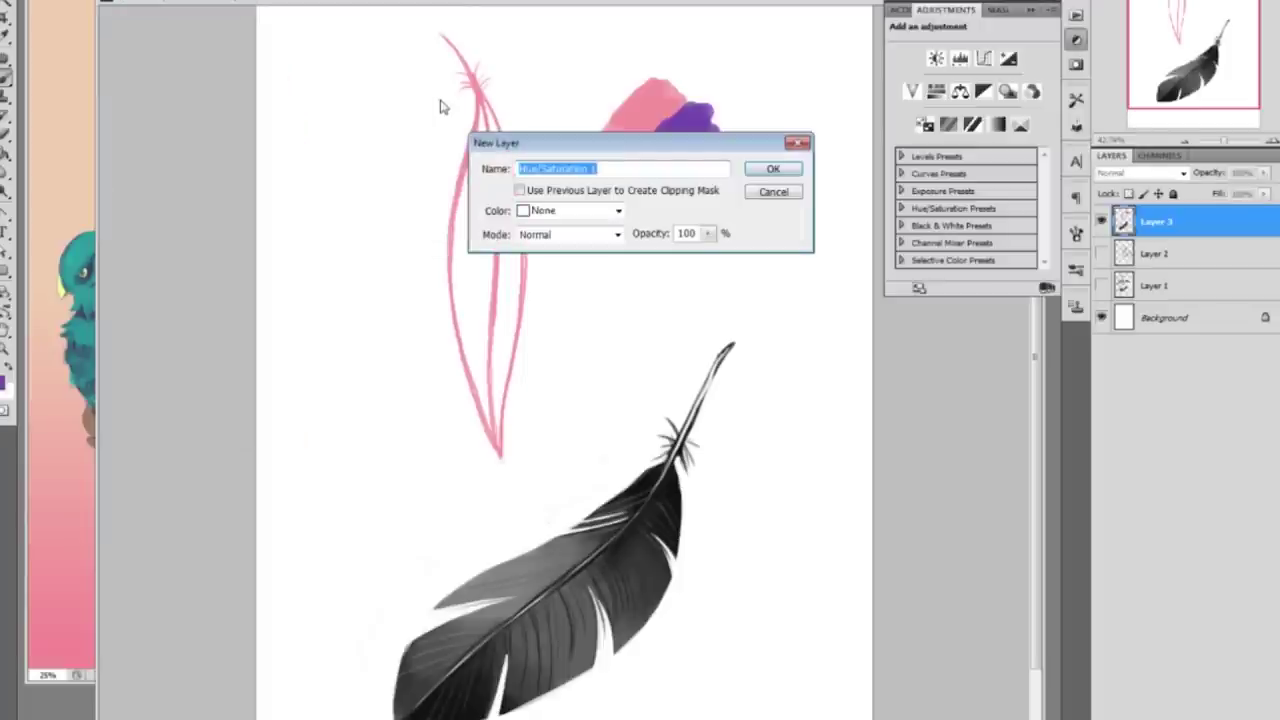
pyautogui.click(775, 168)
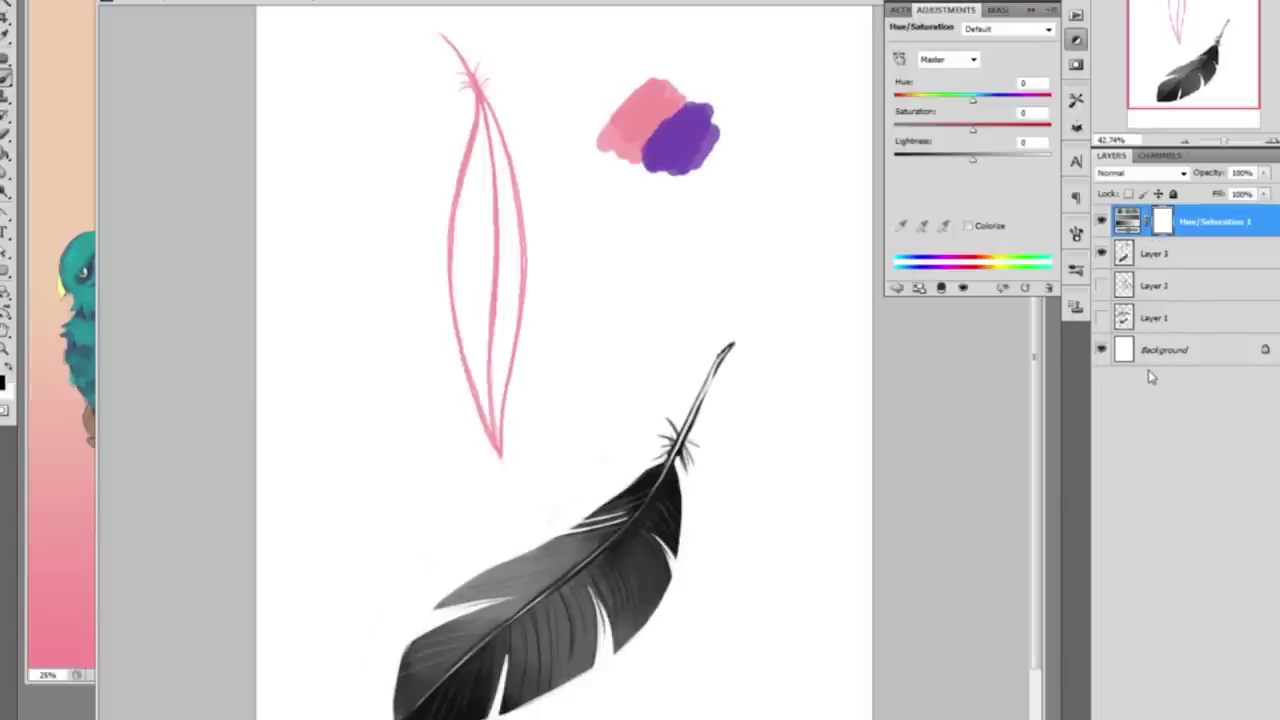
pyautogui.moveTo(970, 132); pyautogui.dragTo(812, 163)
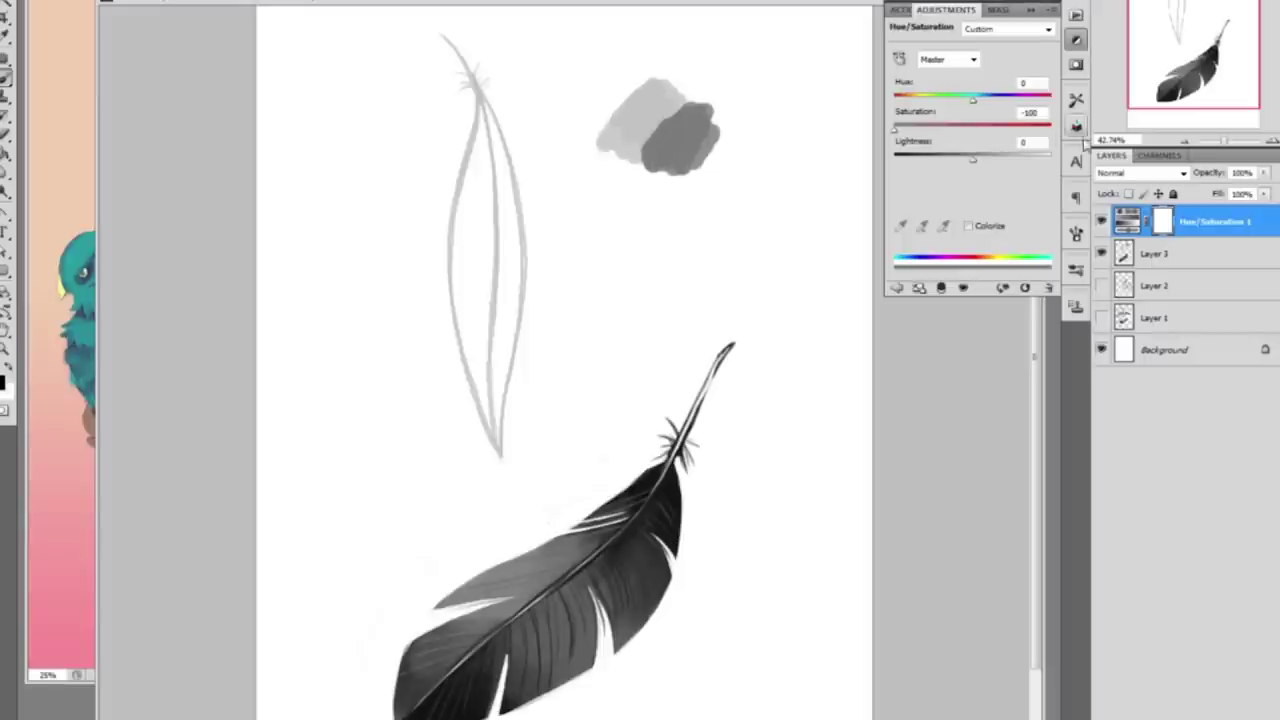
pyautogui.click(1101, 222)
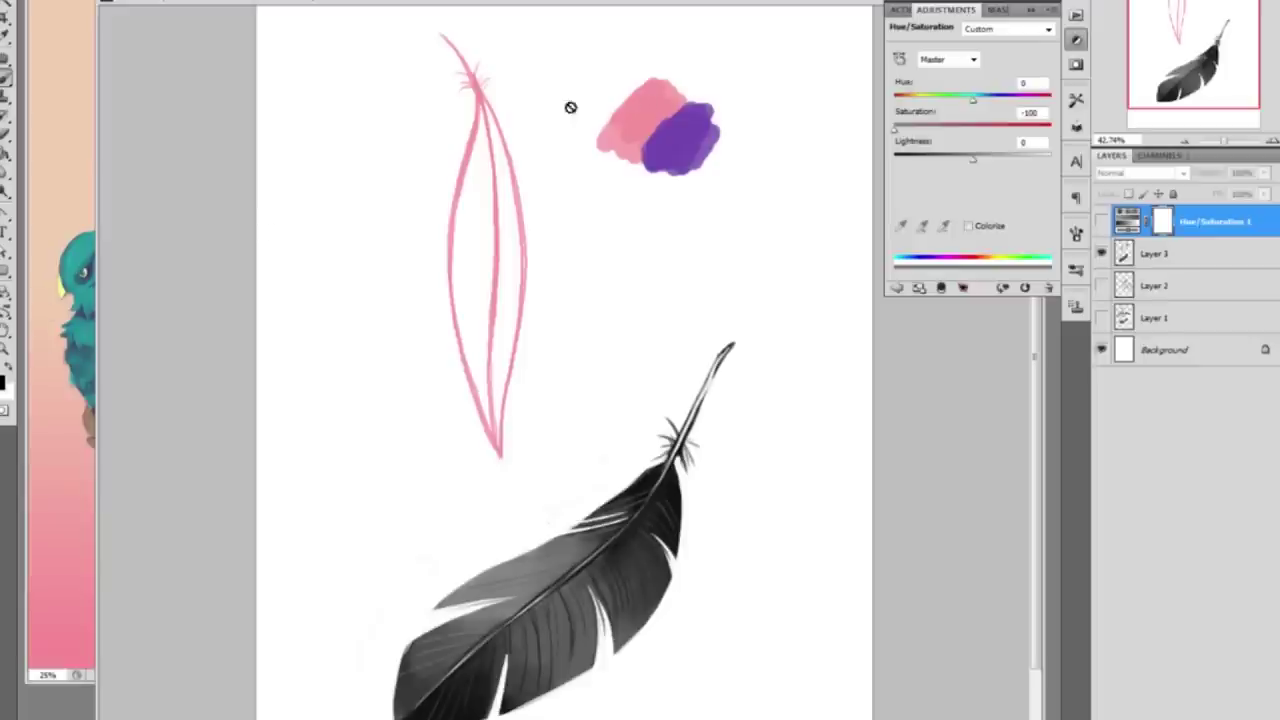
# Resample the pink from the first swatch and paint a second pink swatch below it on Layer 3
pyautogui.keyDown('alt'); pyautogui.click(643, 103); pyautogui.keyUp('alt')
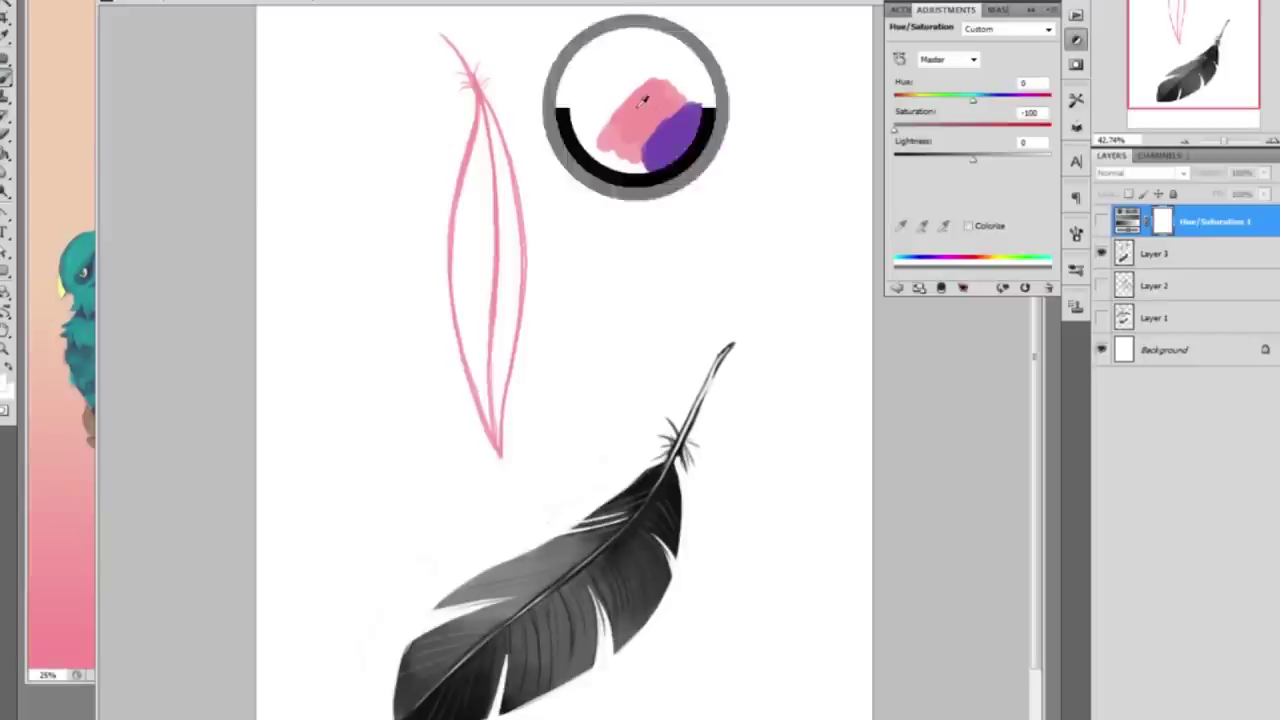
pyautogui.click(1108, 254)
pyautogui.moveTo(605, 222); pyautogui.dragTo(610, 296)
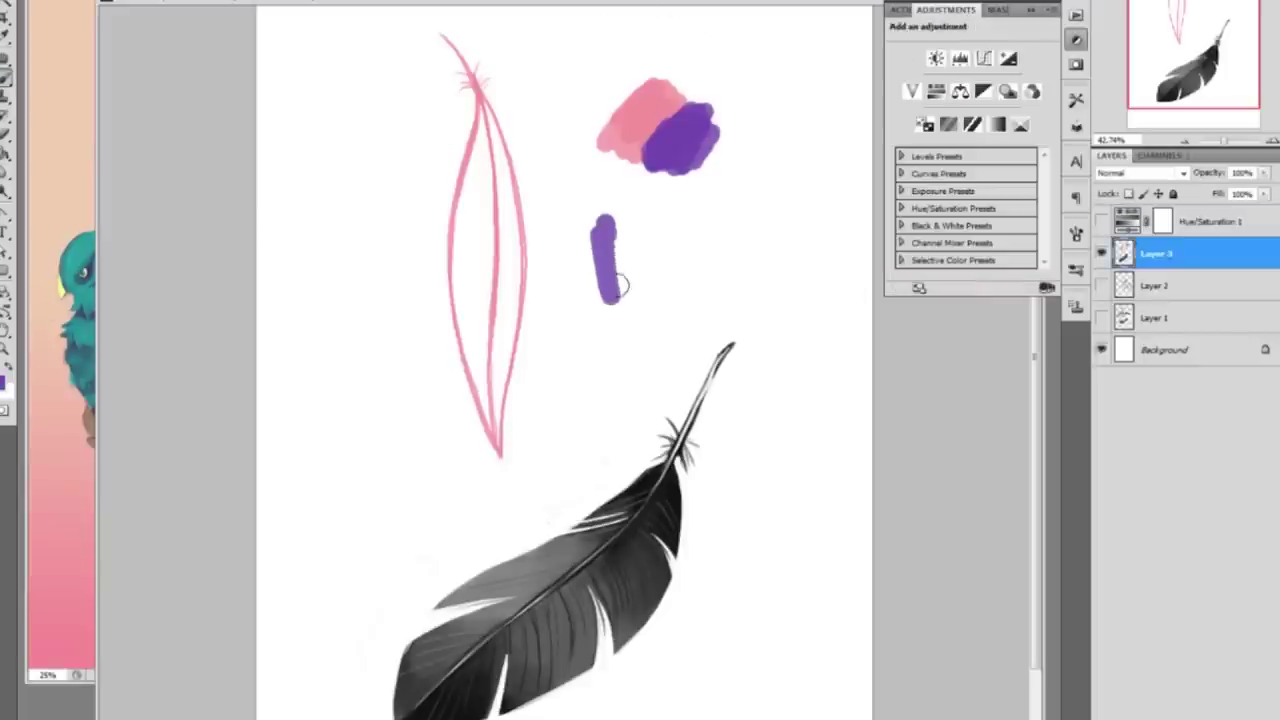
pyautogui.hotkey('ctrl', 'z')
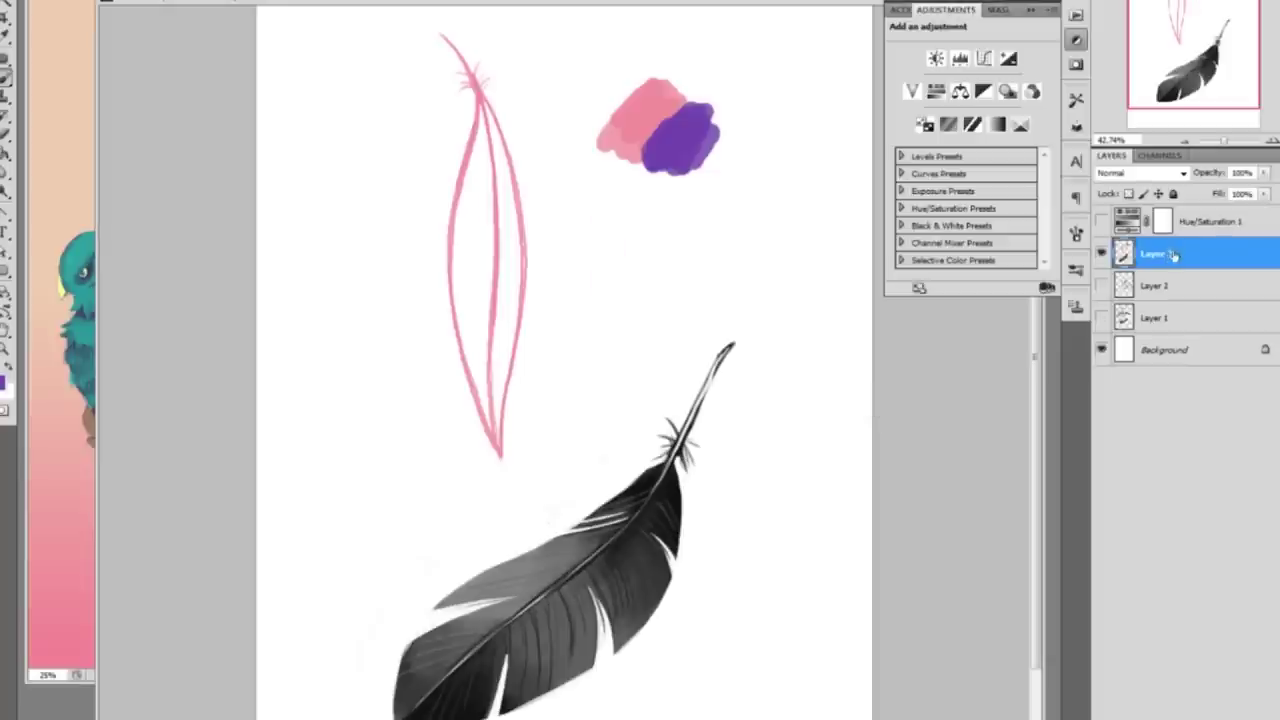
pyautogui.moveTo(603, 220)
pyautogui.mouseDown()
pyautogui.moveTo(611, 297)
pyautogui.moveTo(608, 225)
pyautogui.moveTo(625, 305)
pyautogui.moveTo(640, 240)
pyautogui.mouseUp()
# Paint a darker pink stripe in #dc6d8f against the second pink swatch and briefly compare the two in greyscale
pyautogui.click(7, 386)
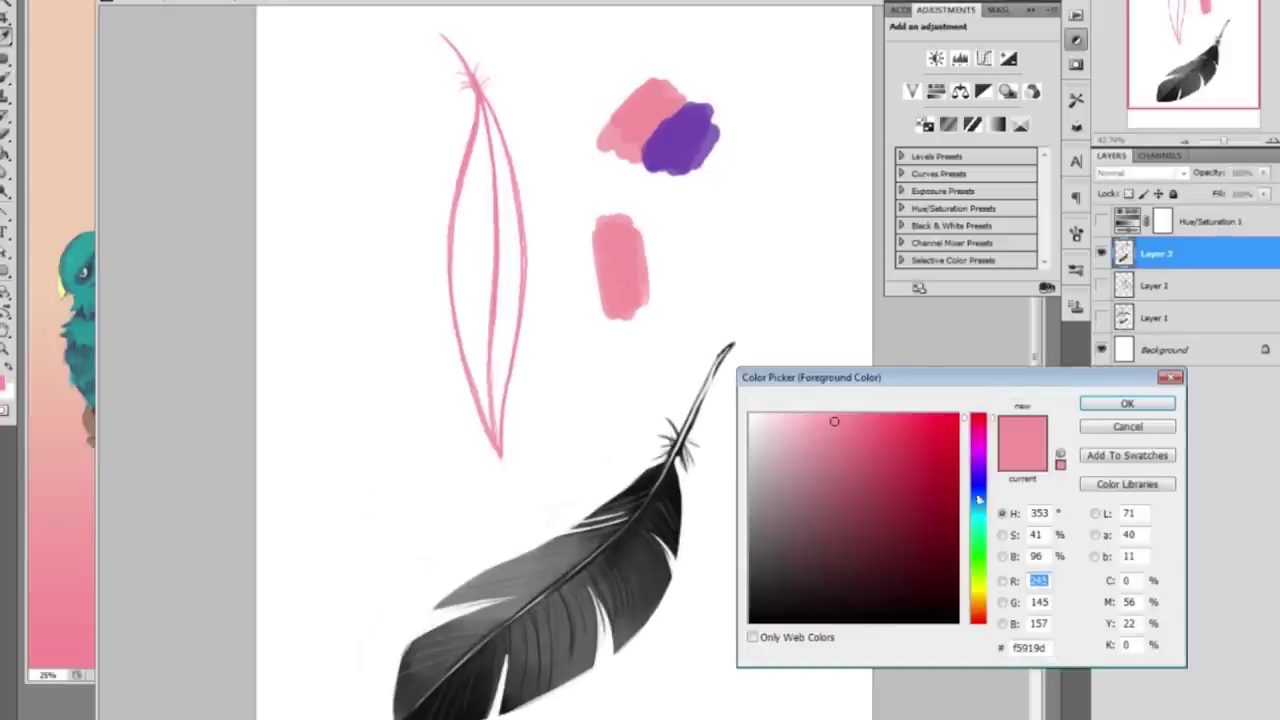
pyautogui.moveTo(842, 436); pyautogui.dragTo(864, 439)
pyautogui.moveTo(989, 420); pyautogui.dragTo(990, 424)
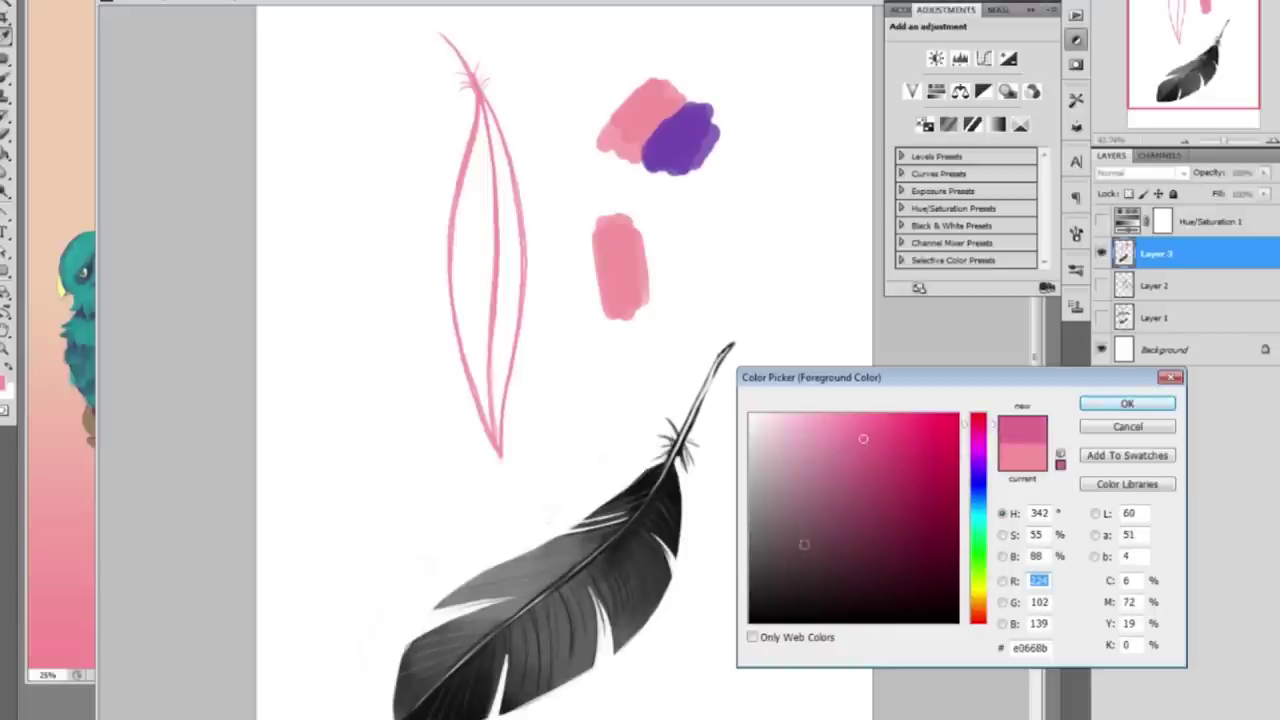
pyautogui.moveTo(864, 437); pyautogui.dragTo(852, 435)
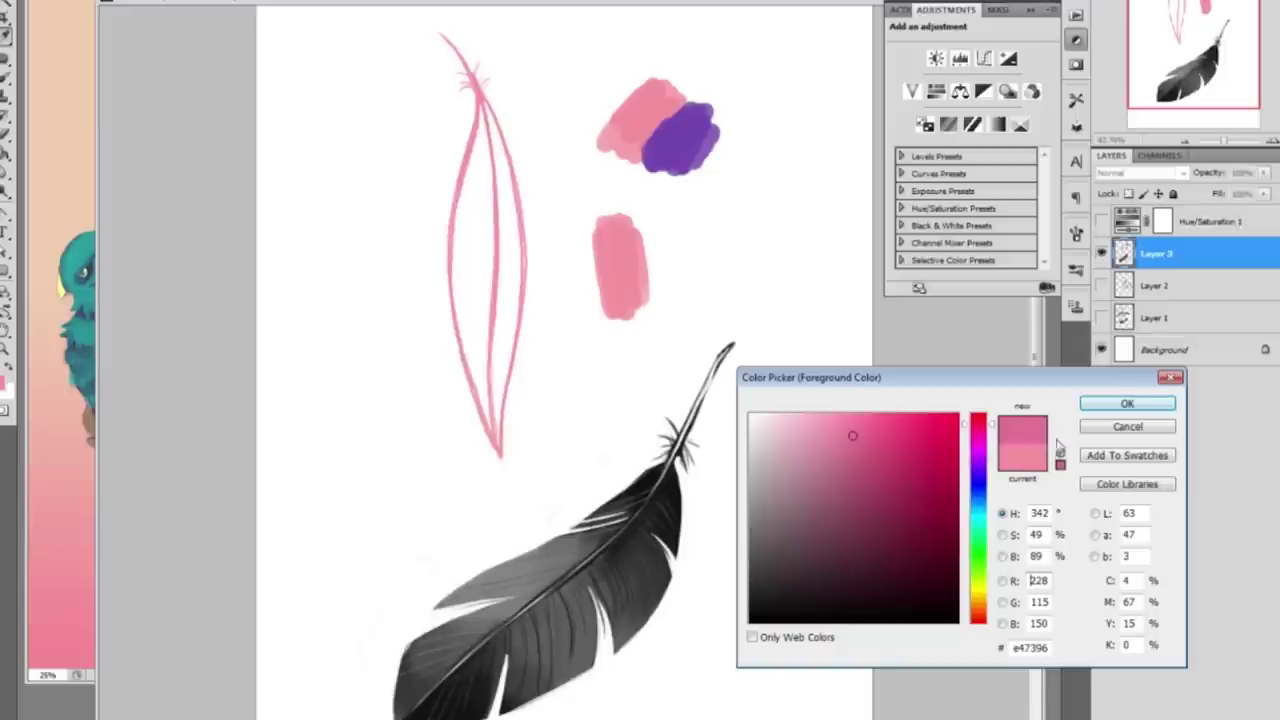
pyautogui.click(855, 441)
pyautogui.click(854, 442)
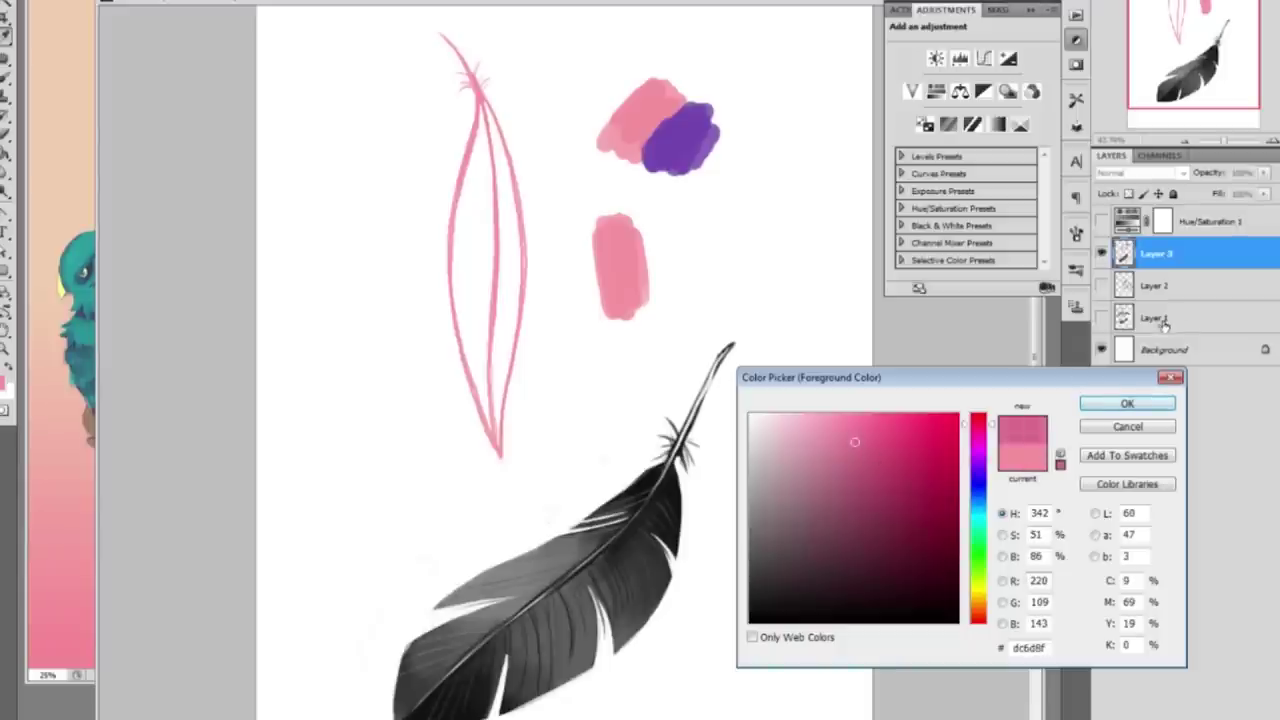
pyautogui.click(1108, 406)
pyautogui.moveTo(637, 266)
pyautogui.mouseDown()
pyautogui.moveTo(642, 293)
pyautogui.moveTo(652, 245)
pyautogui.moveTo(640, 305)
pyautogui.moveTo(652, 228)
pyautogui.moveTo(648, 257)
pyautogui.mouseUp()
pyautogui.click(1097, 284)
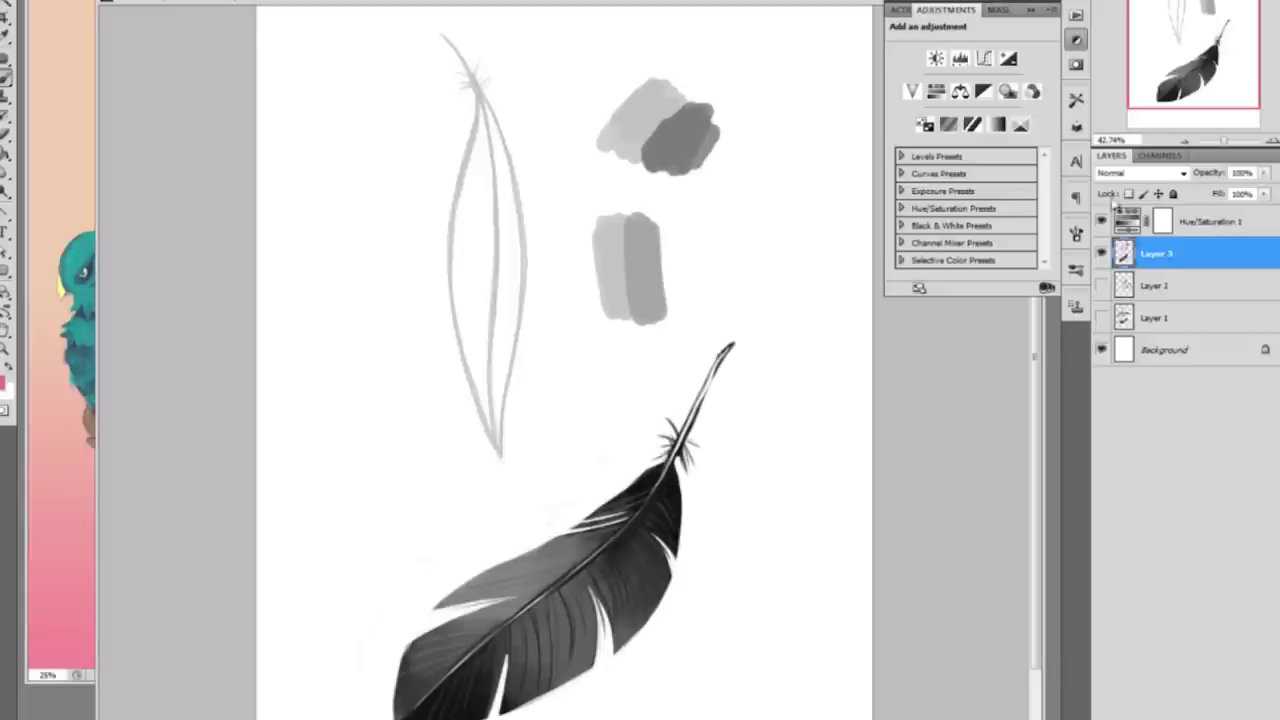
pyautogui.click(1097, 228)
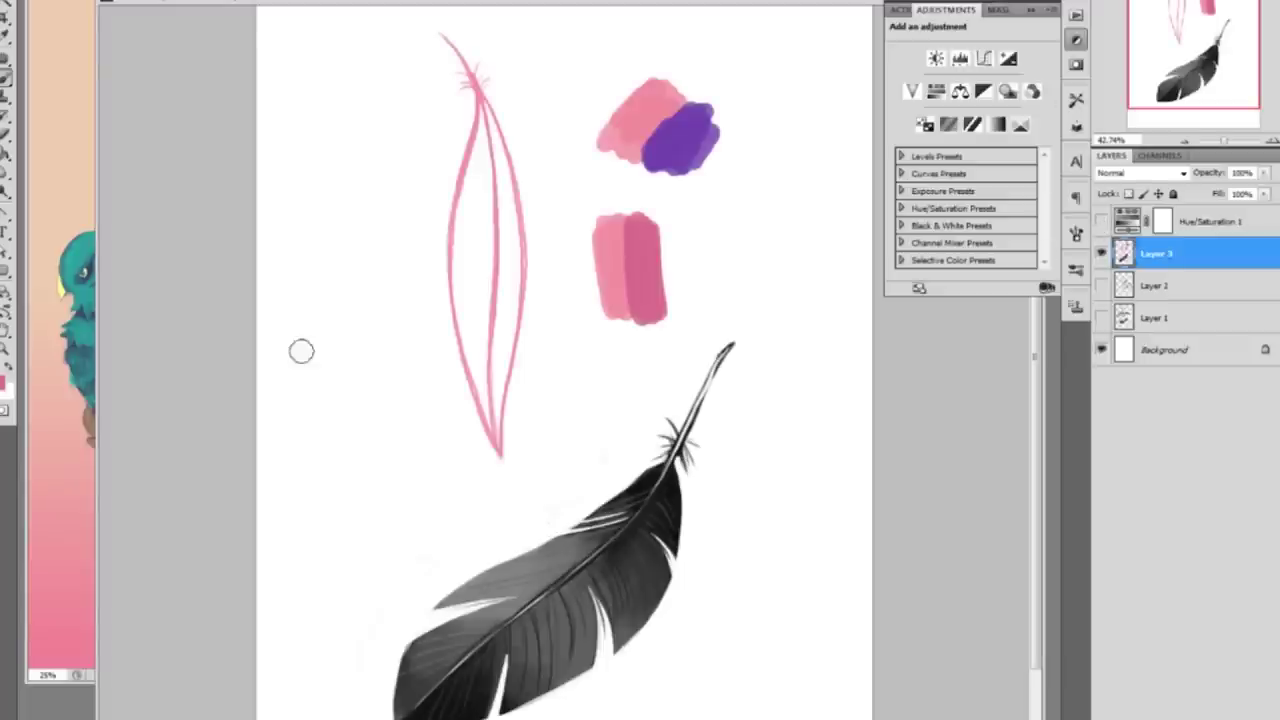
# Paint a light cyan stripe in #94f4f5 along the free edge of the second pink swatch and turn on the greyscale view
pyautogui.click(5, 388)
pyautogui.click(614, 258)
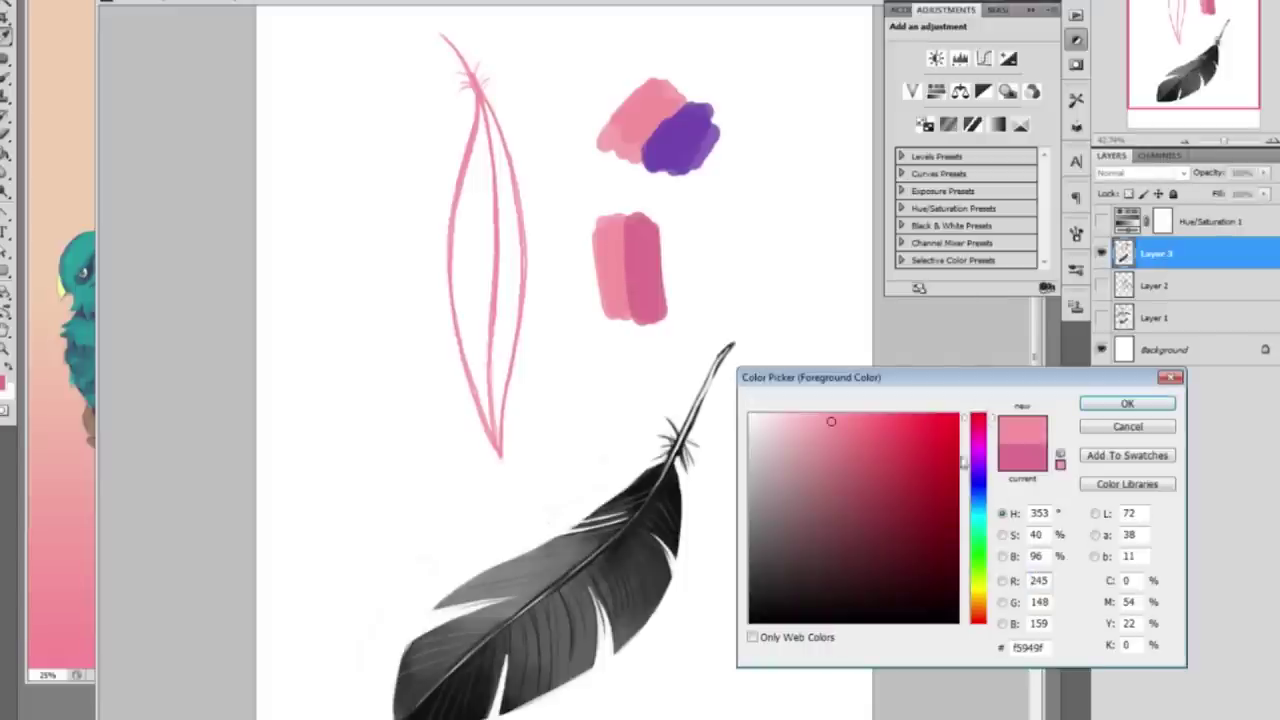
pyautogui.moveTo(995, 437); pyautogui.dragTo(993, 523)
pyautogui.click(1108, 404)
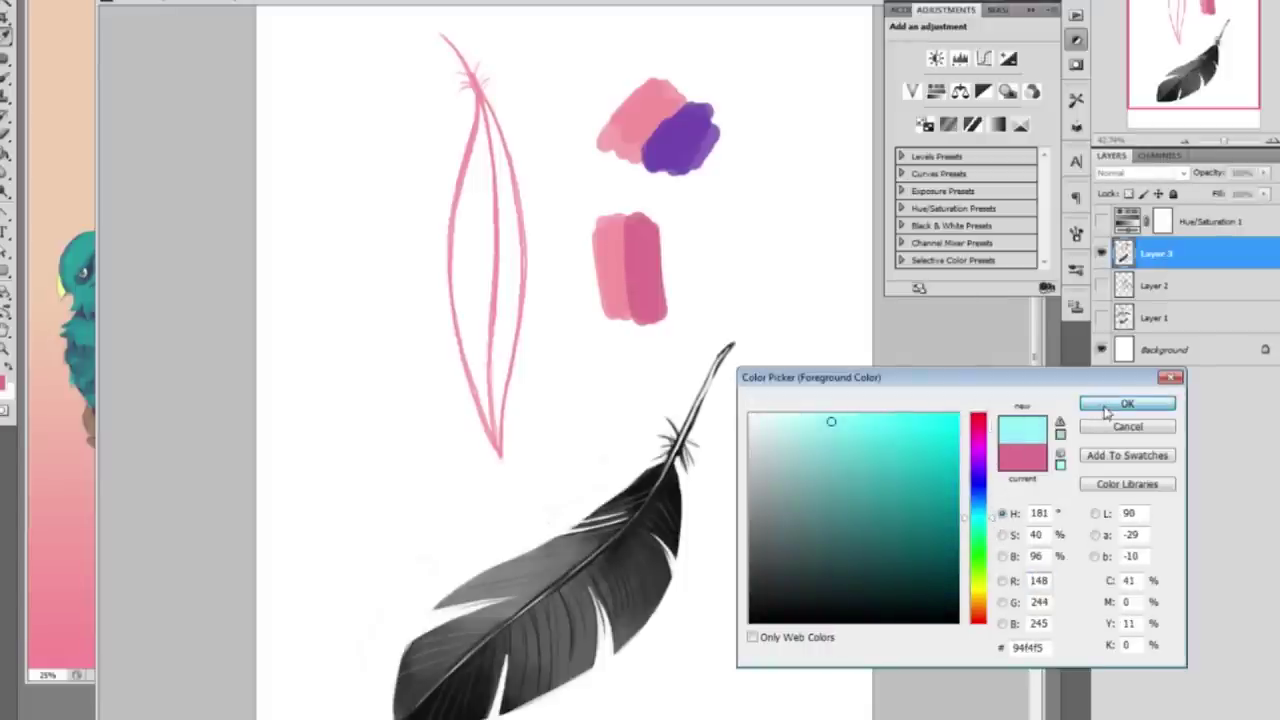
pyautogui.moveTo(581, 247)
pyautogui.mouseDown()
pyautogui.moveTo(598, 316)
pyautogui.moveTo(576, 238)
pyautogui.moveTo(575, 285)
pyautogui.mouseUp()
pyautogui.hotkey('ctrl', 'shift', 'u')
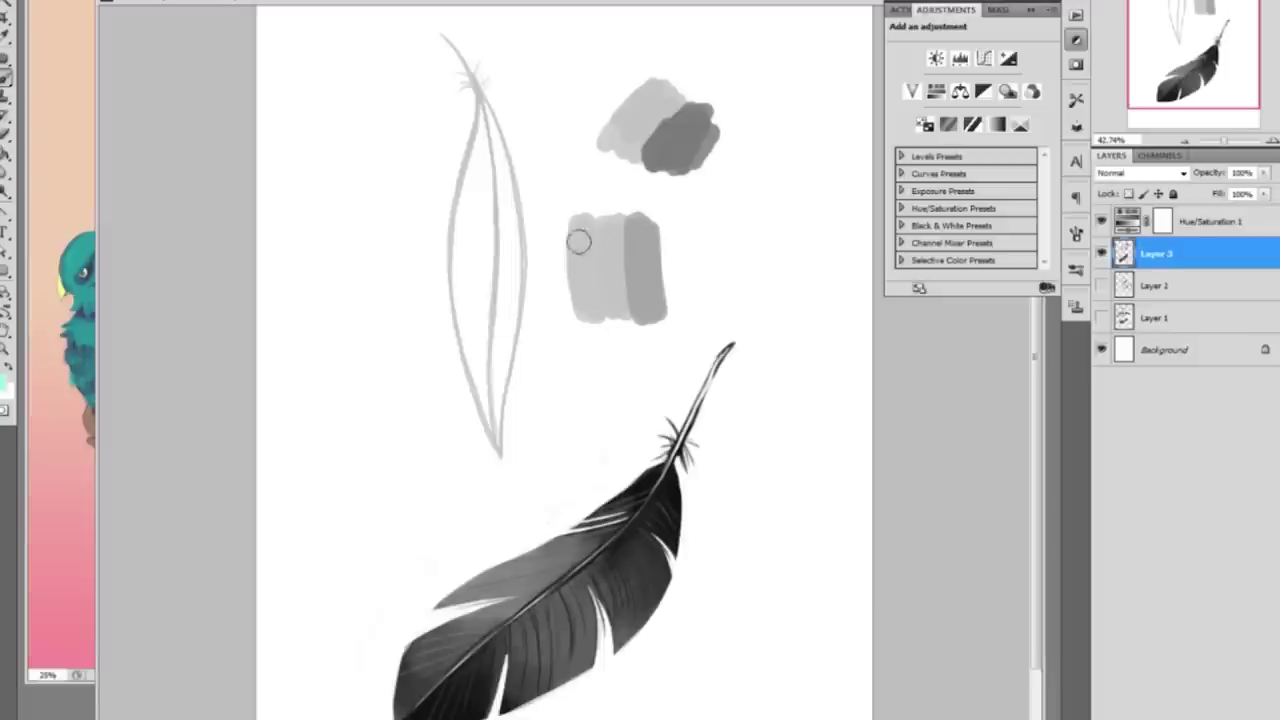
# Switch to the reference illustration and toggle Layer 17 off and on to compare the figure with its background
pyautogui.click(320, 2)
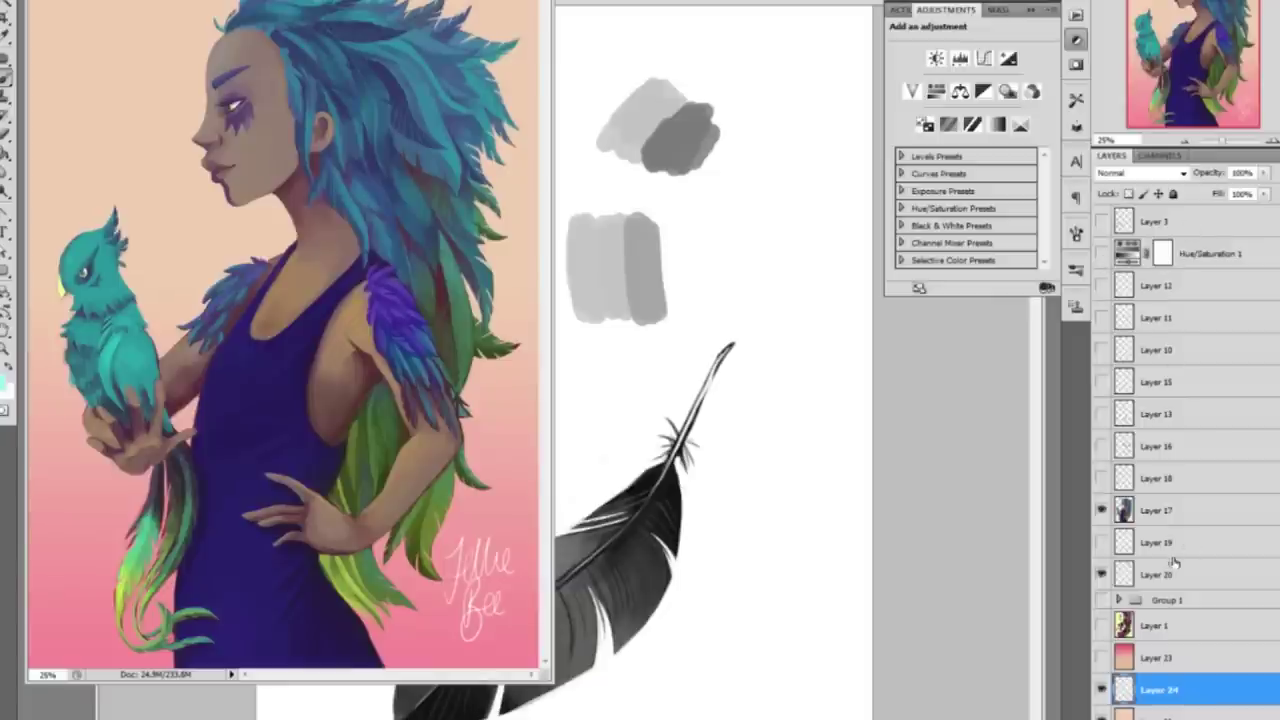
pyautogui.click(1101, 511)
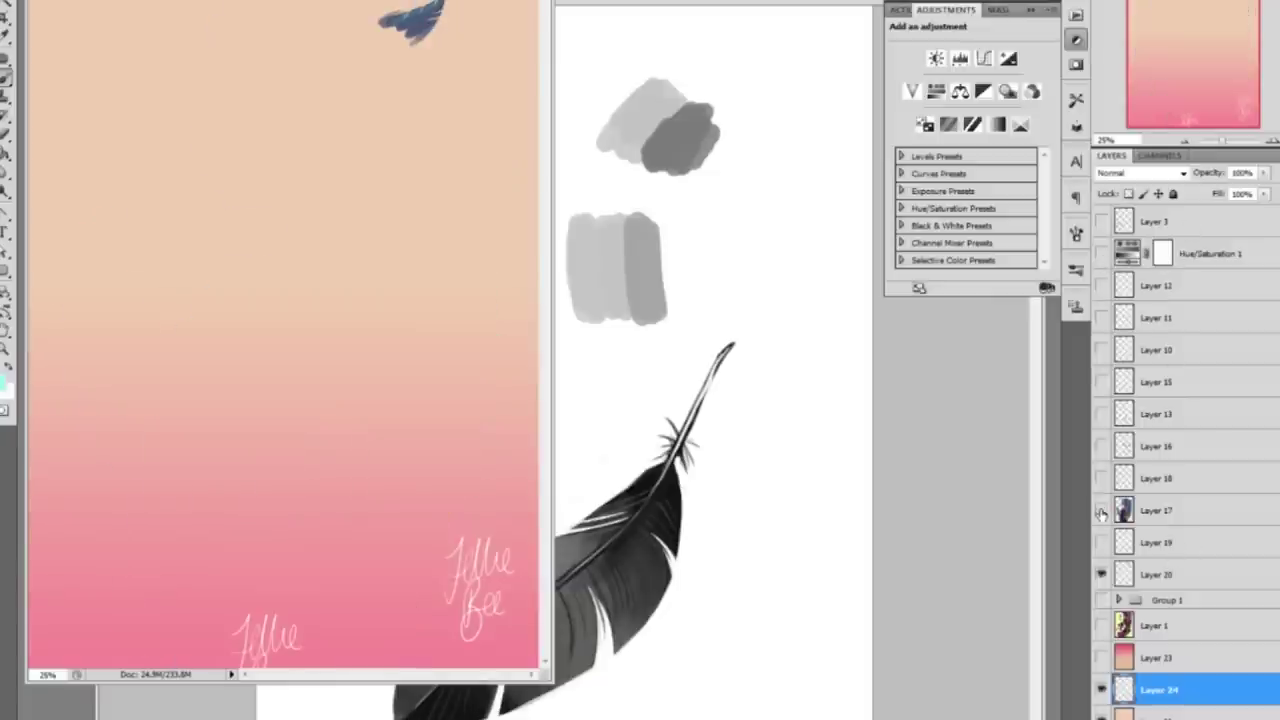
pyautogui.click(1101, 511)
pyautogui.click(1101, 511)
pyautogui.click(1101, 512)
pyautogui.click(1101, 512)
pyautogui.click(1101, 511)
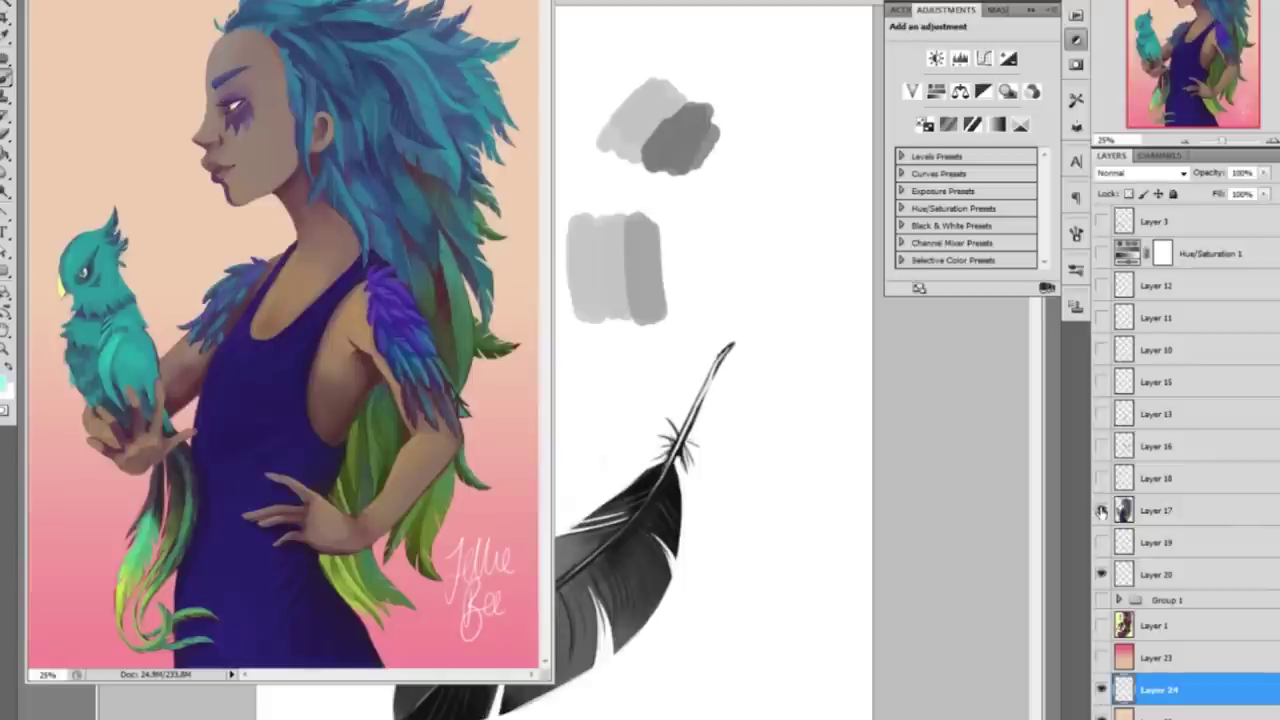
# Examine the illustration's values in greyscale with its Hue/Saturation layer at 33.33% zoom, restore its colours, and return to the feather document
pyautogui.click(1102, 256)
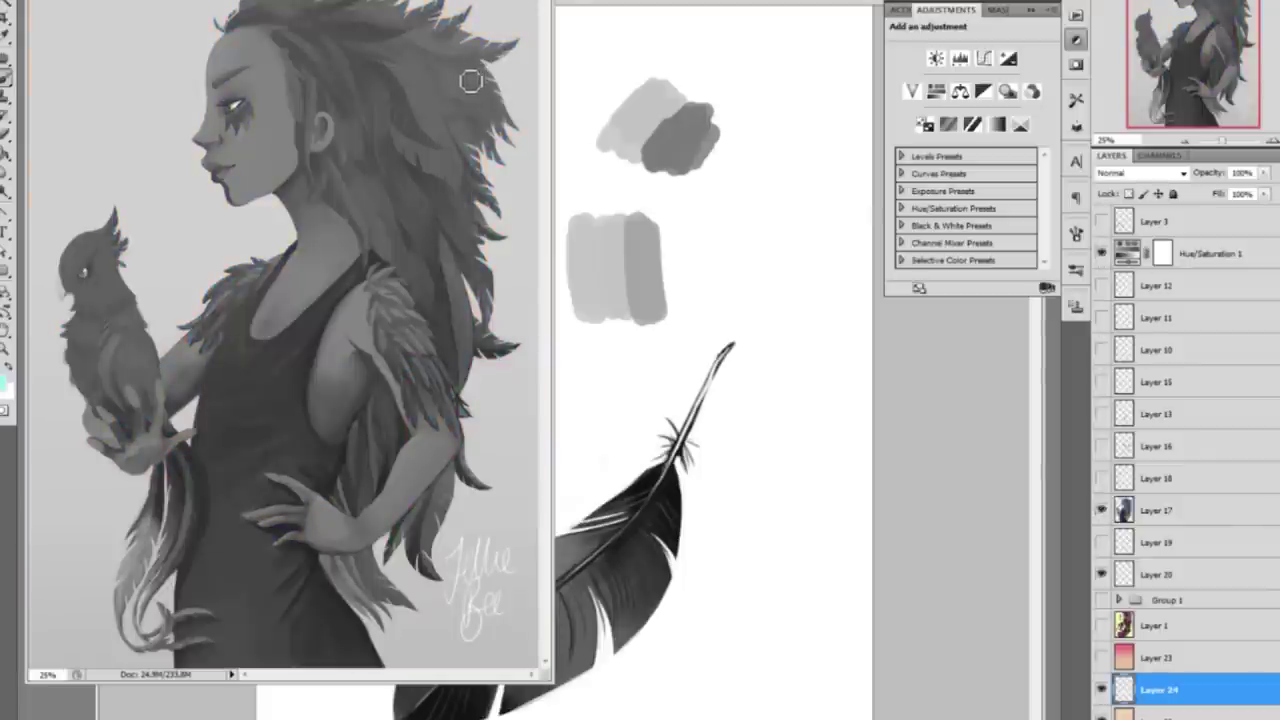
pyautogui.click(1274, 143)
pyautogui.moveTo(1203, 60); pyautogui.dragTo(1217, 83)
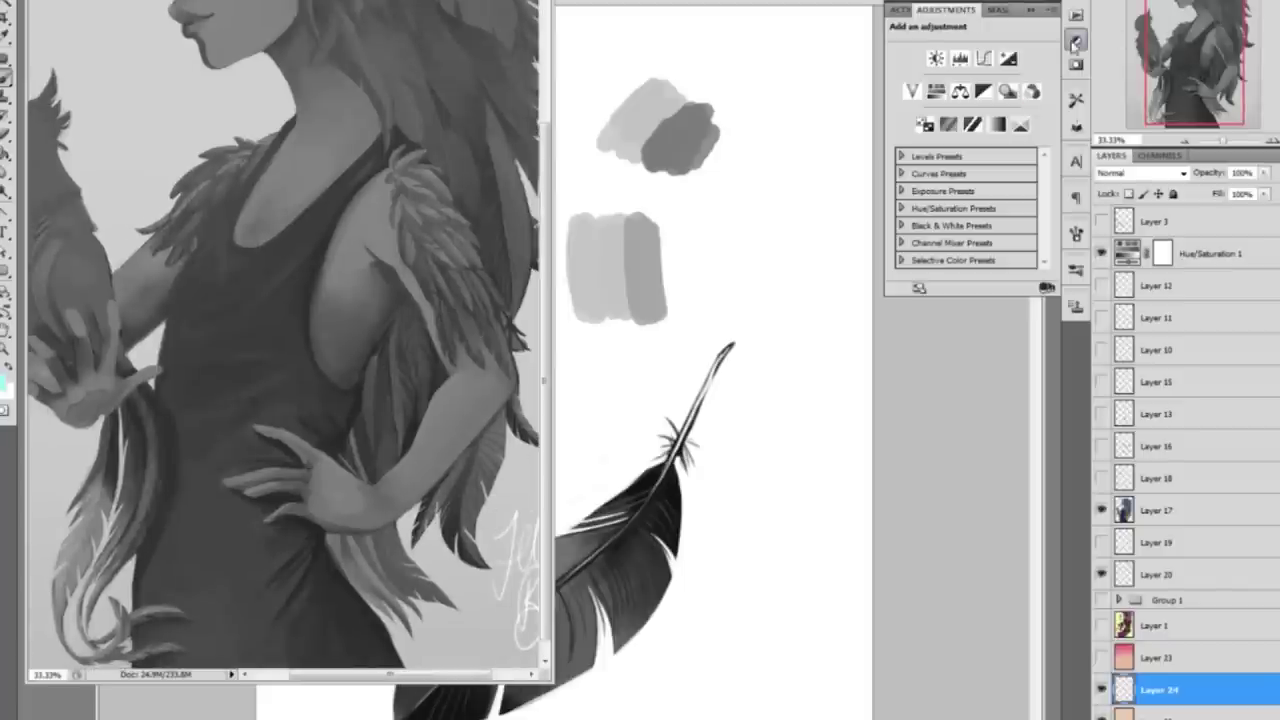
pyautogui.moveTo(1187, 78); pyautogui.dragTo(1112, 117)
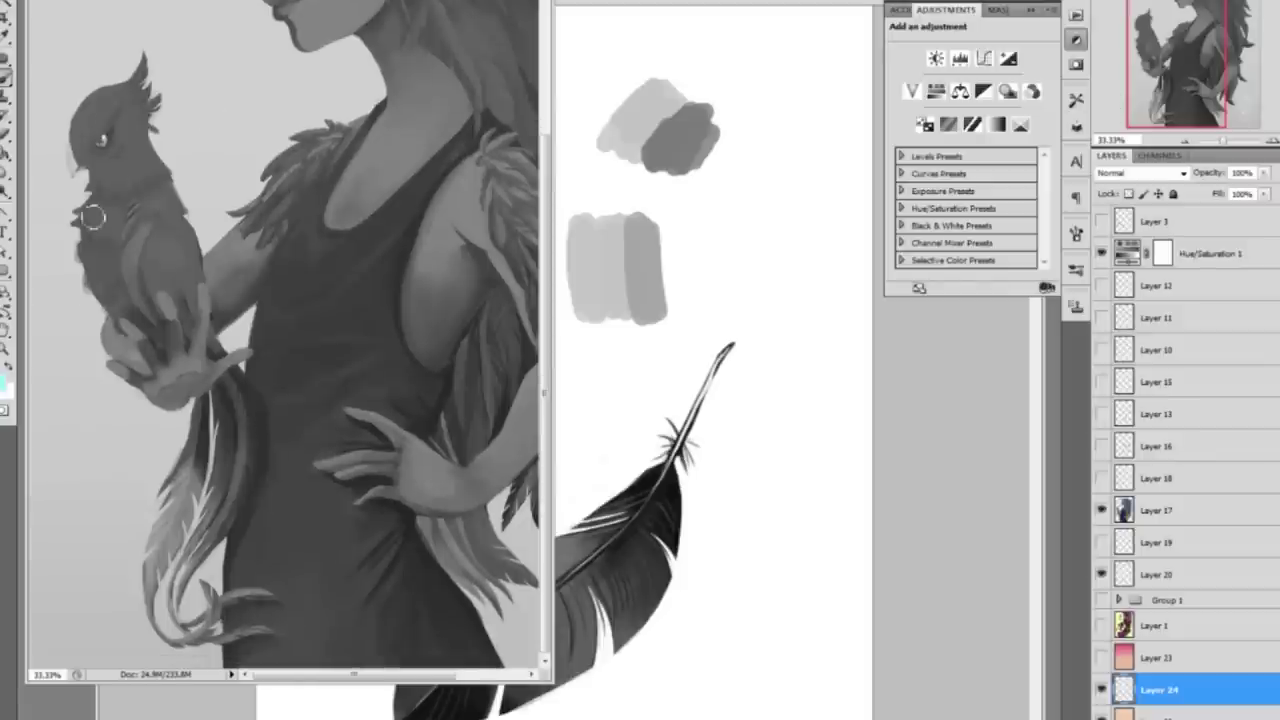
pyautogui.moveTo(1148, 114); pyautogui.dragTo(1113, 63)
pyautogui.click(1100, 253)
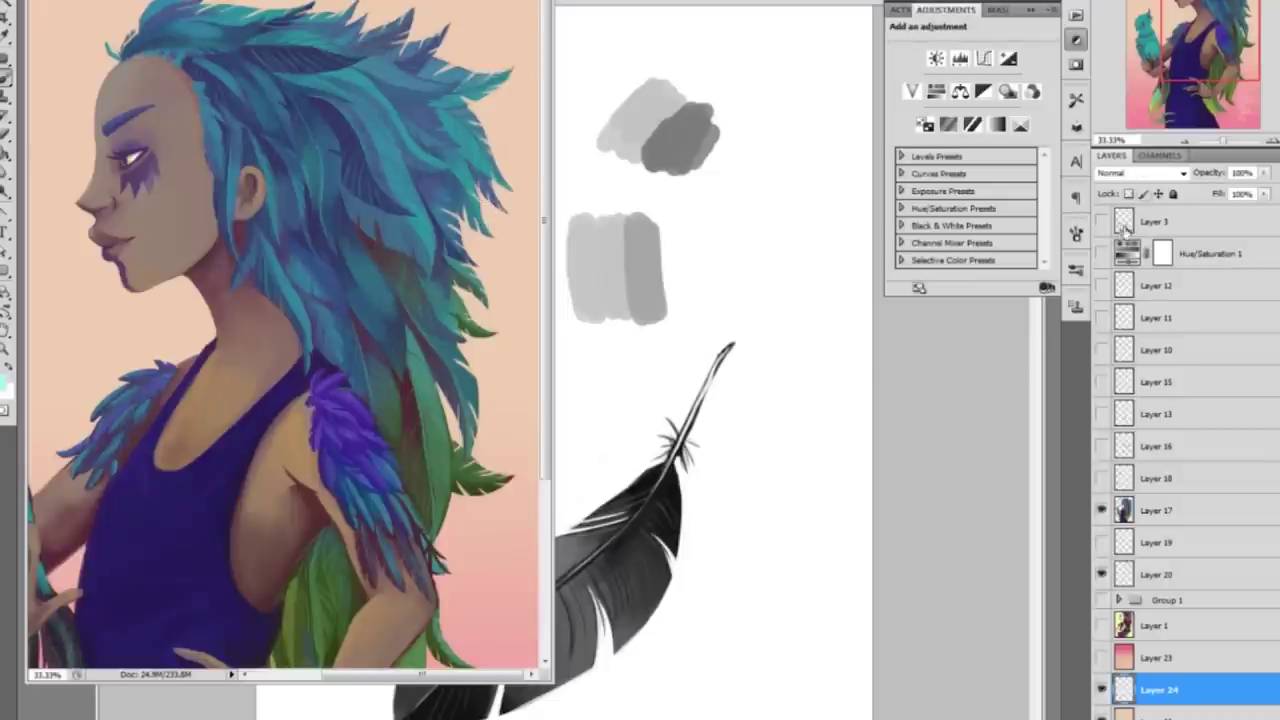
pyautogui.click(658, 8)
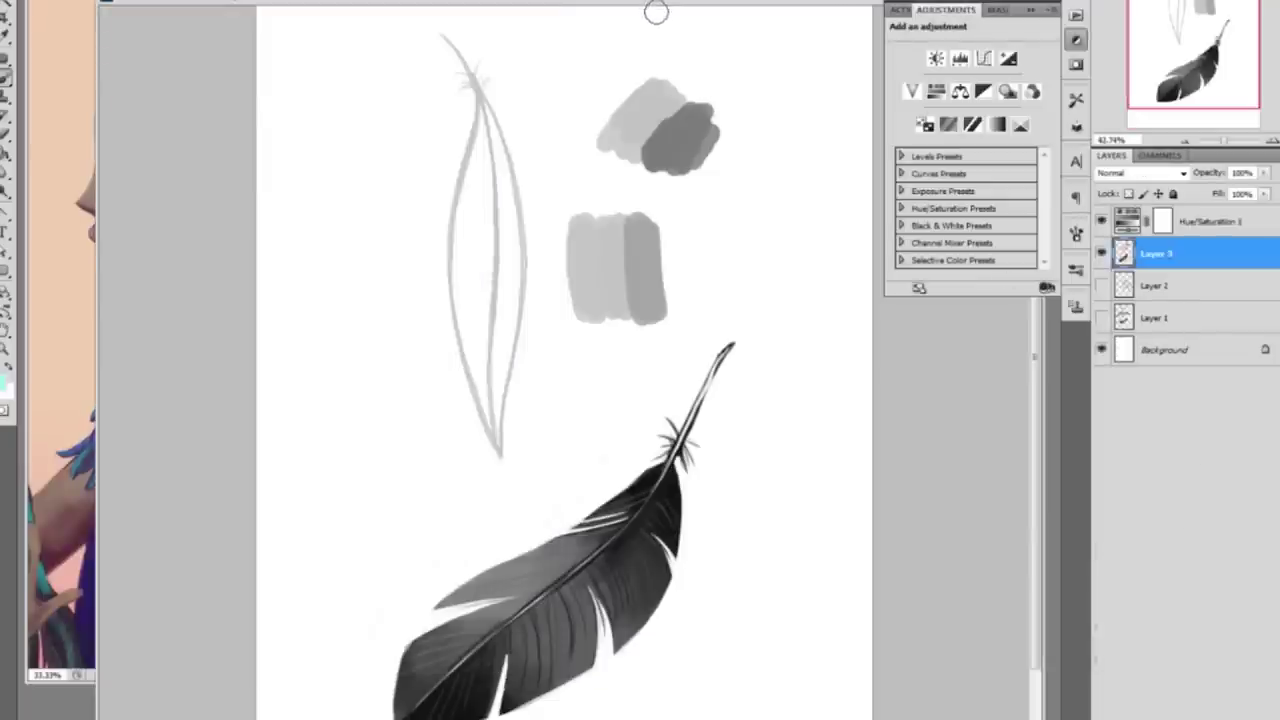
# Restore the colour view, briefly comparing it with greyscale, and erase the cyan and pink striped test swatch
pyautogui.click(1100, 222)
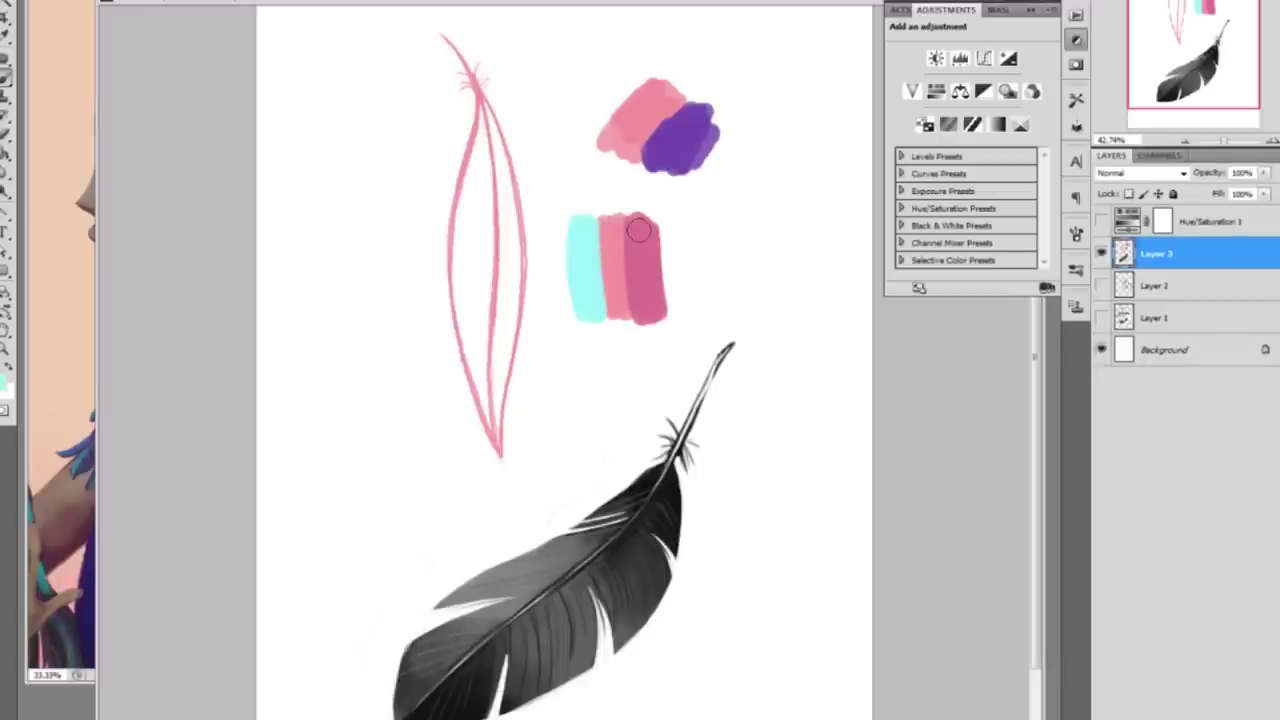
pyautogui.click(1102, 222)
pyautogui.click(1102, 222)
pyautogui.moveTo(616, 216)
pyautogui.mouseDown()
pyautogui.moveTo(579, 213)
pyautogui.moveTo(609, 280)
pyautogui.moveTo(648, 278)
pyautogui.moveTo(653, 308)
pyautogui.moveTo(610, 326)
pyautogui.moveTo(566, 309)
pyautogui.mouseUp()
# Fill the wider half of the outlined feather with the pink sampled from the remaining swatch
pyautogui.click(6, 79)
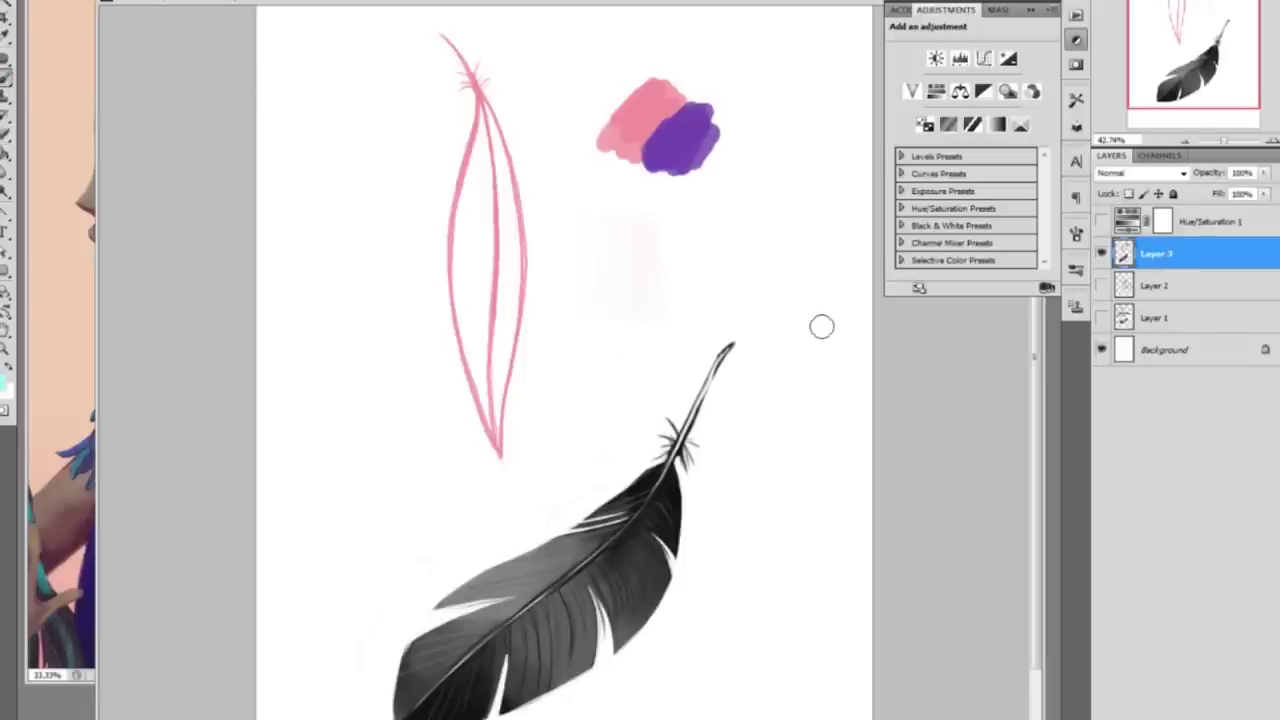
pyautogui.keyDown('alt'); pyautogui.click(658, 106); pyautogui.keyUp('alt')
pyautogui.moveTo(486, 106)
pyautogui.mouseDown()
pyautogui.moveTo(464, 270)
pyautogui.moveTo(478, 233)
pyautogui.moveTo(486, 279)
pyautogui.moveTo(482, 150)
pyautogui.moveTo(465, 332)
pyautogui.moveTo(463, 194)
pyautogui.moveTo(475, 342)
pyautogui.moveTo(462, 309)
pyautogui.moveTo(462, 268)
pyautogui.moveTo(481, 398)
pyautogui.moveTo(483, 265)
pyautogui.moveTo(478, 340)
pyautogui.moveTo(486, 396)
pyautogui.moveTo(478, 327)
pyautogui.moveTo(499, 453)
pyautogui.moveTo(485, 148)
pyautogui.moveTo(474, 341)
pyautogui.moveTo(481, 250)
pyautogui.mouseUp()
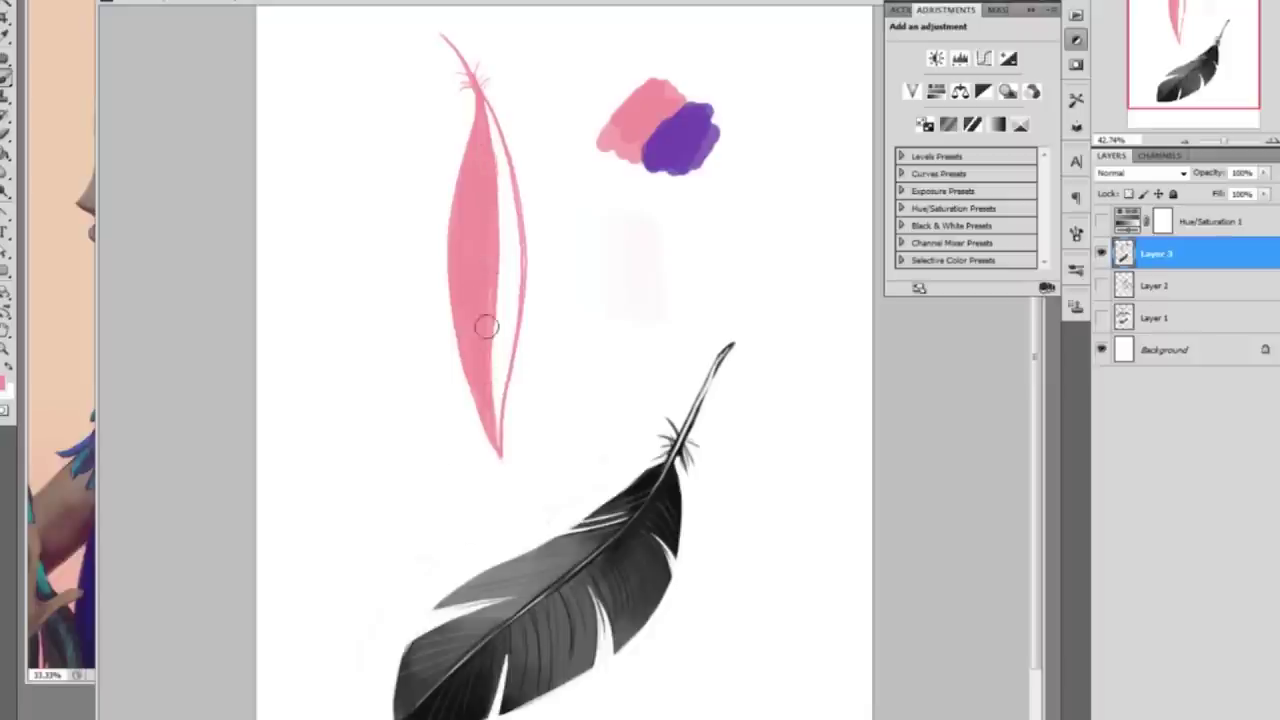
# Fill the narrower half of the feather with the purple sampled from the swatch
pyautogui.keyDown('alt'); pyautogui.click(651, 123); pyautogui.keyUp('alt')
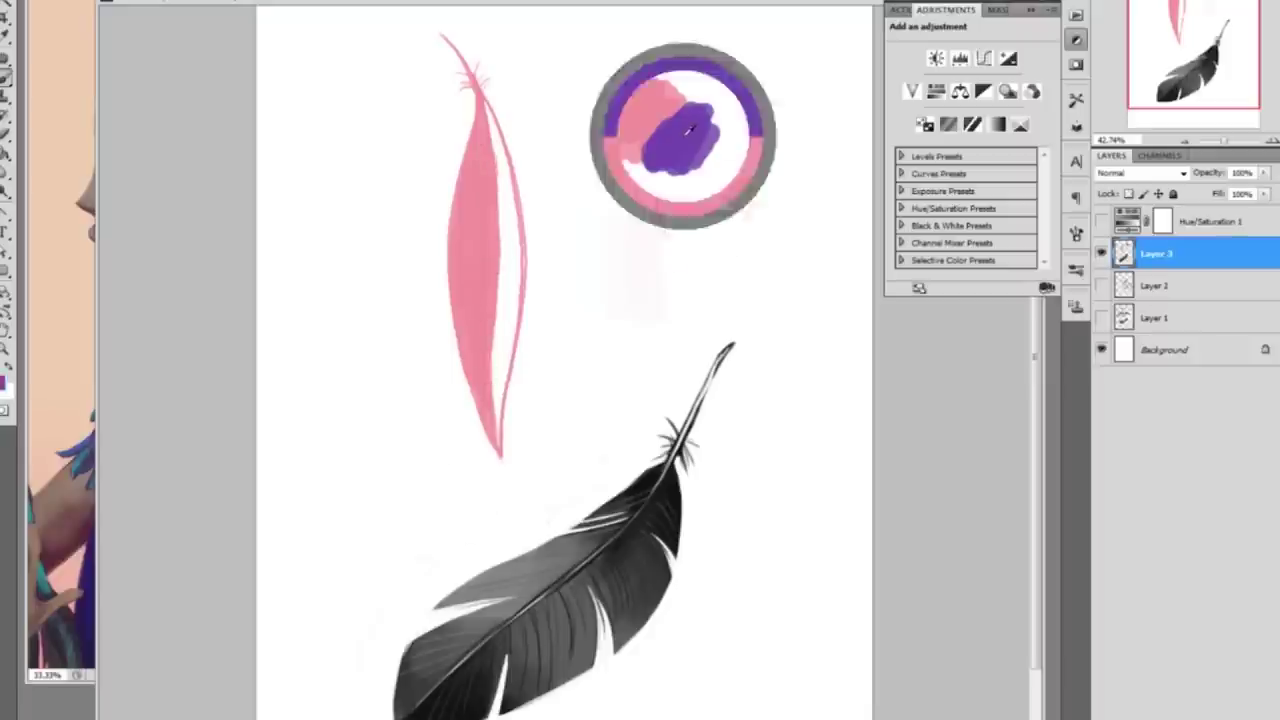
pyautogui.moveTo(500, 126)
pyautogui.mouseDown()
pyautogui.moveTo(509, 186)
pyautogui.moveTo(488, 108)
pyautogui.moveTo(511, 244)
pyautogui.moveTo(495, 141)
pyautogui.moveTo(507, 172)
pyautogui.moveTo(511, 334)
pyautogui.mouseUp()
pyautogui.moveTo(502, 186); pyautogui.dragTo(494, 398)
pyautogui.moveTo(505, 286)
pyautogui.mouseDown()
pyautogui.moveTo(506, 451)
pyautogui.moveTo(526, 303)
pyautogui.moveTo(506, 143)
pyautogui.moveTo(485, 100)
pyautogui.moveTo(503, 166)
pyautogui.moveTo(517, 486)
pyautogui.mouseUp()
pyautogui.moveTo(508, 420); pyautogui.dragTo(512, 230)
pyautogui.moveTo(503, 172)
pyautogui.mouseDown()
pyautogui.moveTo(478, 93)
pyautogui.moveTo(523, 215)
pyautogui.moveTo(509, 418)
pyautogui.mouseUp()
# Trim the feather's lower outer edge with white and tidy the boundary between its pink and purple halves
pyautogui.keyDown('alt'); pyautogui.click(517, 398); pyautogui.keyUp('alt')
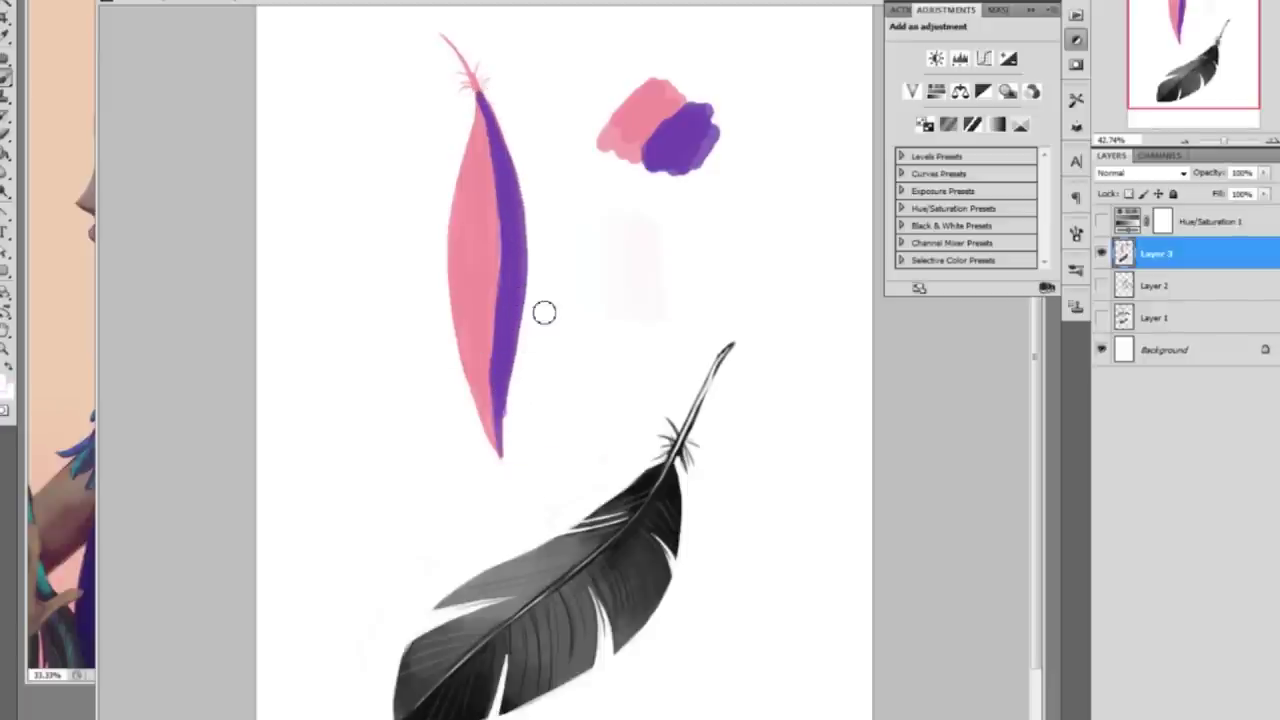
pyautogui.moveTo(520, 371); pyautogui.dragTo(514, 491)
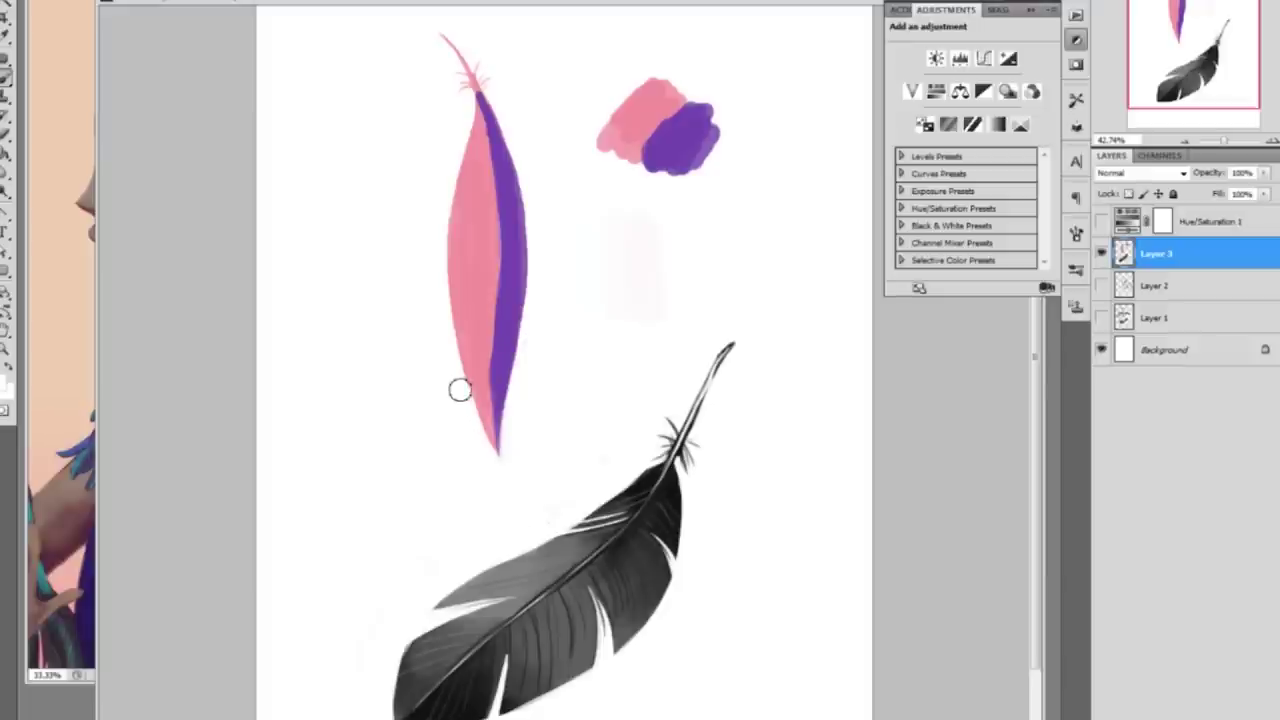
pyautogui.keyDown('alt'); pyautogui.click(503, 370); pyautogui.keyUp('alt')
pyautogui.moveTo(502, 304); pyautogui.dragTo(504, 372)
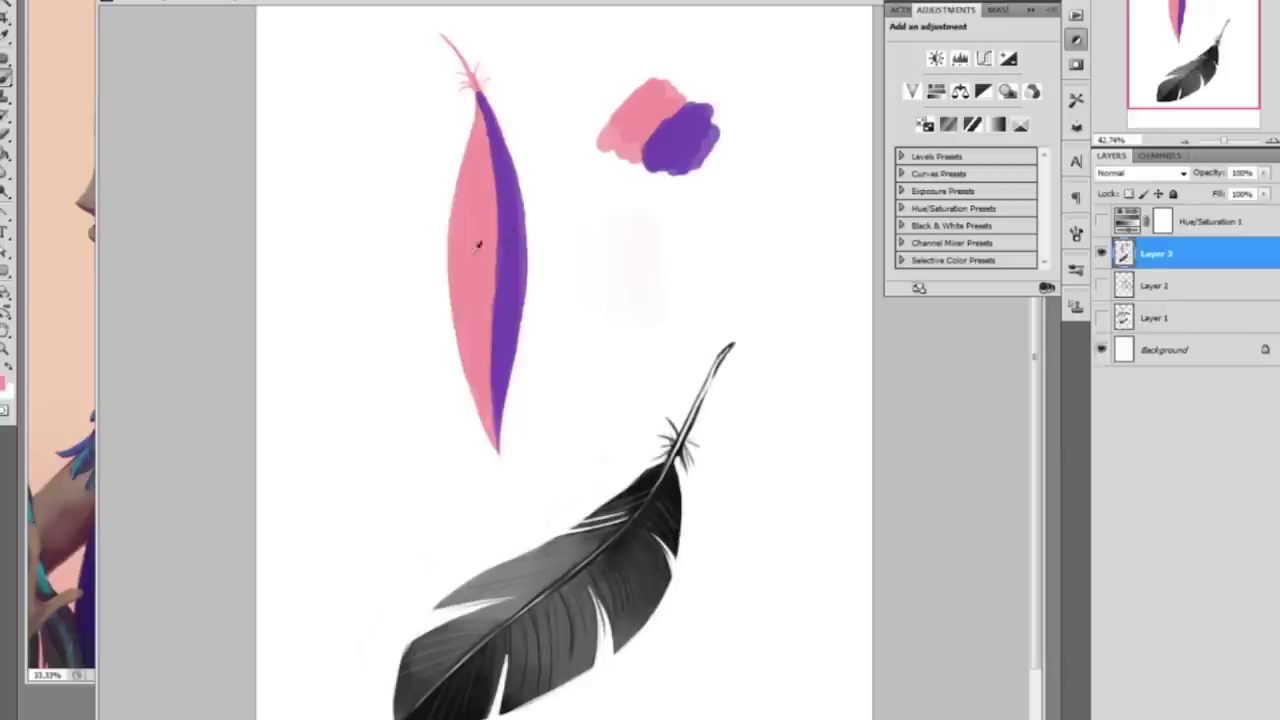
# Overlap purple and pink strokes in a mixing swatch below the first, then sample the blended mauve and test it beside it
pyautogui.keyDown('alt'); pyautogui.click(665, 138); pyautogui.keyUp('alt')
pyautogui.moveTo(626, 270)
pyautogui.mouseDown()
pyautogui.moveTo(649, 229)
pyautogui.moveTo(648, 278)
pyautogui.moveTo(668, 268)
pyautogui.moveTo(662, 255)
pyautogui.moveTo(700, 295)
pyautogui.moveTo(660, 232)
pyautogui.moveTo(702, 290)
pyautogui.mouseUp()
pyautogui.keyDown('alt'); pyautogui.click(653, 110); pyautogui.keyUp('alt')
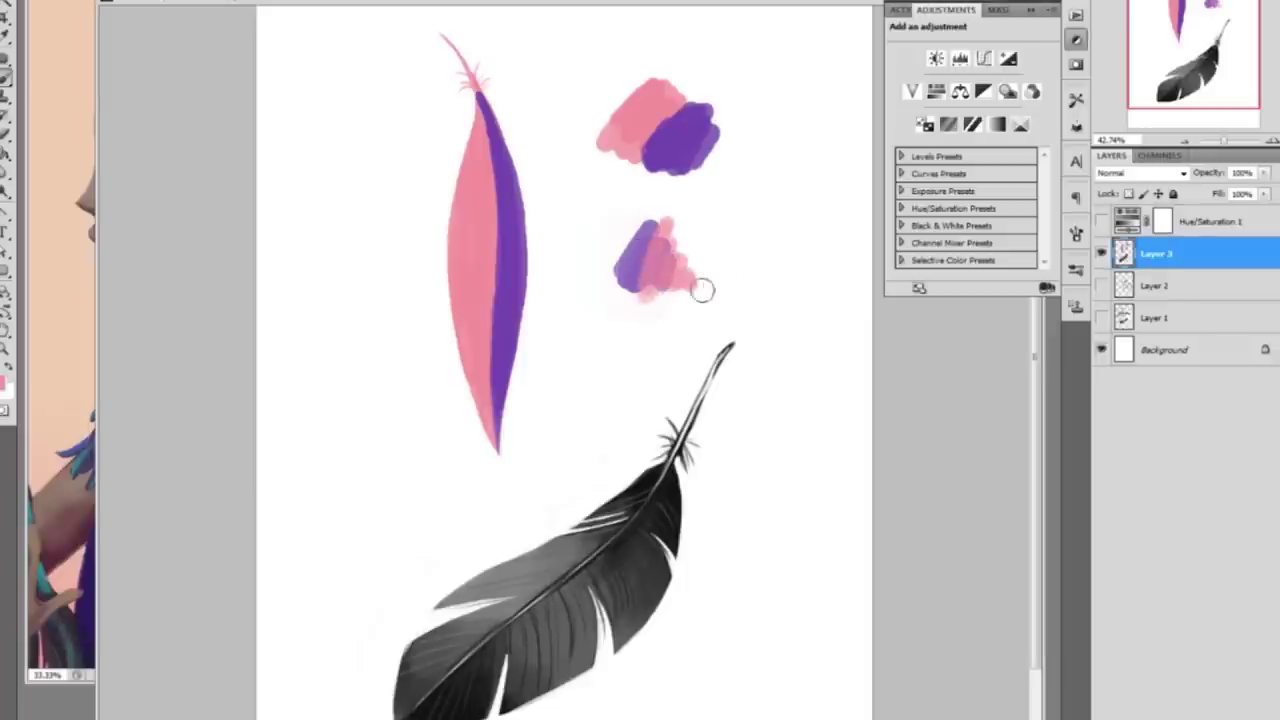
pyautogui.keyDown('alt'); pyautogui.click(665, 250); pyautogui.keyUp('alt')
pyautogui.moveTo(592, 240)
pyautogui.mouseDown()
pyautogui.moveTo(624, 218)
pyautogui.moveTo(615, 245)
pyautogui.mouseUp()
# Shade the upper and lower ends of the feather's pink half with the blended mauve
pyautogui.moveTo(483, 152)
pyautogui.mouseDown()
pyautogui.moveTo(483, 117)
pyautogui.moveTo(497, 222)
pyautogui.mouseUp()
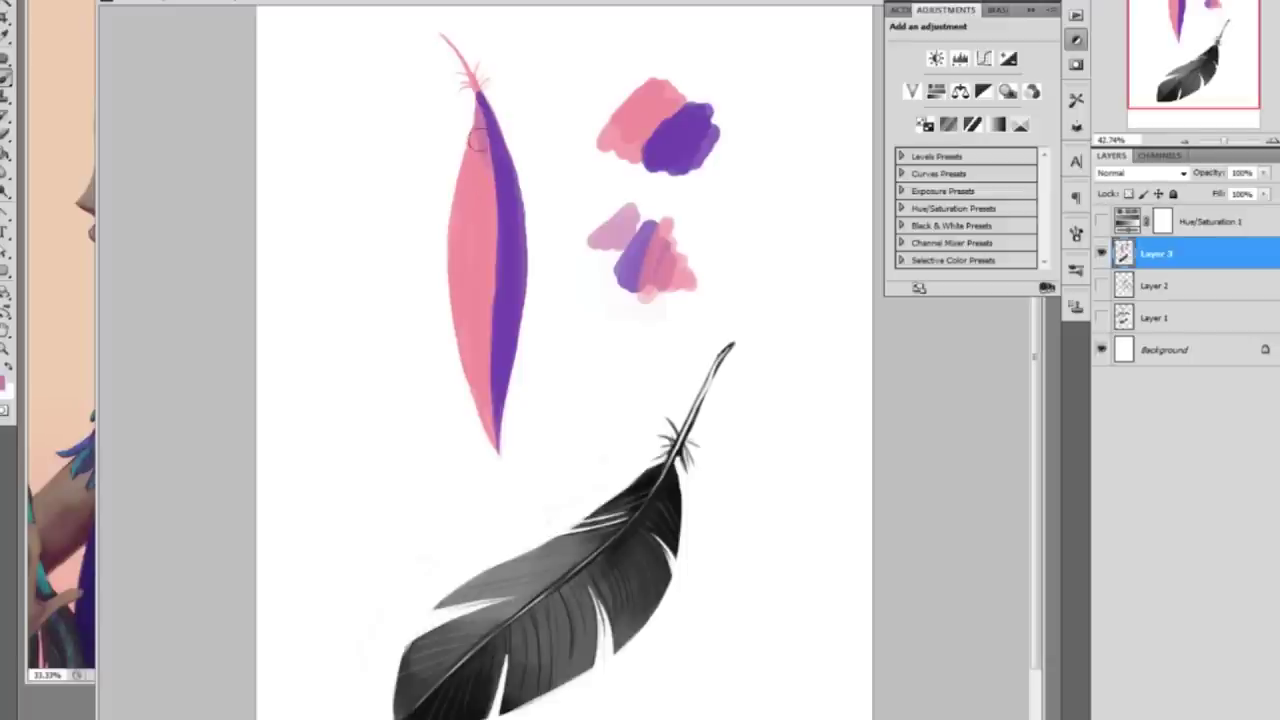
pyautogui.moveTo(472, 118)
pyautogui.mouseDown()
pyautogui.moveTo(459, 199)
pyautogui.moveTo(473, 142)
pyautogui.moveTo(482, 206)
pyautogui.moveTo(474, 117)
pyautogui.moveTo(484, 220)
pyautogui.mouseUp()
pyautogui.moveTo(470, 118); pyautogui.dragTo(458, 241)
pyautogui.moveTo(477, 146); pyautogui.dragTo(487, 208)
pyautogui.moveTo(475, 141); pyautogui.dragTo(457, 240)
pyautogui.moveTo(482, 167); pyautogui.dragTo(488, 173)
pyautogui.moveTo(474, 379); pyautogui.dragTo(492, 441)
pyautogui.moveTo(465, 352); pyautogui.dragTo(501, 457)
pyautogui.moveTo(481, 374)
pyautogui.mouseDown()
pyautogui.moveTo(497, 454)
pyautogui.moveTo(483, 359)
pyautogui.moveTo(505, 453)
pyautogui.mouseUp()
pyautogui.moveTo(480, 348); pyautogui.dragTo(489, 434)
pyautogui.moveTo(471, 376)
pyautogui.mouseDown()
pyautogui.moveTo(484, 412)
pyautogui.moveTo(460, 294)
pyautogui.moveTo(503, 443)
pyautogui.moveTo(483, 343)
pyautogui.mouseUp()
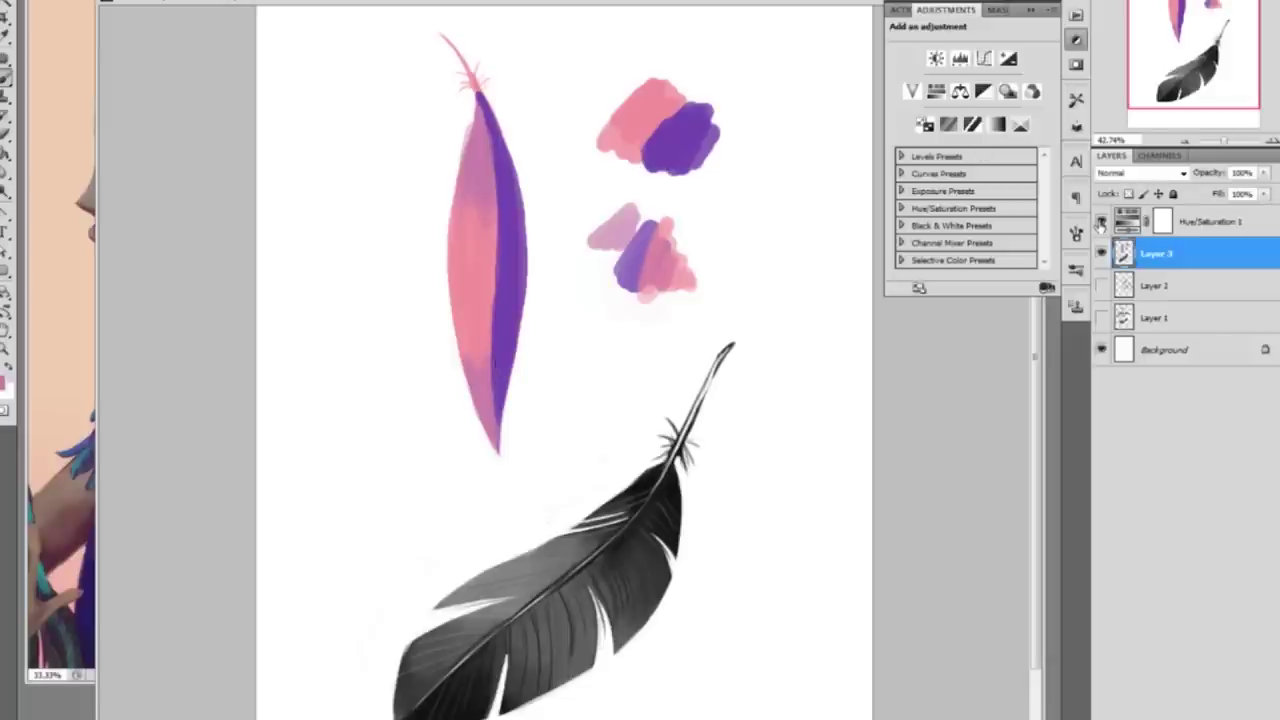
# Deepen the mauve shading at the ends of the pink half, checking the values in greyscale before and after
pyautogui.click(1101, 222)
pyautogui.click(1101, 224)
pyautogui.keyDown('alt'); pyautogui.click(476, 165); pyautogui.keyUp('alt')
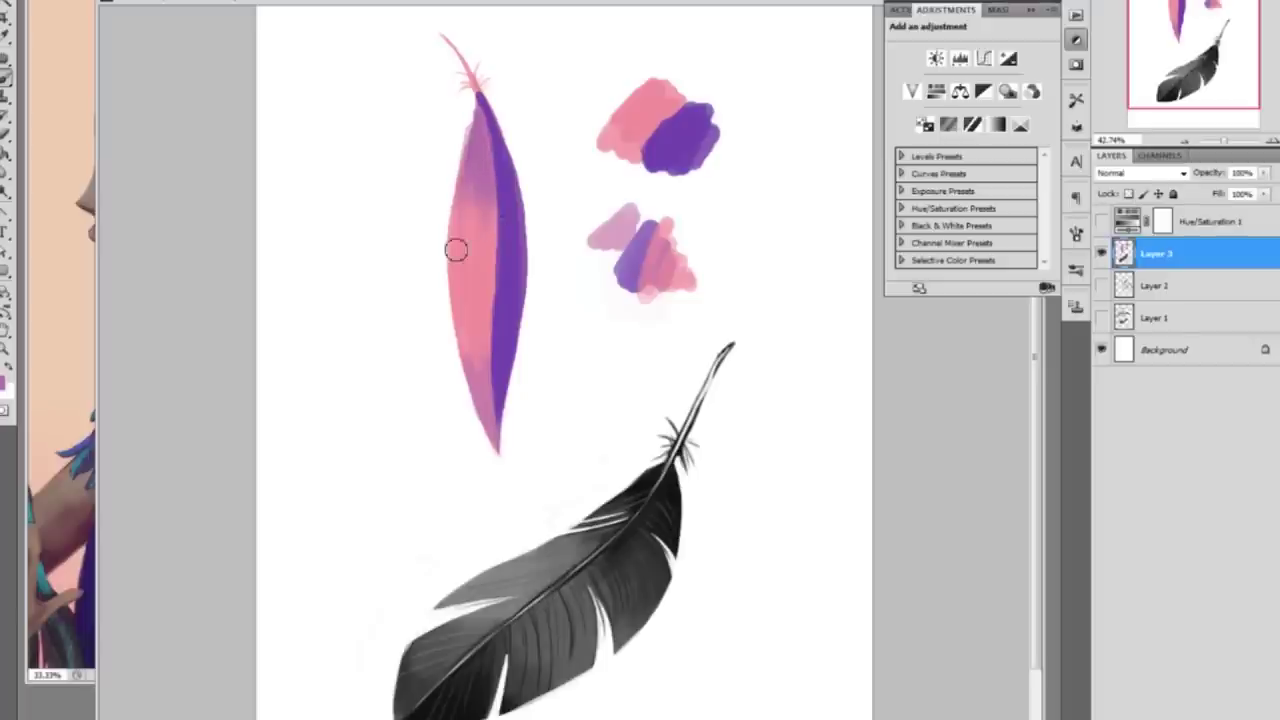
pyautogui.moveTo(482, 400); pyautogui.dragTo(500, 450)
pyautogui.moveTo(476, 352)
pyautogui.mouseDown()
pyautogui.moveTo(502, 450)
pyautogui.moveTo(460, 298)
pyautogui.mouseUp()
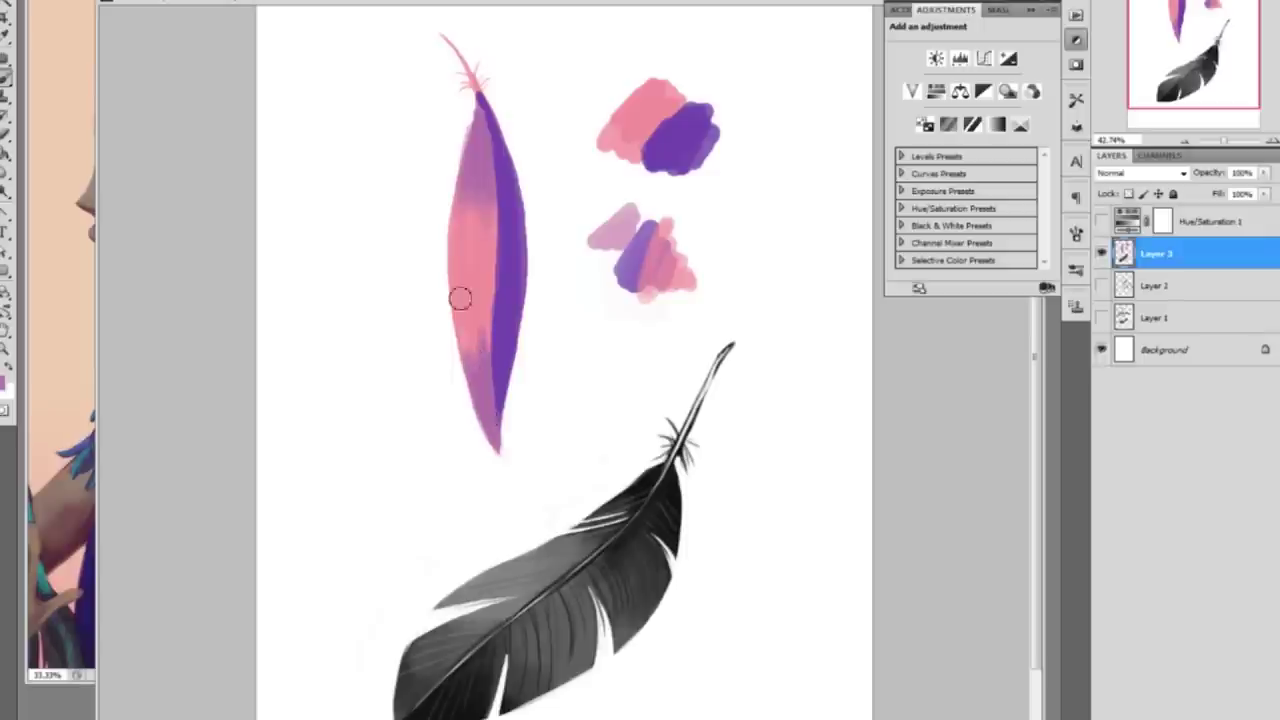
pyautogui.click(1101, 222)
pyautogui.click(1101, 222)
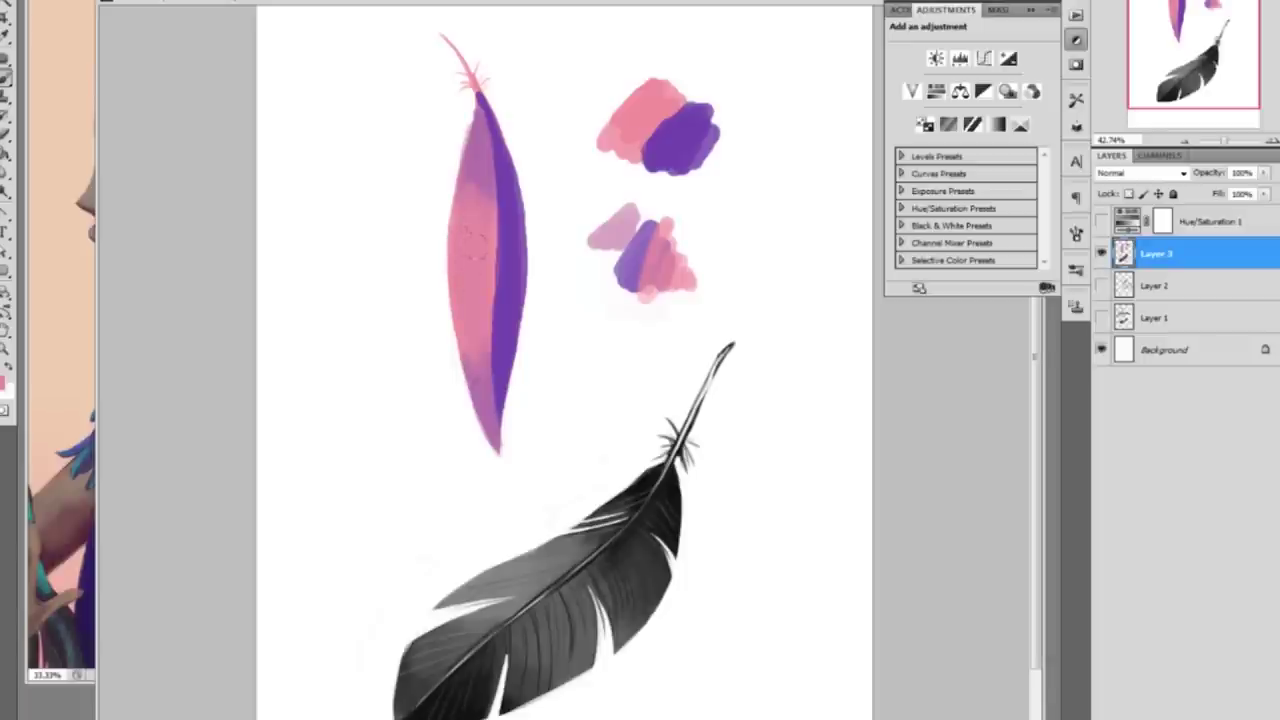
# Lighten the middle of the feather's purple half with pinkish purple strokes blended from the pink swatch colour
pyautogui.keyDown('alt'); pyautogui.click(497, 256); pyautogui.keyUp('alt')
pyautogui.keyDown('alt'); pyautogui.click(622, 112); pyautogui.keyUp('alt')
pyautogui.moveTo(505, 195); pyautogui.dragTo(504, 305)
pyautogui.moveTo(515, 210); pyautogui.dragTo(509, 316)
pyautogui.moveTo(517, 230); pyautogui.dragTo(511, 316)
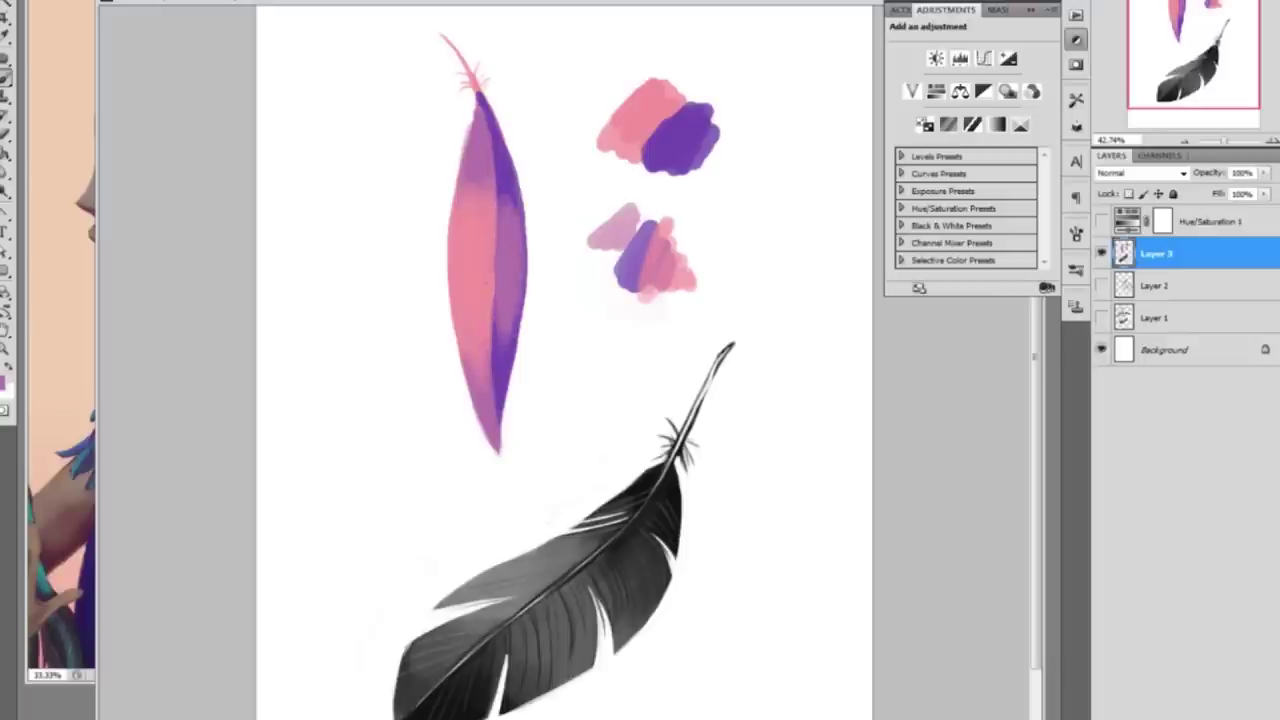
pyautogui.moveTo(504, 182); pyautogui.dragTo(505, 206)
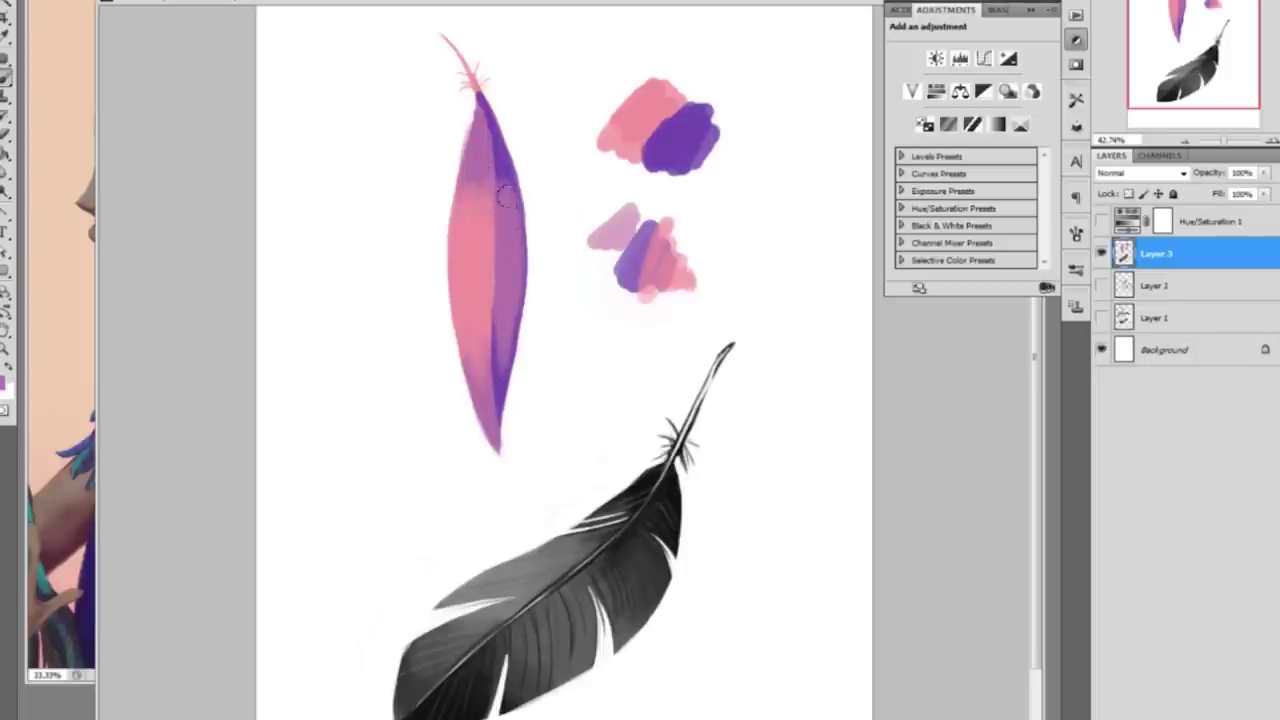
pyautogui.moveTo(509, 173); pyautogui.dragTo(524, 242)
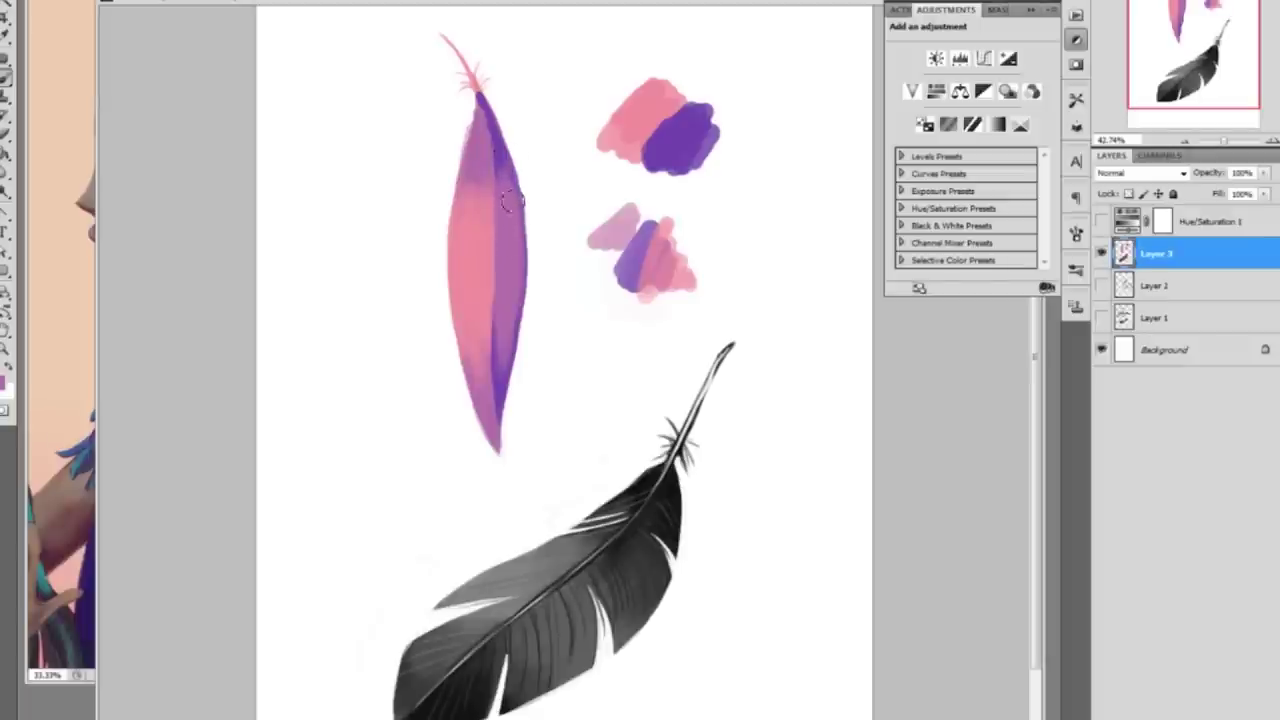
# Blend the mauve, pink and purple tones along the feather's centre line and edges, and check the values in greyscale
pyautogui.keyDown('alt'); pyautogui.click(480, 192); pyautogui.keyUp('alt')
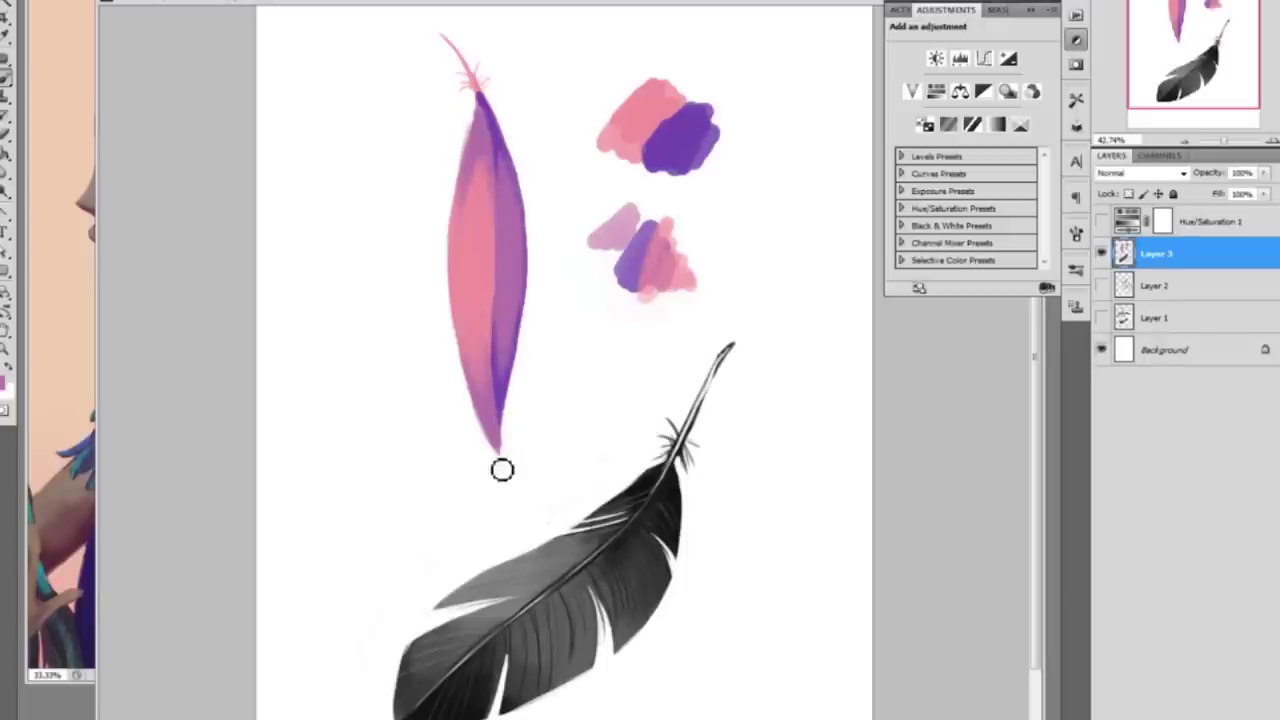
pyautogui.keyDown('alt'); pyautogui.click(481, 247); pyautogui.keyUp('alt')
pyautogui.keyDown('alt'); pyautogui.click(508, 222); pyautogui.keyUp('alt')
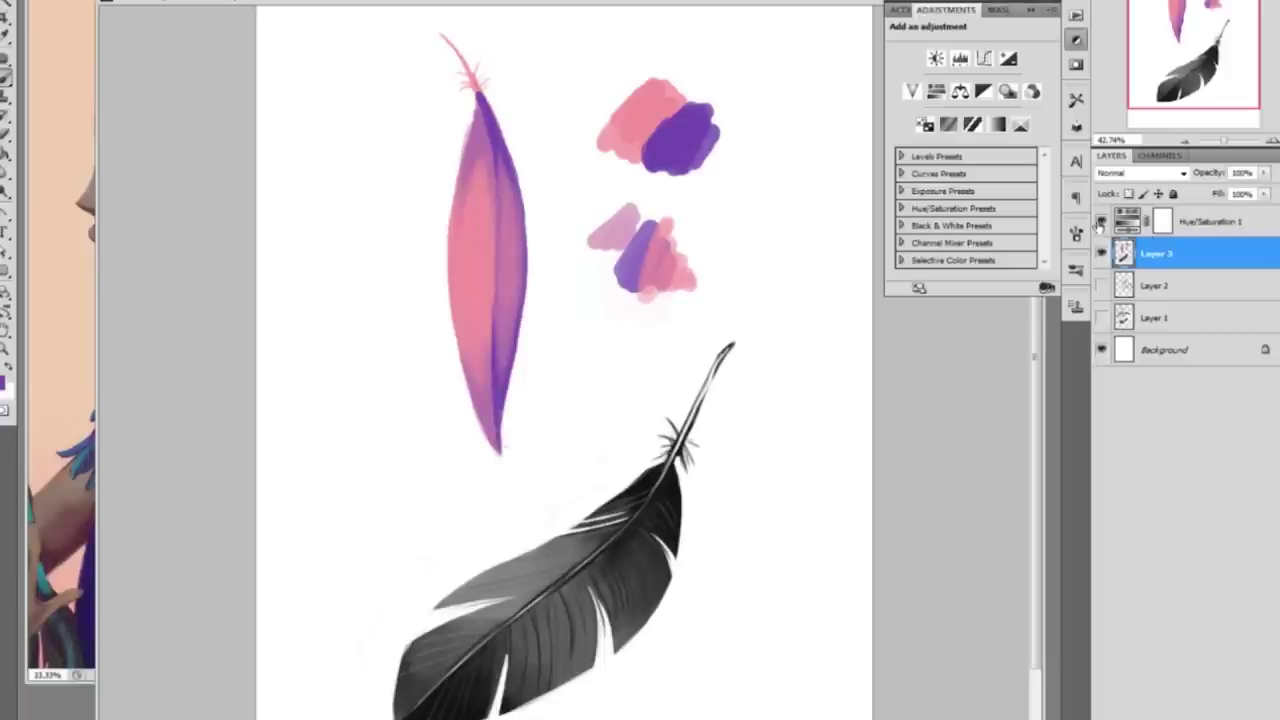
pyautogui.click(1100, 222)
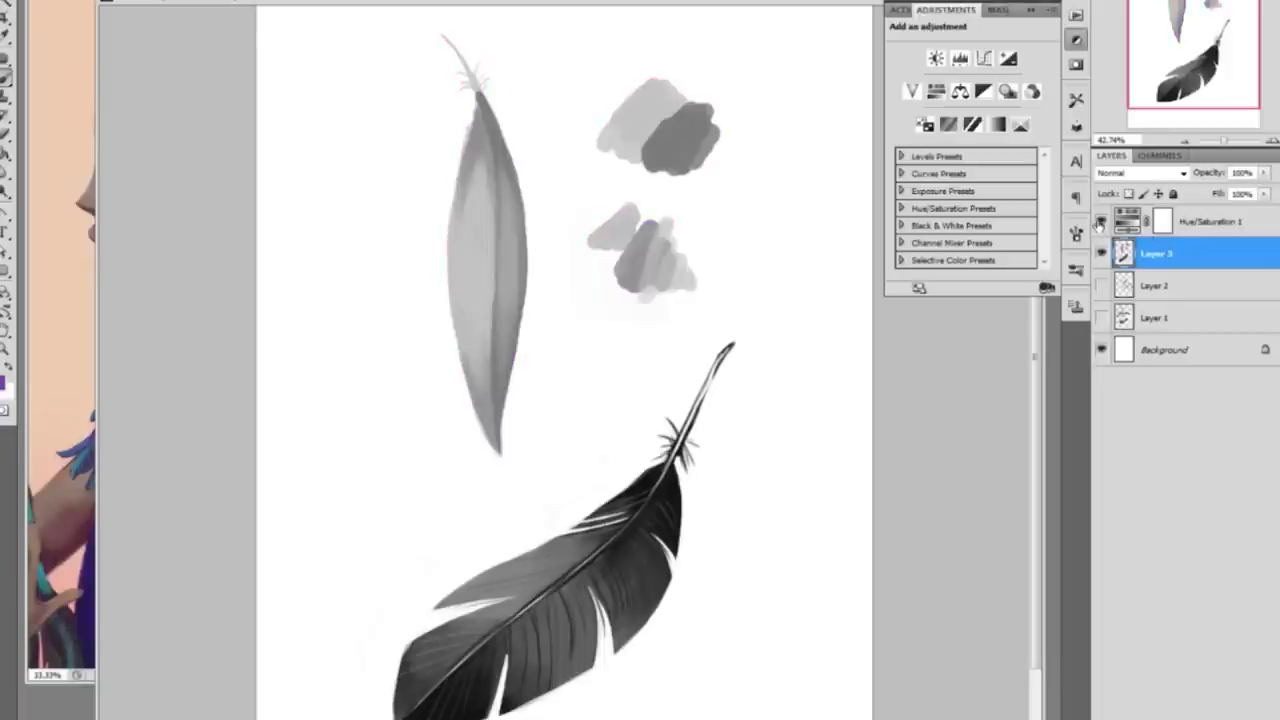
pyautogui.click(1100, 222)
# Draw fine purple barb lines fanning from the centre line across both halves of the feather
pyautogui.keyDown('alt'); pyautogui.click(490, 142); pyautogui.keyUp('alt')
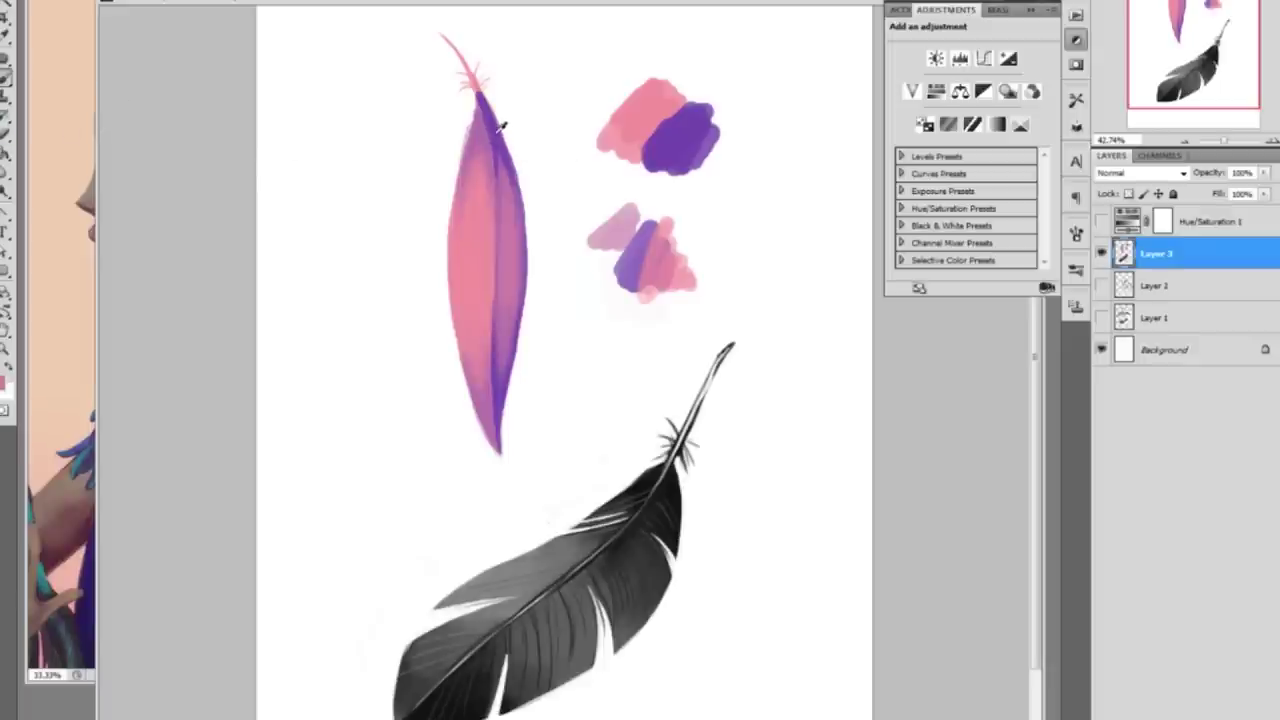
pyautogui.keyDown('alt'); pyautogui.click(489, 152); pyautogui.keyUp('alt')
pyautogui.moveTo(487, 257); pyautogui.dragTo(482, 100)
# Erase a slanted notch into the upper edge of the pink half and refine the notch's edges with sampled feather colour
pyautogui.click(10, 140)
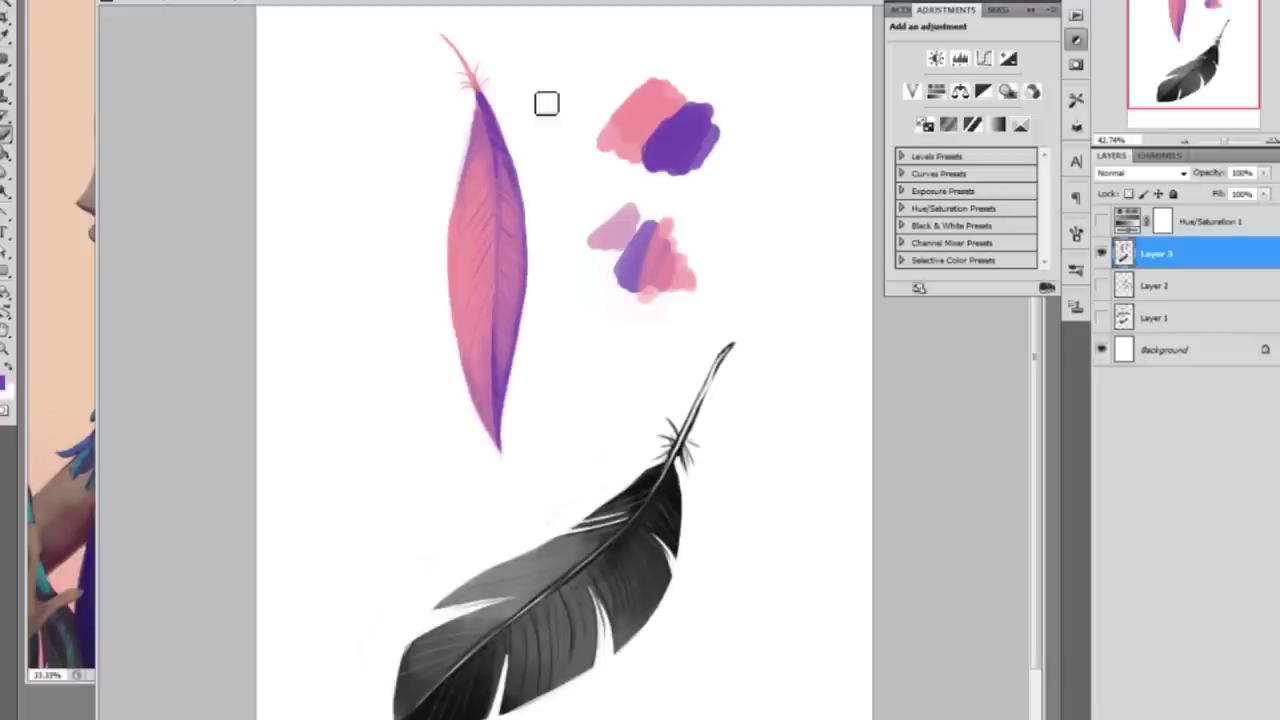
pyautogui.moveTo(448, 232)
pyautogui.mouseDown()
pyautogui.moveTo(485, 204)
pyautogui.moveTo(463, 250)
pyautogui.mouseUp()
pyautogui.moveTo(489, 203)
pyautogui.mouseDown()
pyautogui.moveTo(442, 273)
pyautogui.moveTo(460, 243)
pyautogui.mouseUp()
pyautogui.click(5, 78)
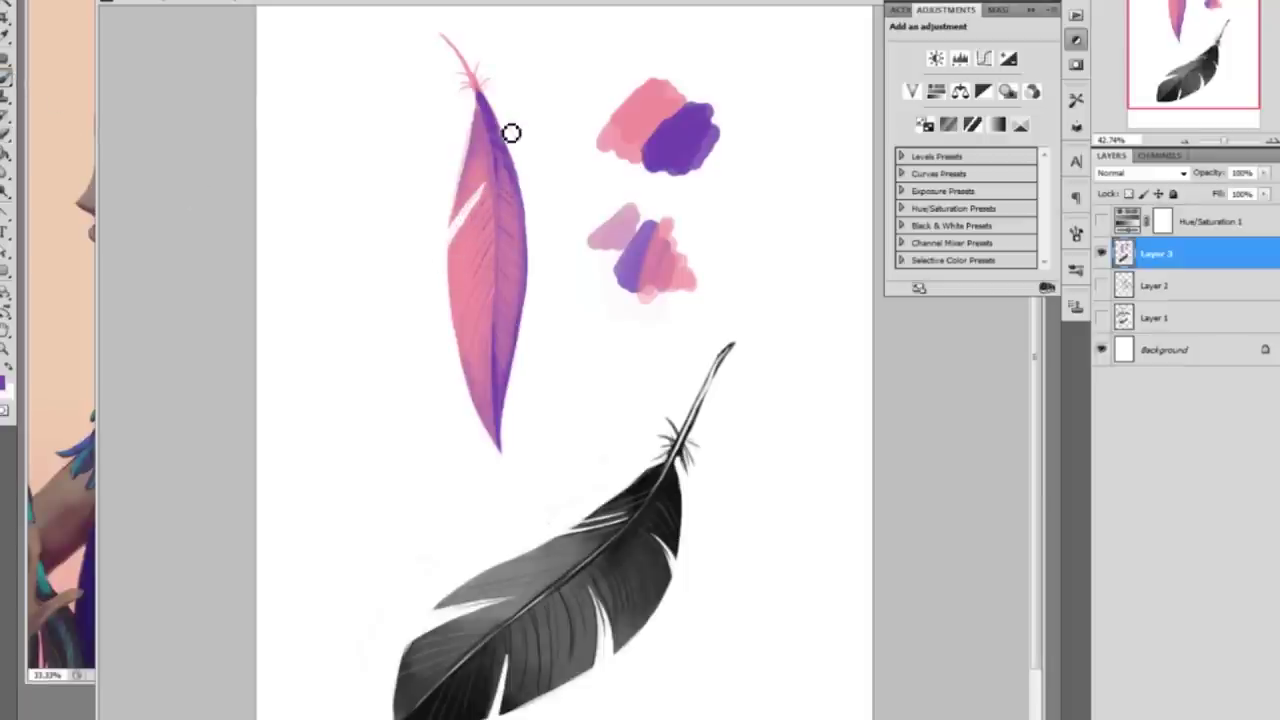
pyautogui.keyDown('alt'); pyautogui.click(486, 195); pyautogui.keyUp('alt')
pyautogui.moveTo(484, 198)
pyautogui.mouseDown()
pyautogui.moveTo(458, 262)
pyautogui.moveTo(464, 251)
pyautogui.mouseUp()
# Erase more slanted splits along the pink edge and small notches along the purple edge and near the quill
pyautogui.click(10, 136)
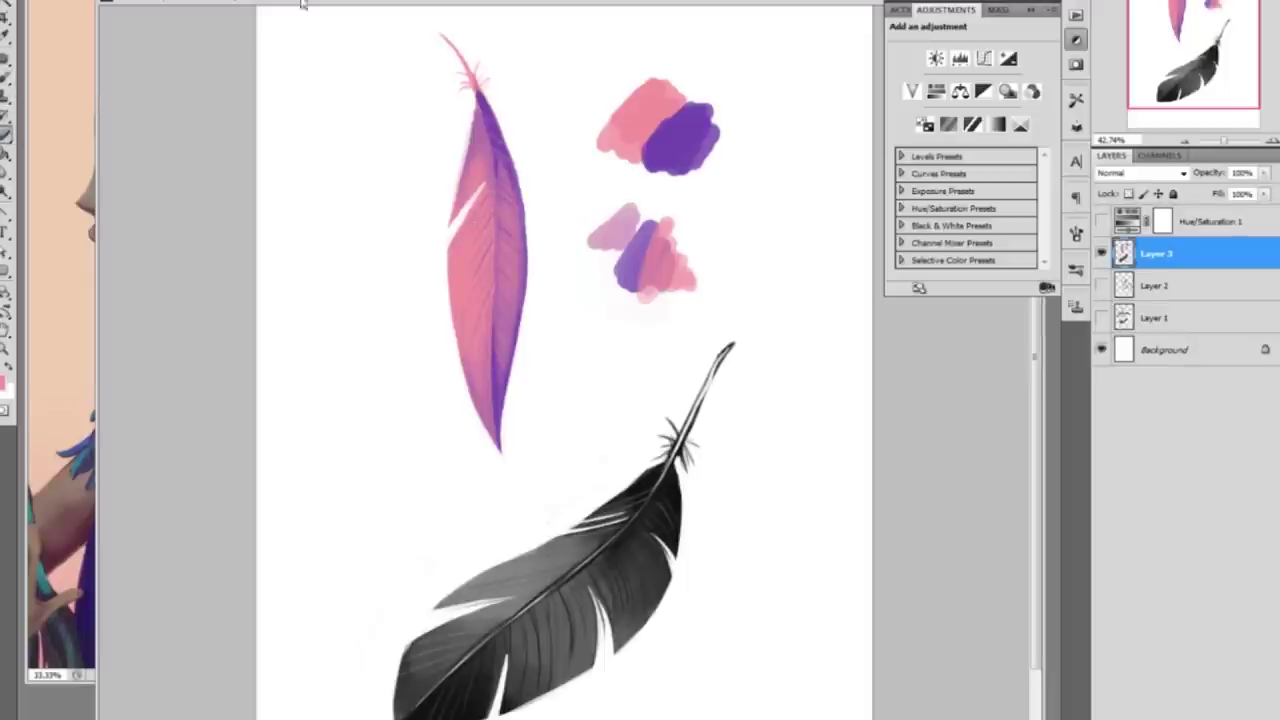
pyautogui.moveTo(478, 168); pyautogui.dragTo(452, 224)
pyautogui.moveTo(482, 256)
pyautogui.mouseDown()
pyautogui.moveTo(458, 329)
pyautogui.moveTo(482, 257)
pyautogui.moveTo(454, 326)
pyautogui.moveTo(475, 268)
pyautogui.mouseUp()
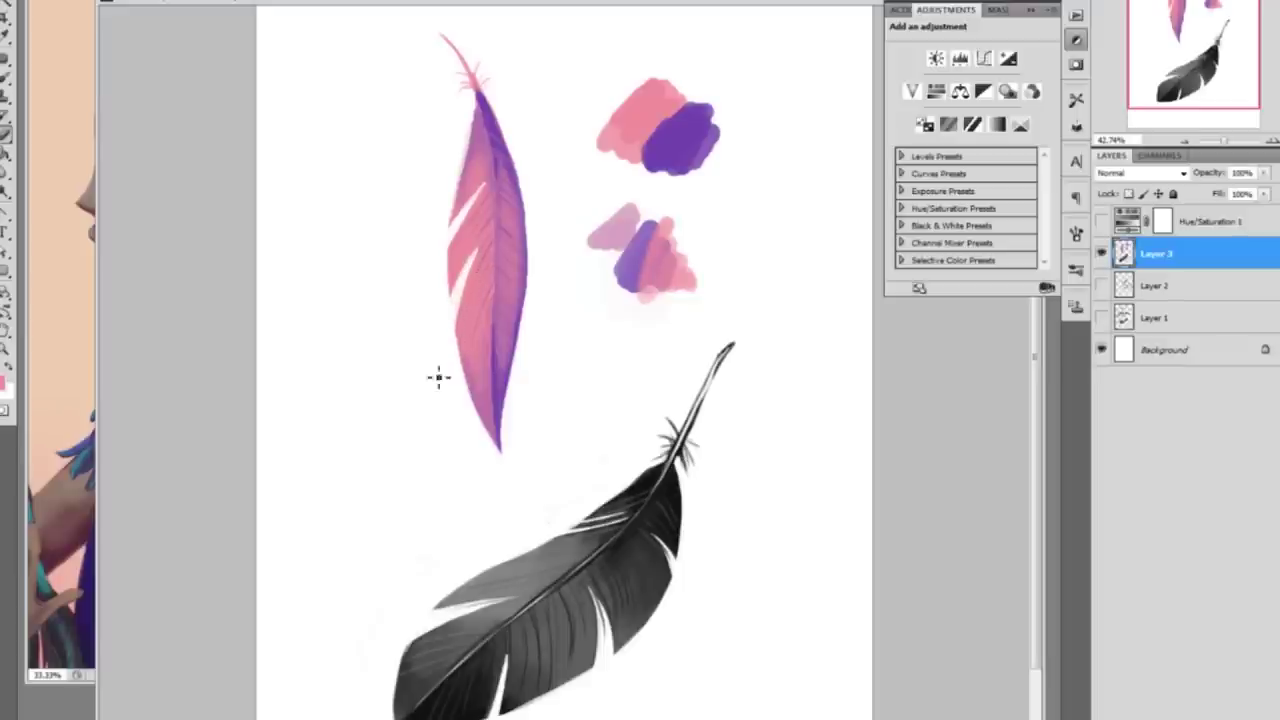
pyautogui.moveTo(504, 369); pyautogui.dragTo(514, 386)
pyautogui.moveTo(517, 204); pyautogui.dragTo(526, 211)
pyautogui.moveTo(506, 230); pyautogui.dragTo(527, 245)
pyautogui.moveTo(482, 131)
pyautogui.mouseDown()
pyautogui.moveTo(464, 158)
pyautogui.moveTo(502, 134)
pyautogui.mouseUp()
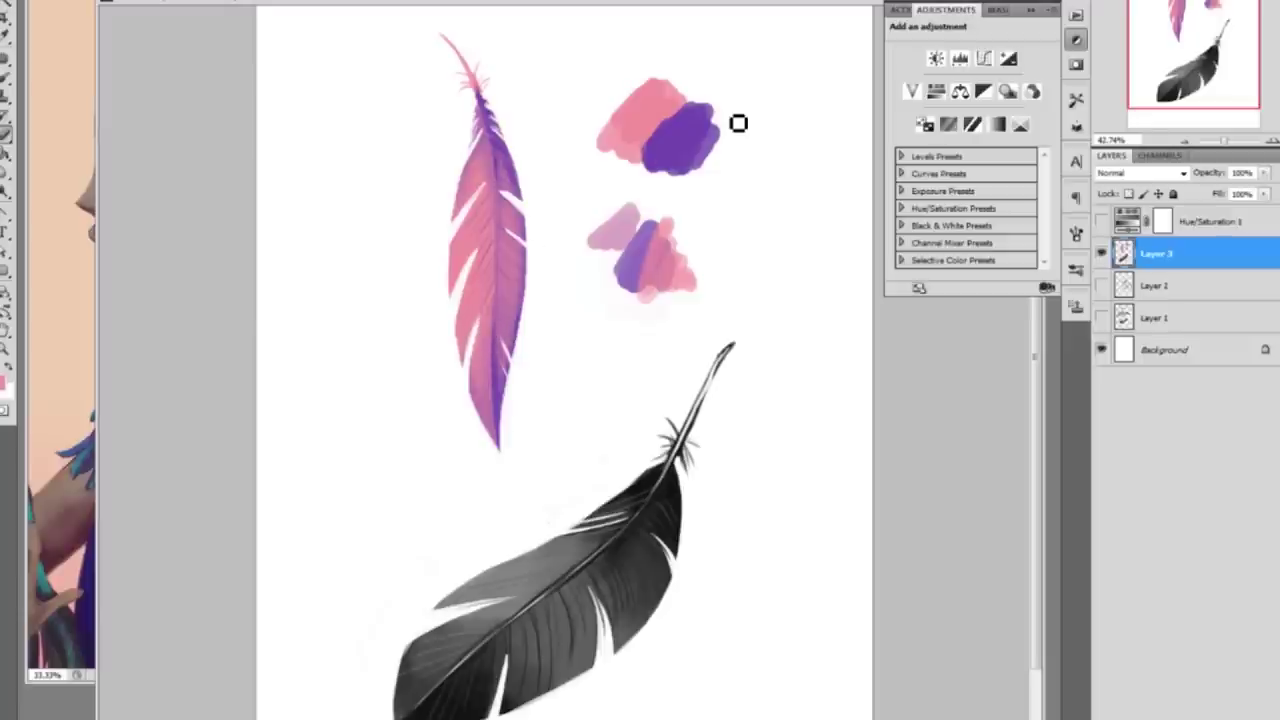
# Paint a light shaft line down the pink feather's centre, then review both feathers and toggle Layer 3 off and on
pyautogui.click(6, 79)
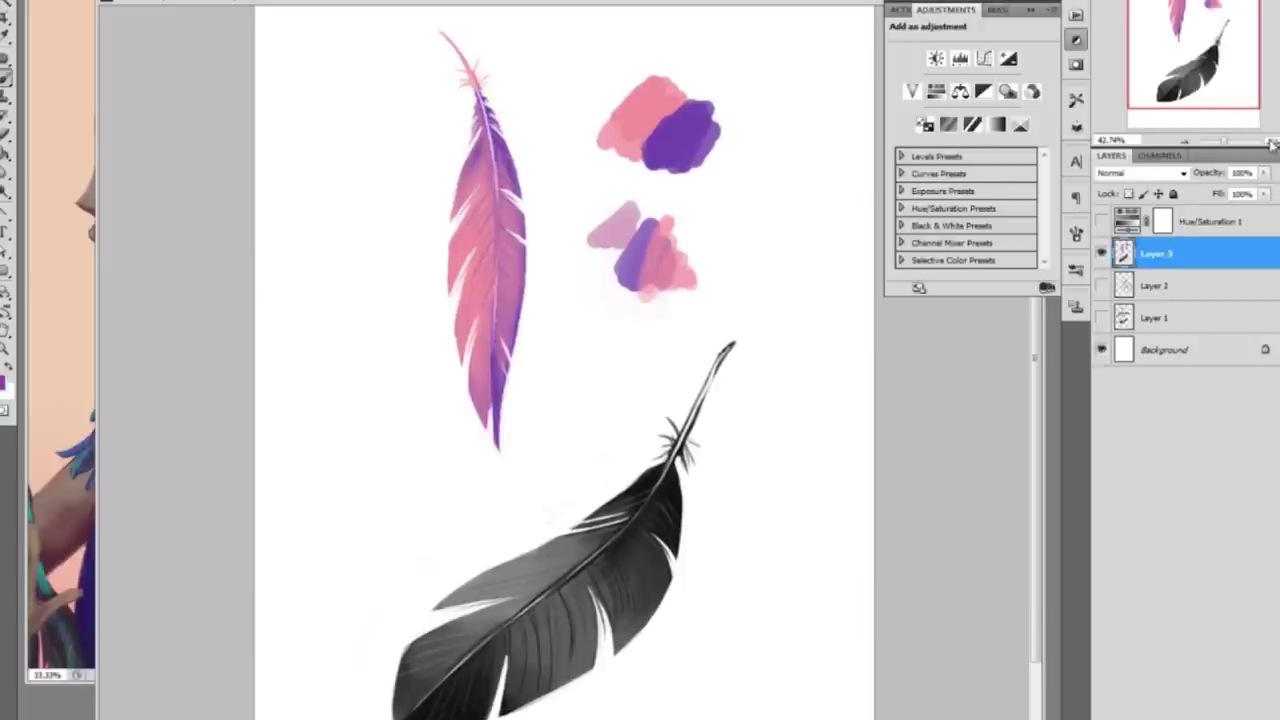
pyautogui.click(1272, 142)
pyautogui.moveTo(1234, 72)
pyautogui.mouseDown()
pyautogui.moveTo(1237, 51)
pyautogui.moveTo(1240, 94)
pyautogui.mouseUp()
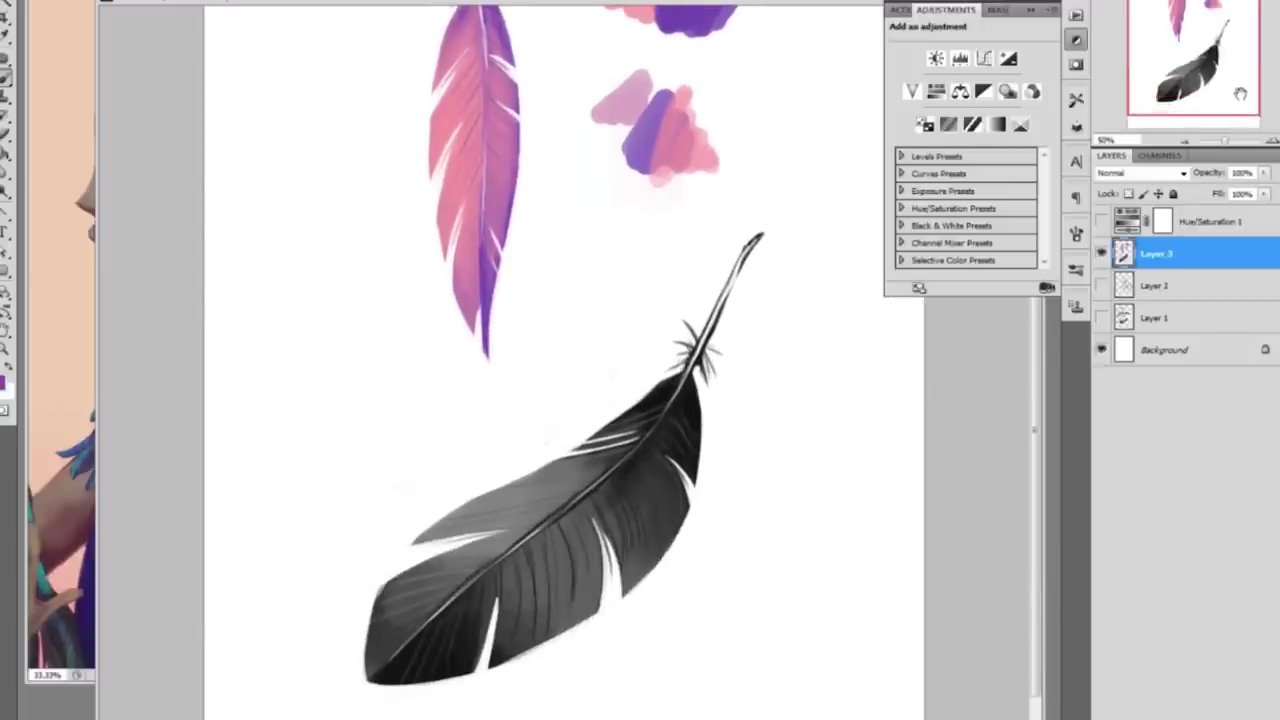
pyautogui.click(1186, 142)
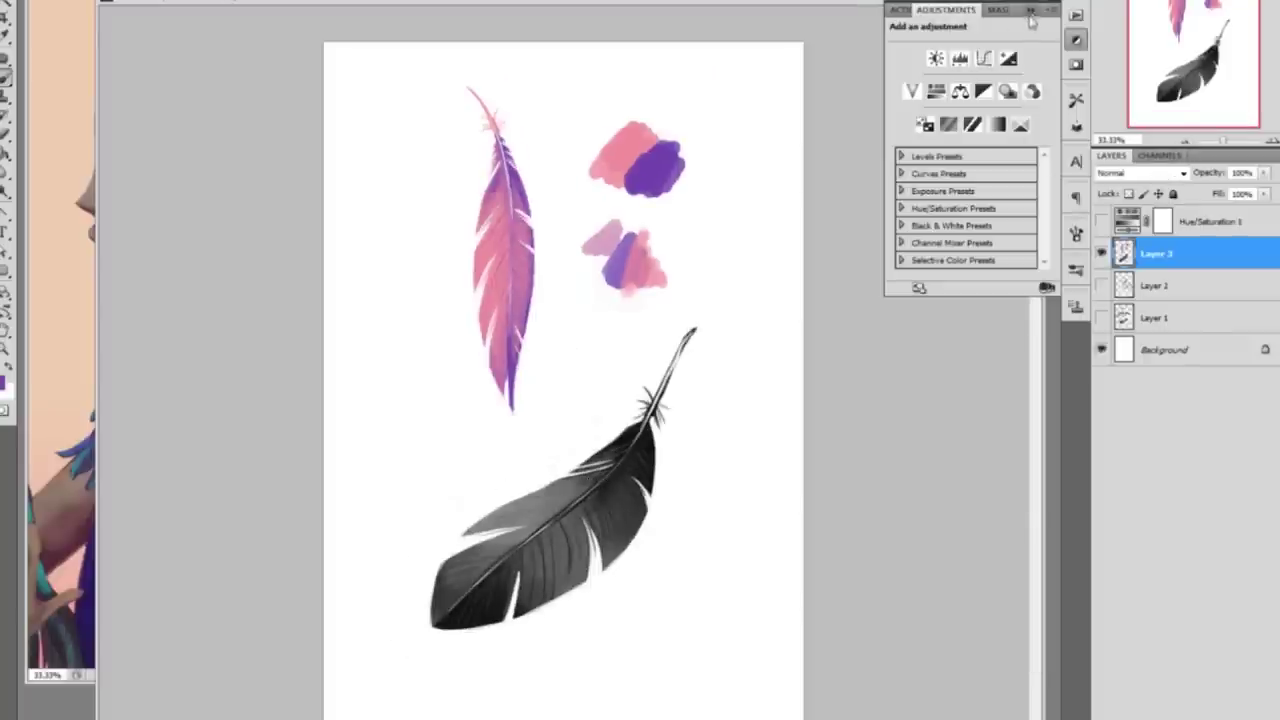
pyautogui.click(1101, 254)
pyautogui.click(1101, 254)
# Erase the mixing swatches and the pink and purple swatch beside the coloured feather
pyautogui.click(8, 134)
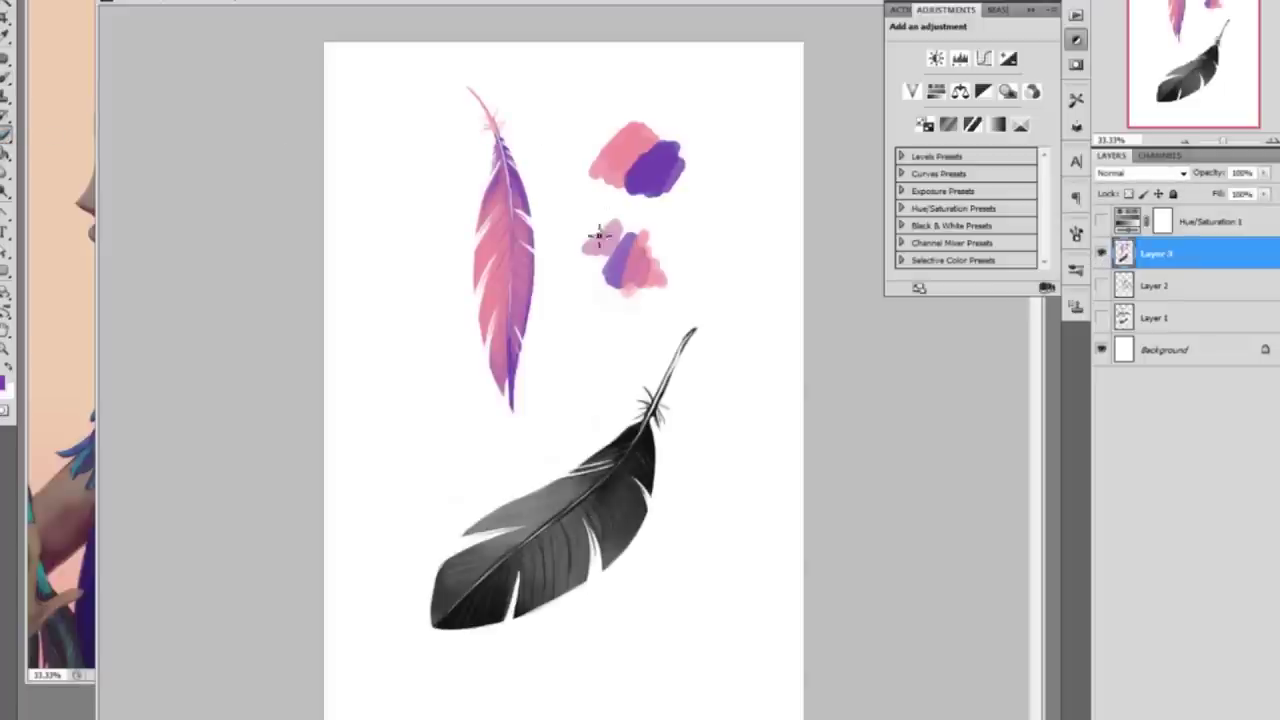
pyautogui.moveTo(645, 268)
pyautogui.mouseDown()
pyautogui.moveTo(587, 236)
pyautogui.moveTo(601, 224)
pyautogui.moveTo(622, 223)
pyautogui.moveTo(610, 277)
pyautogui.moveTo(669, 271)
pyautogui.mouseUp()
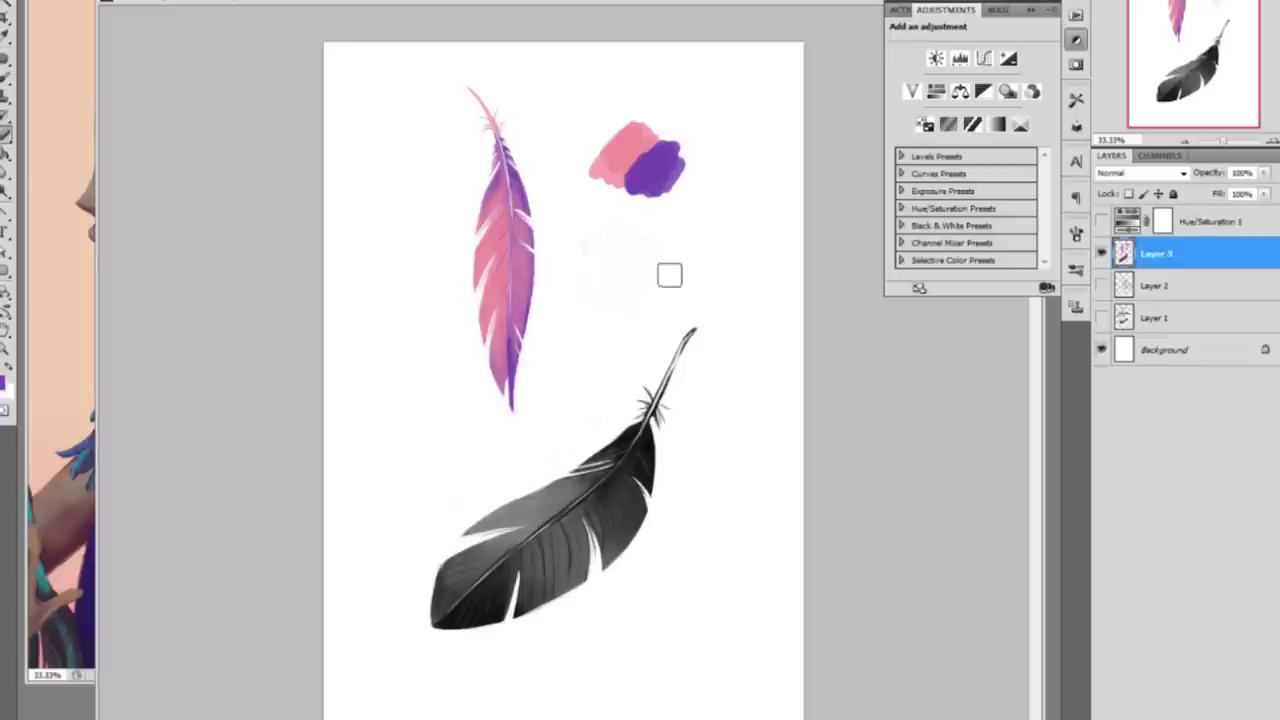
pyautogui.moveTo(609, 91)
pyautogui.mouseDown()
pyautogui.moveTo(611, 128)
pyautogui.moveTo(604, 109)
pyautogui.moveTo(594, 132)
pyautogui.moveTo(604, 170)
pyautogui.moveTo(632, 185)
pyautogui.moveTo(659, 167)
pyautogui.moveTo(629, 142)
pyautogui.moveTo(619, 201)
pyautogui.moveTo(668, 177)
pyautogui.mouseUp()
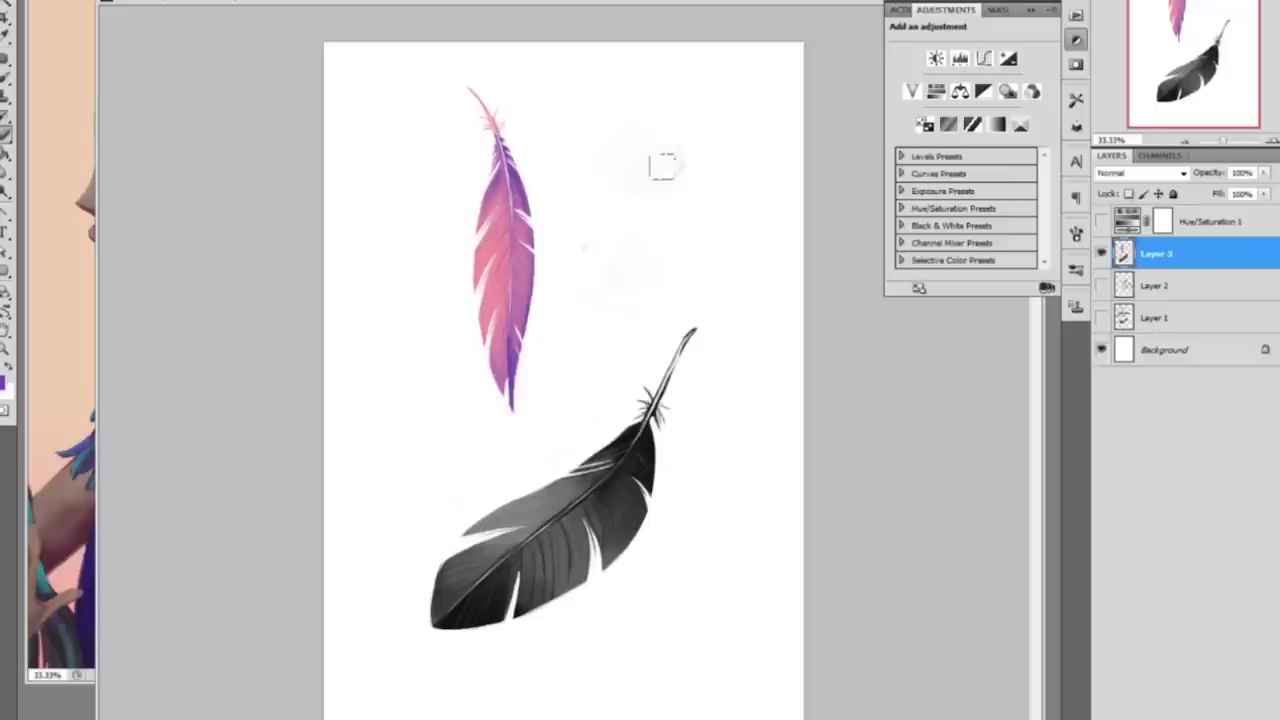